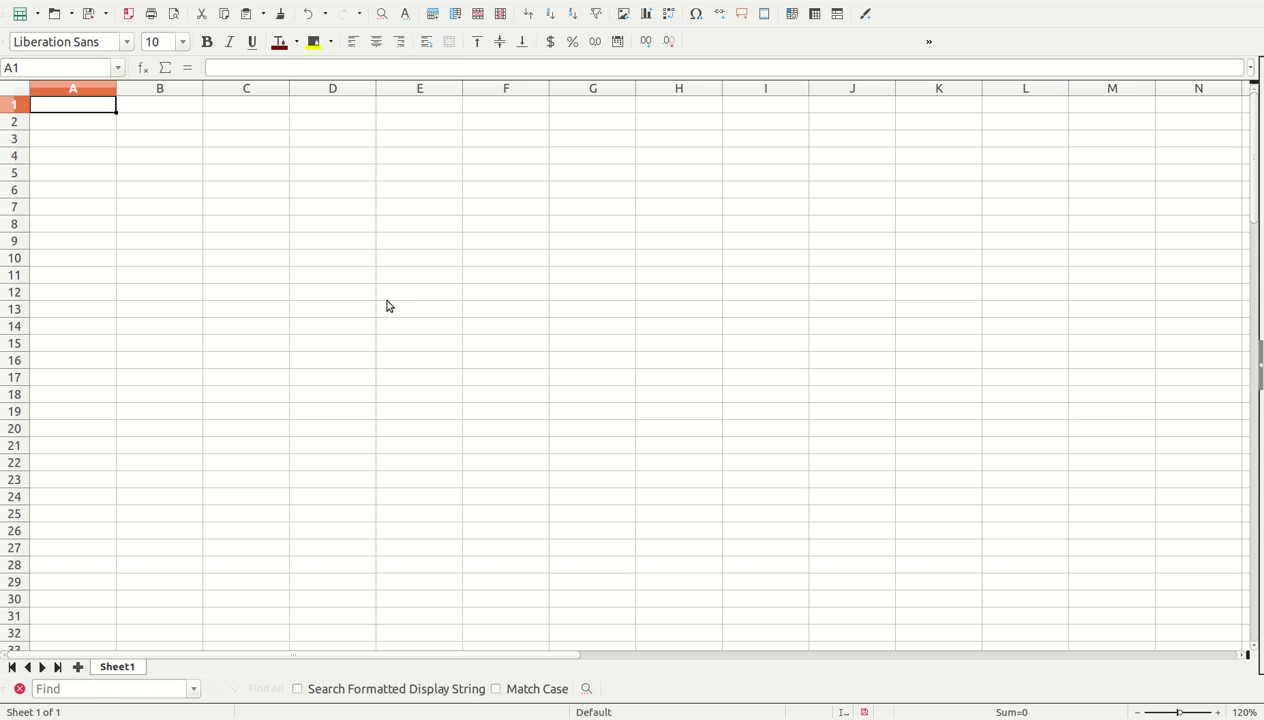
Enter the header Trials in A1 and fill A2:A11 with the numbers 1 to 10
text(Trials)
key(Return)
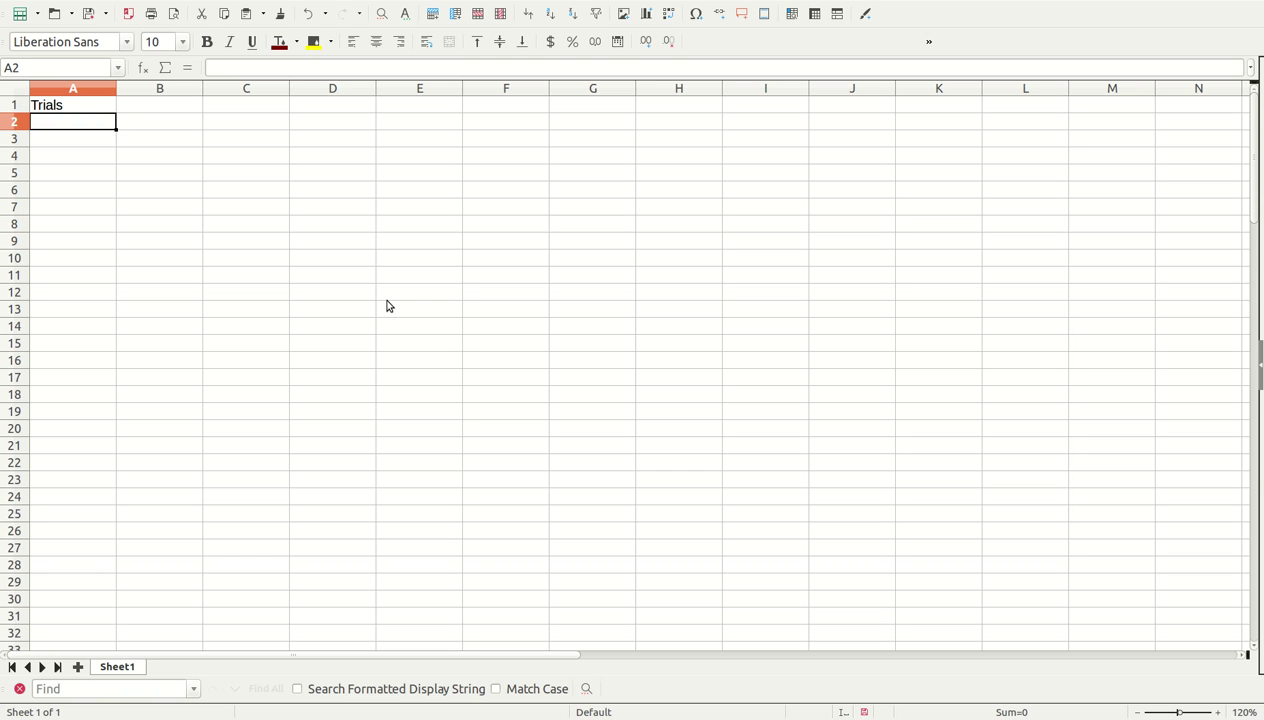
text(1)
key(Return)
text(2)
key(Return)
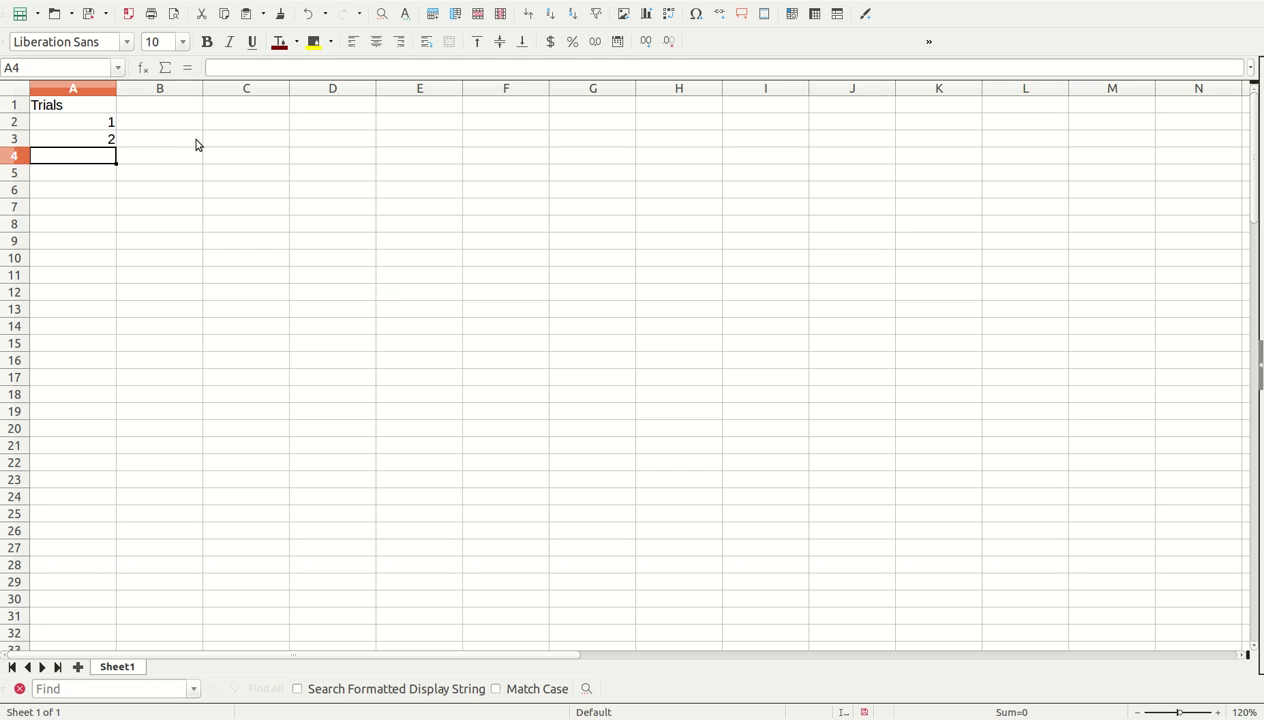
drag(81, 123, 116, 282)
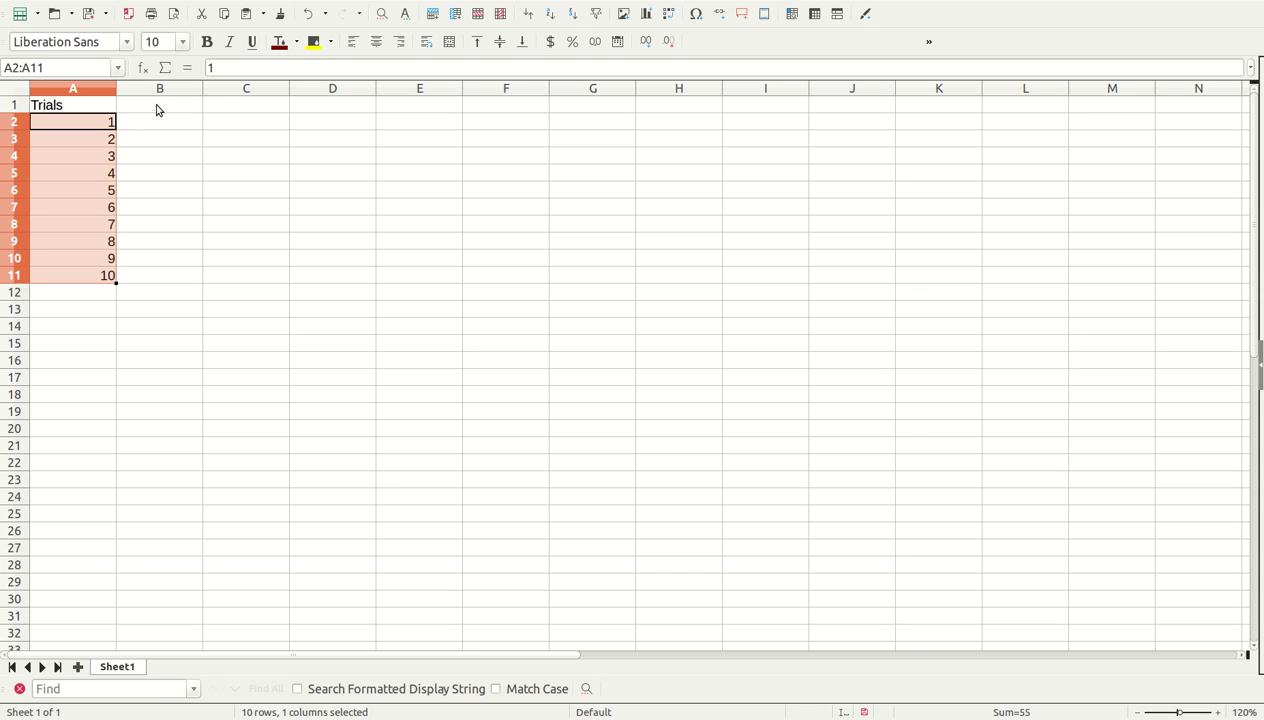
Center the contents of columns A through J horizontally
click(85, 94)
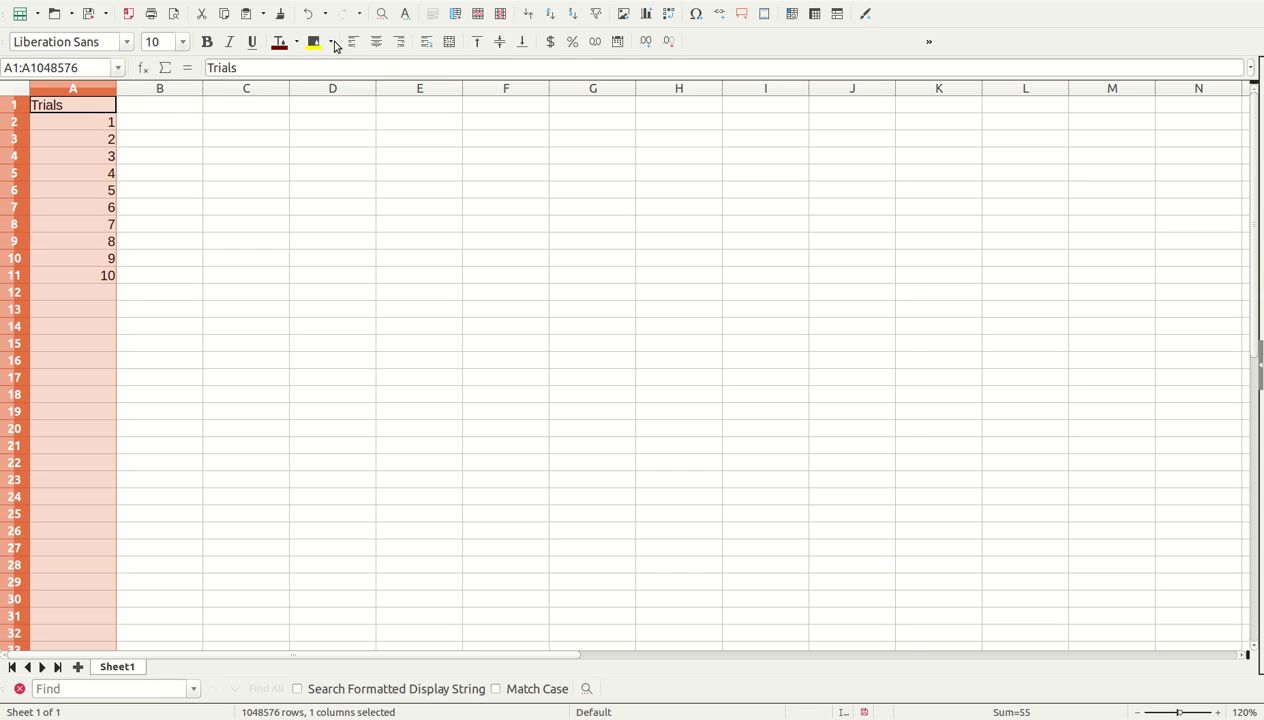
drag(97, 94, 860, 104)
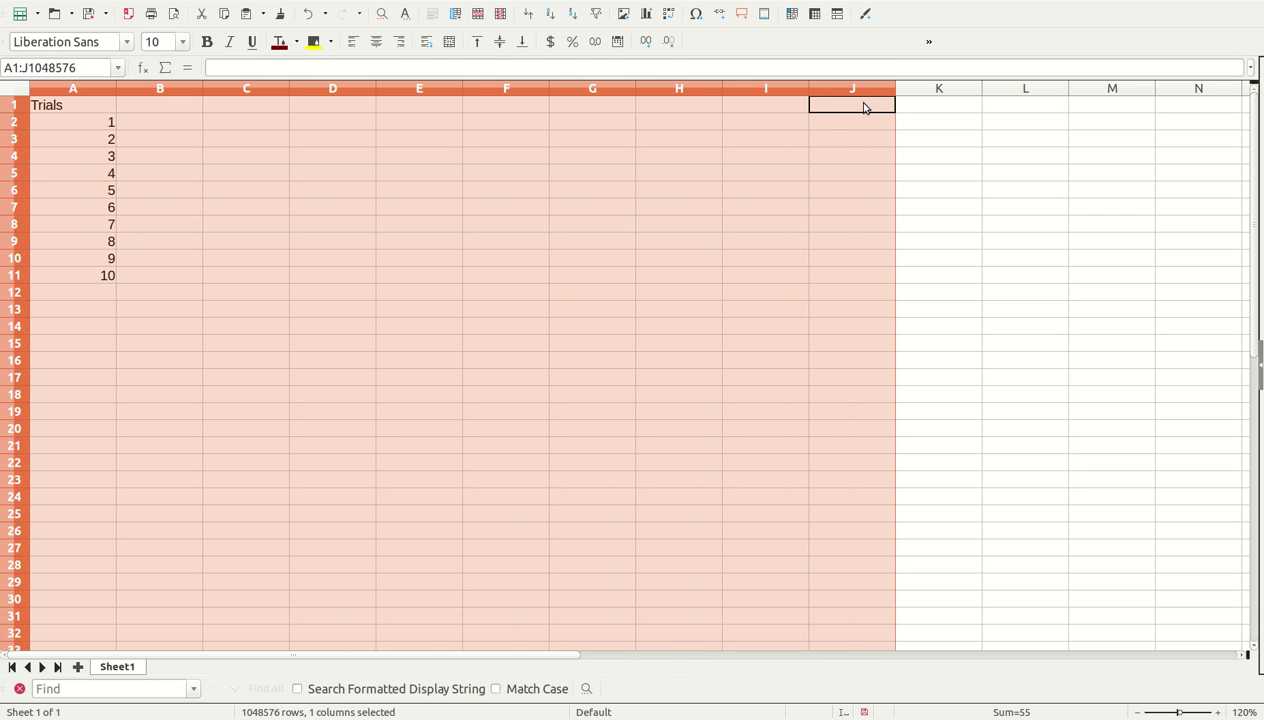
click(376, 42)
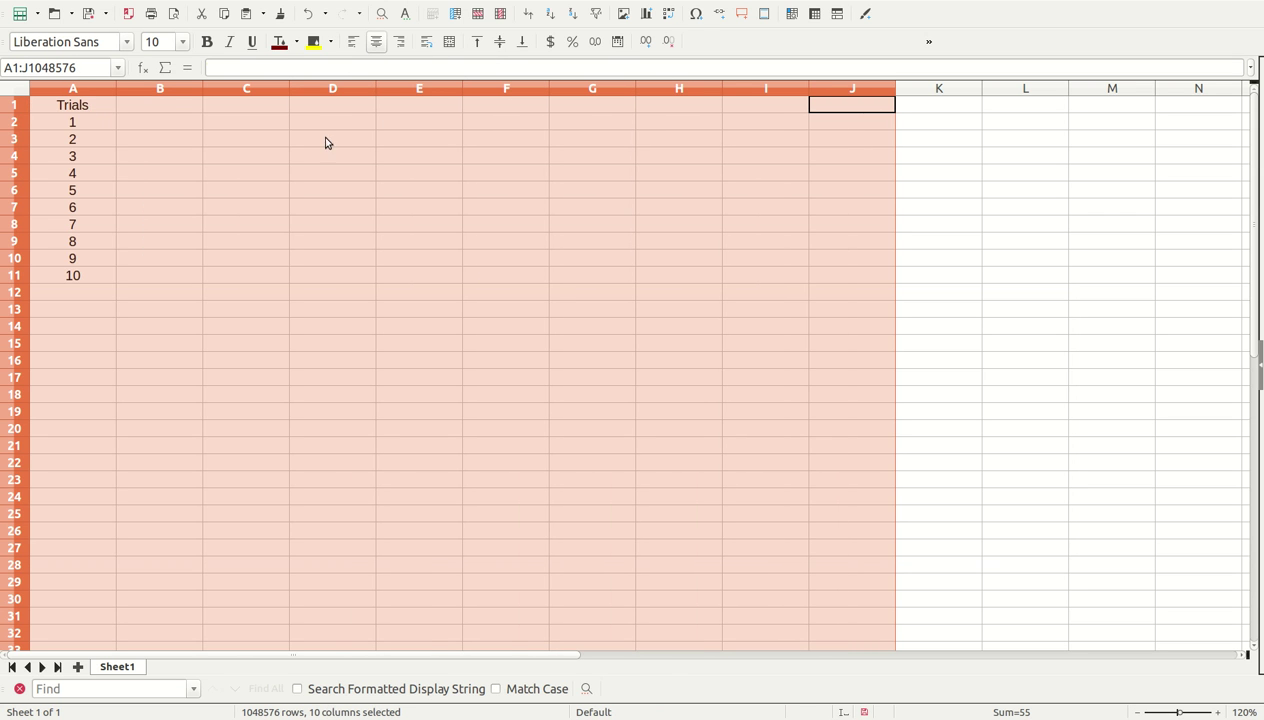
click(250, 312)
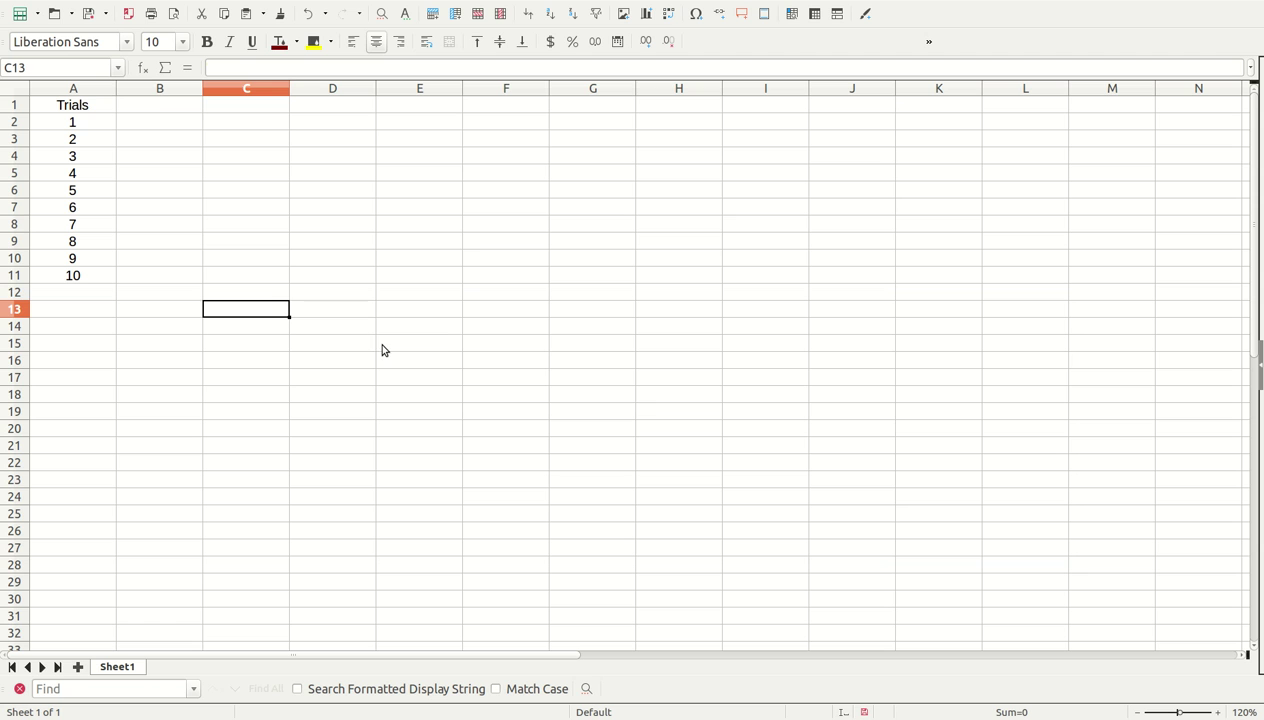
Enter the header Average in B1 and the header O1 in C1
click(159, 106)
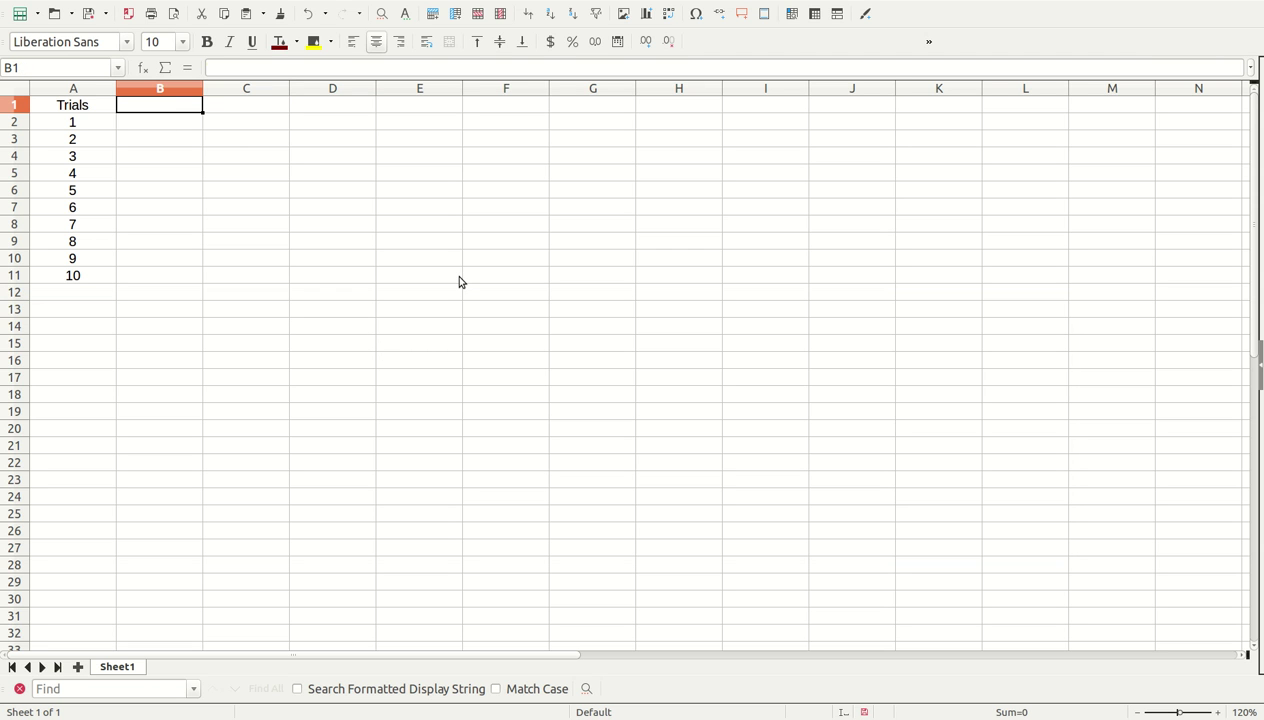
text(Average)
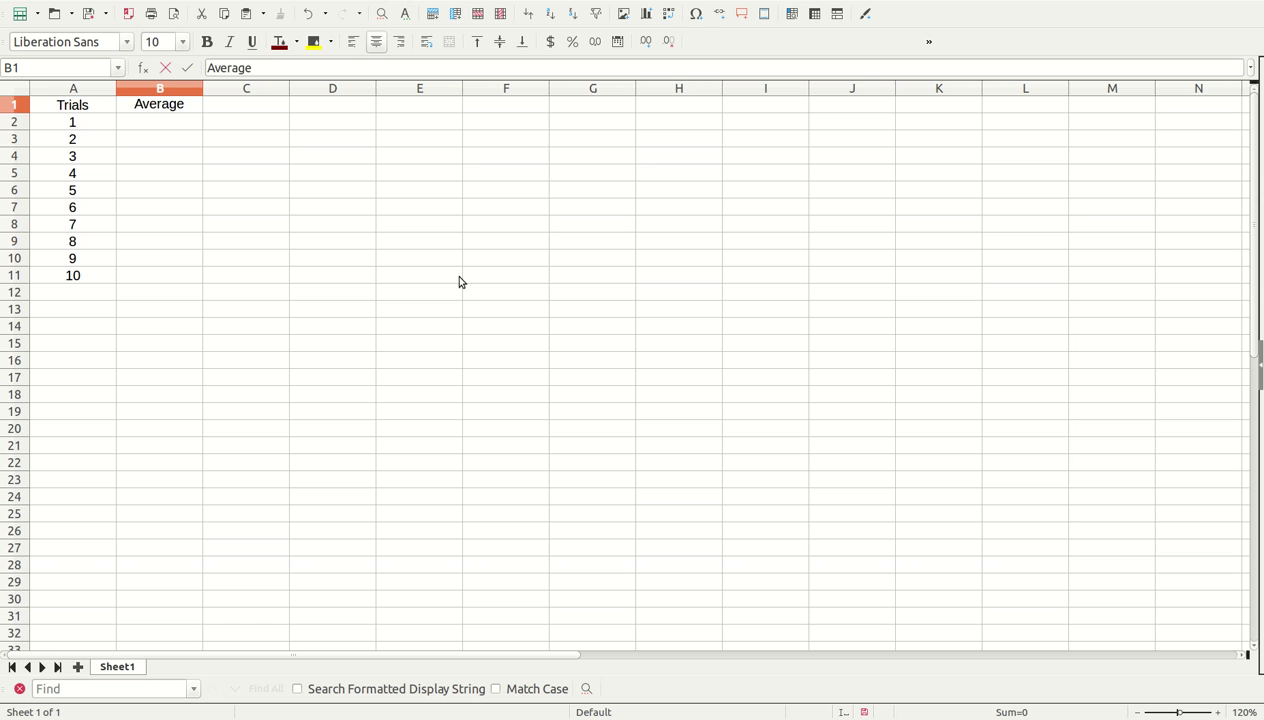
key(Return)
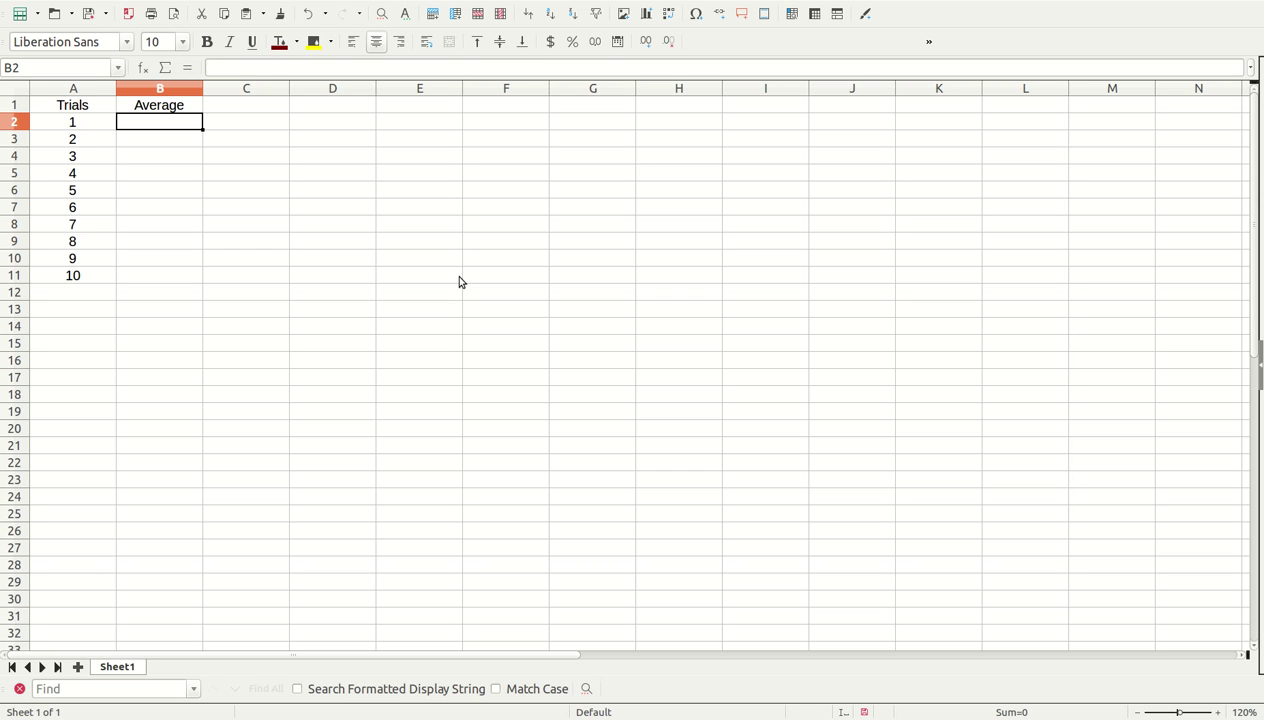
click(261, 111)
text(O1)
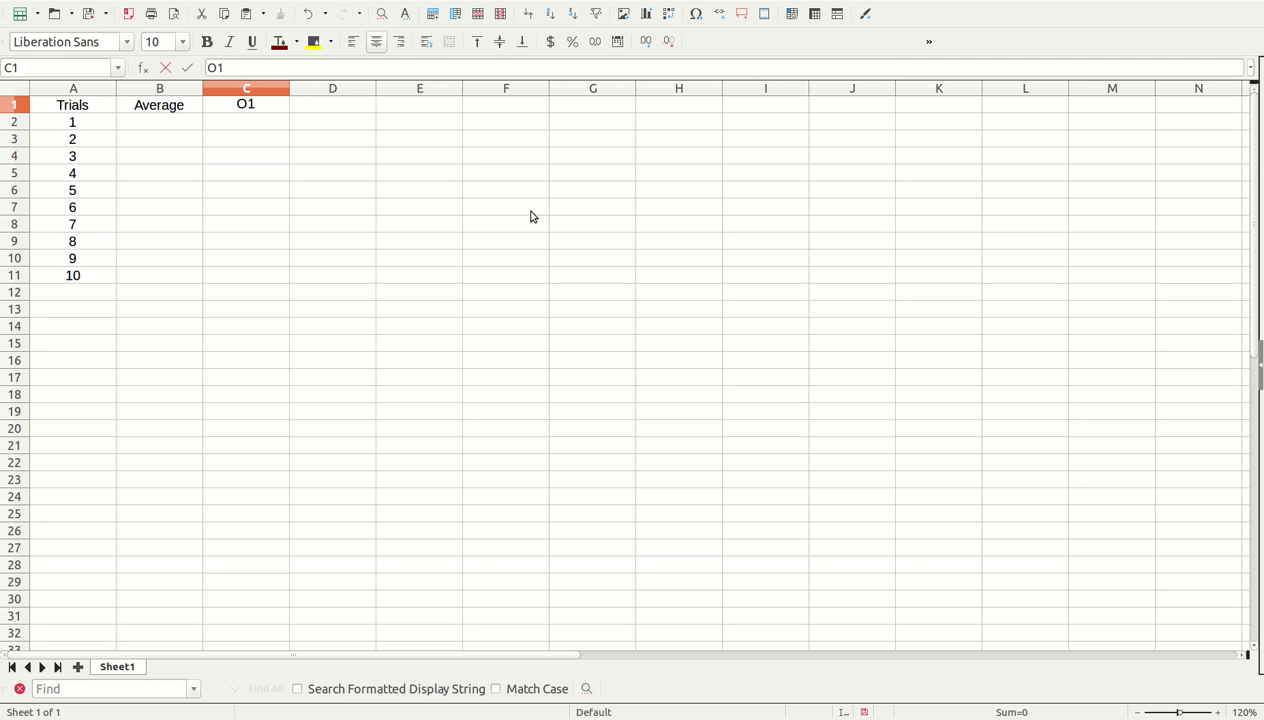
key(Return)
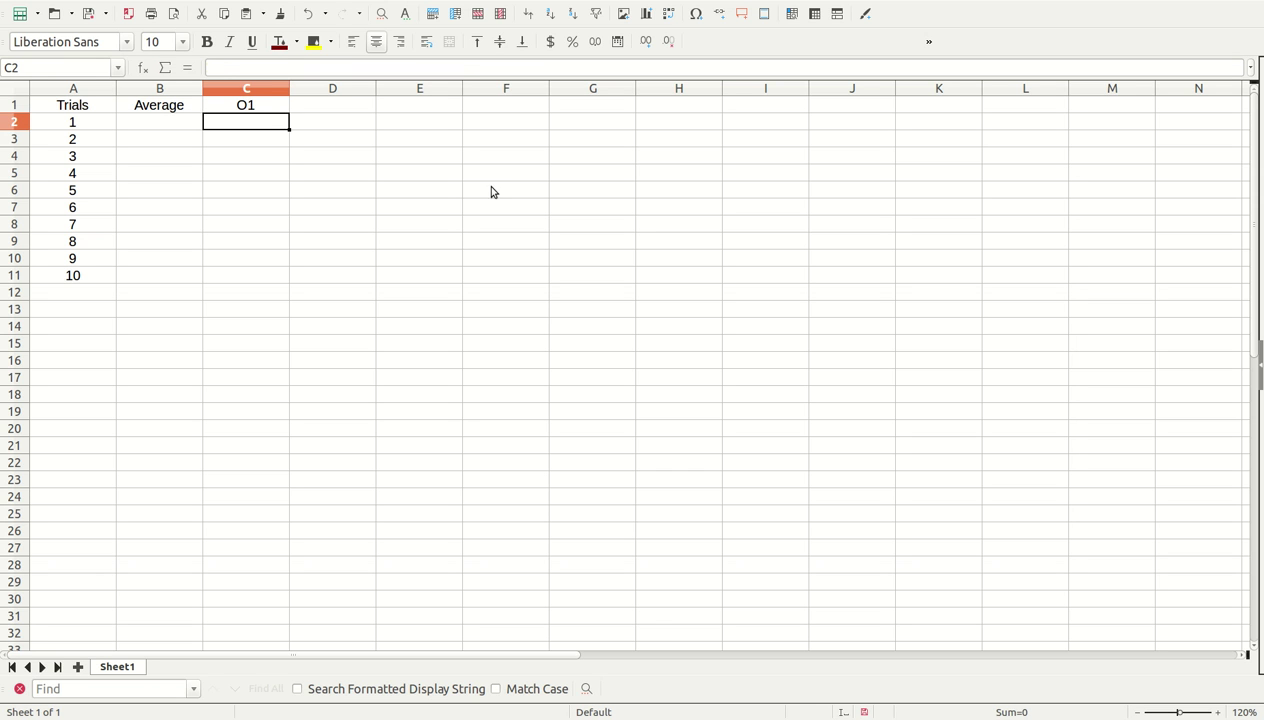
Extend the O1 header across row 1 to G1 so the headers run from O1 to O5
click(258, 110)
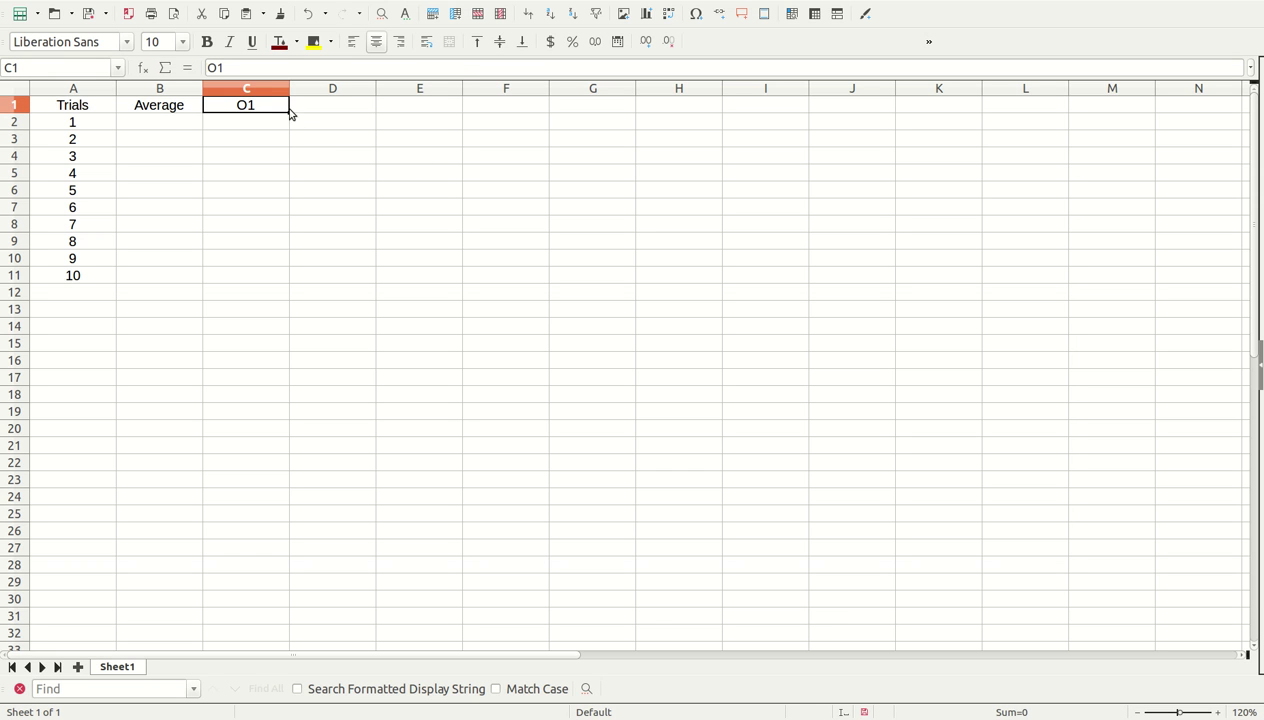
drag(290, 112, 338, 114)
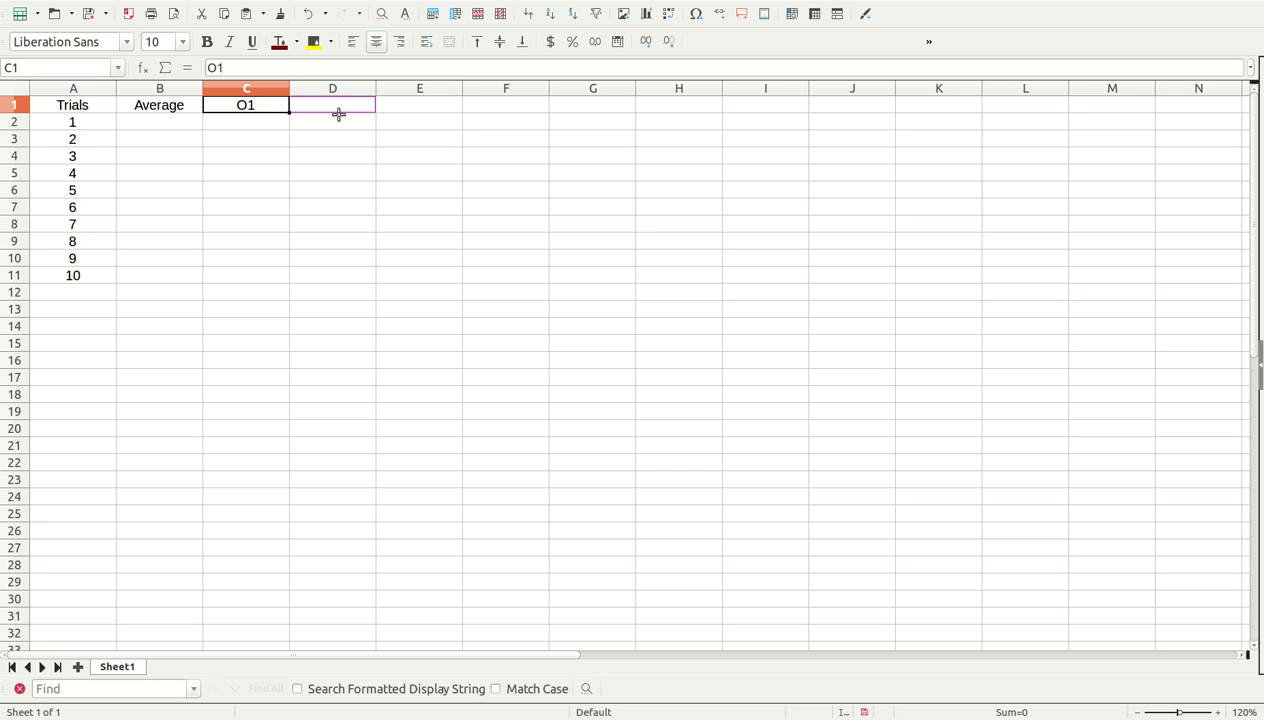
drag(338, 114, 603, 113)
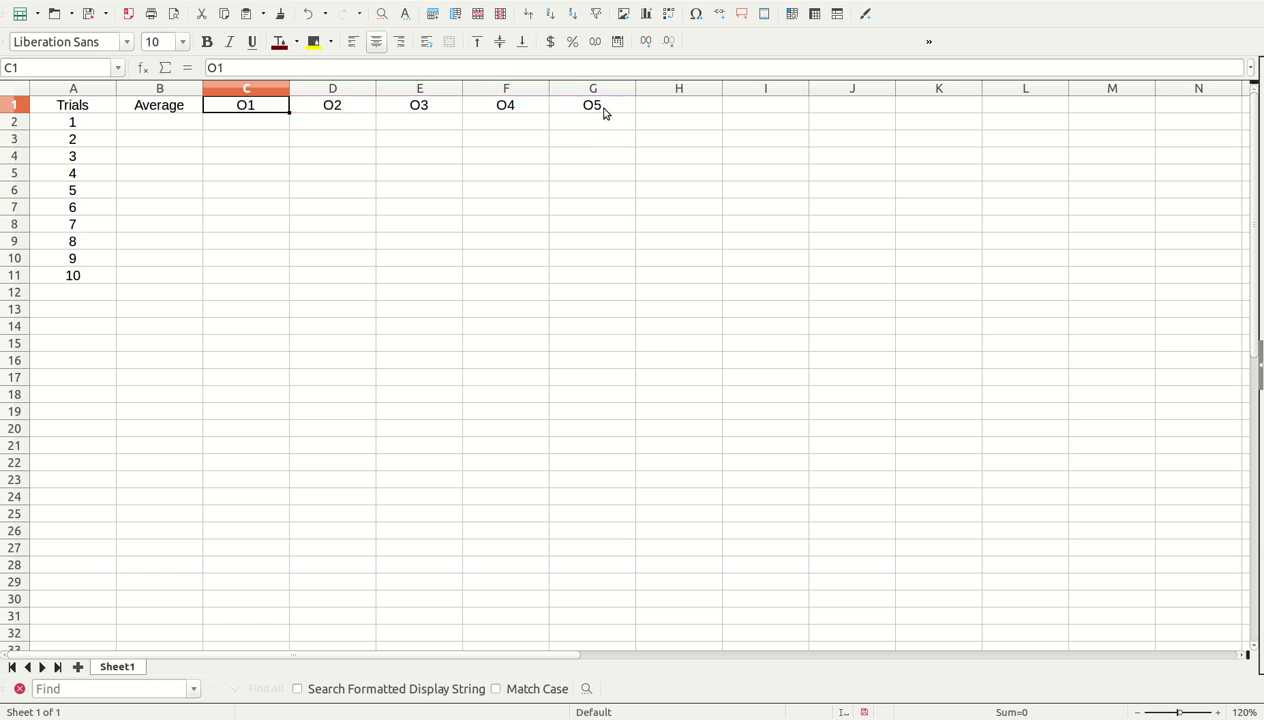
click(316, 206)
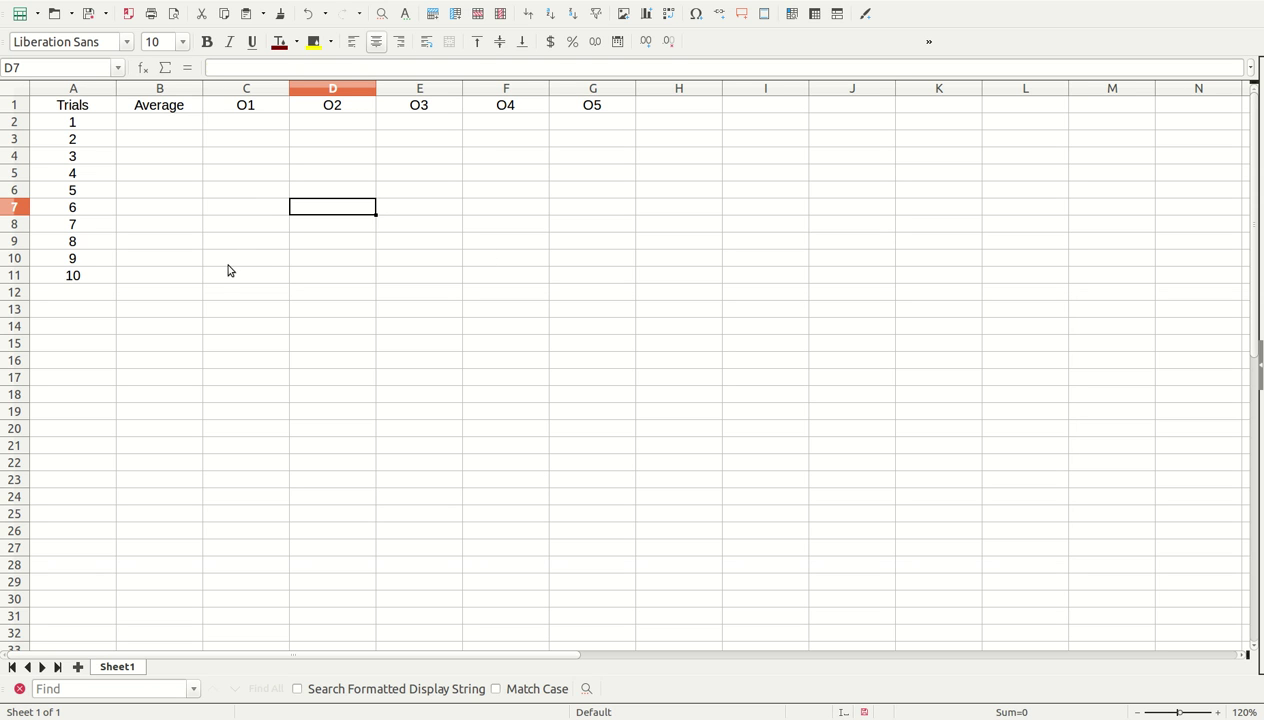
Enter the formula =average(C2:G2) in B2 to average the first trial's observations
click(195, 127)
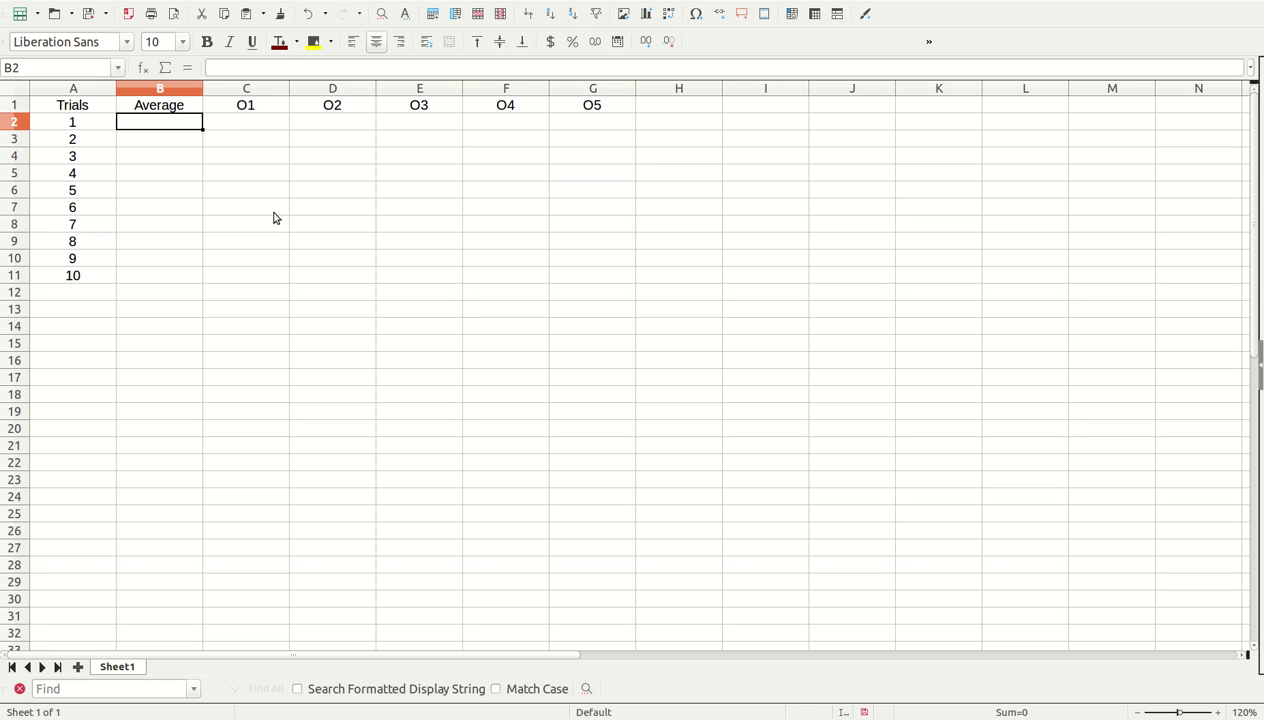
text(=av)
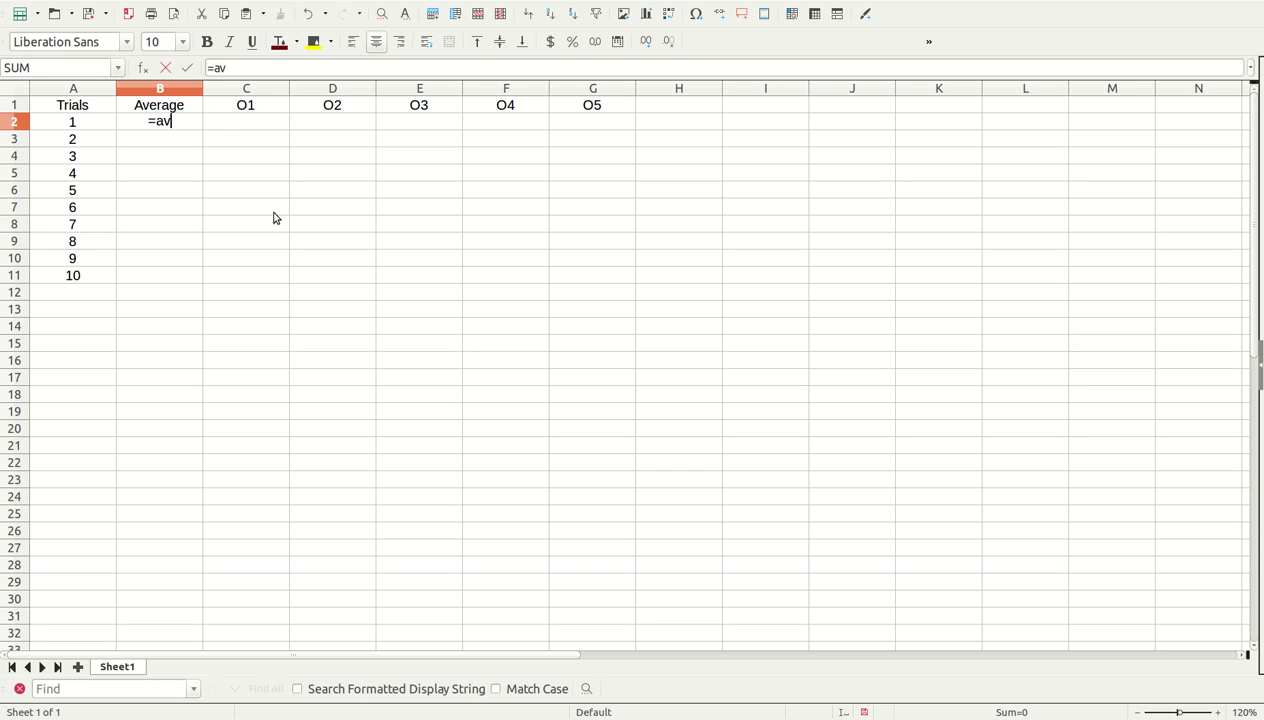
text(erage()
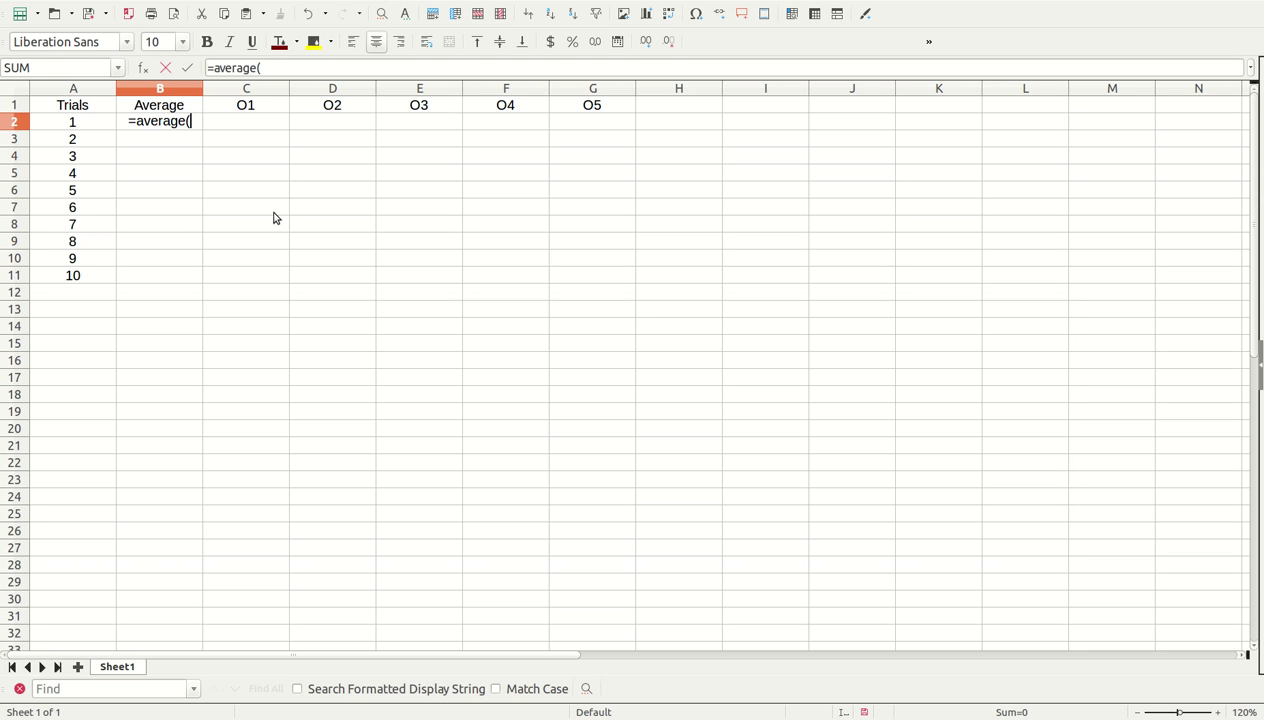
drag(246, 127, 582, 128)
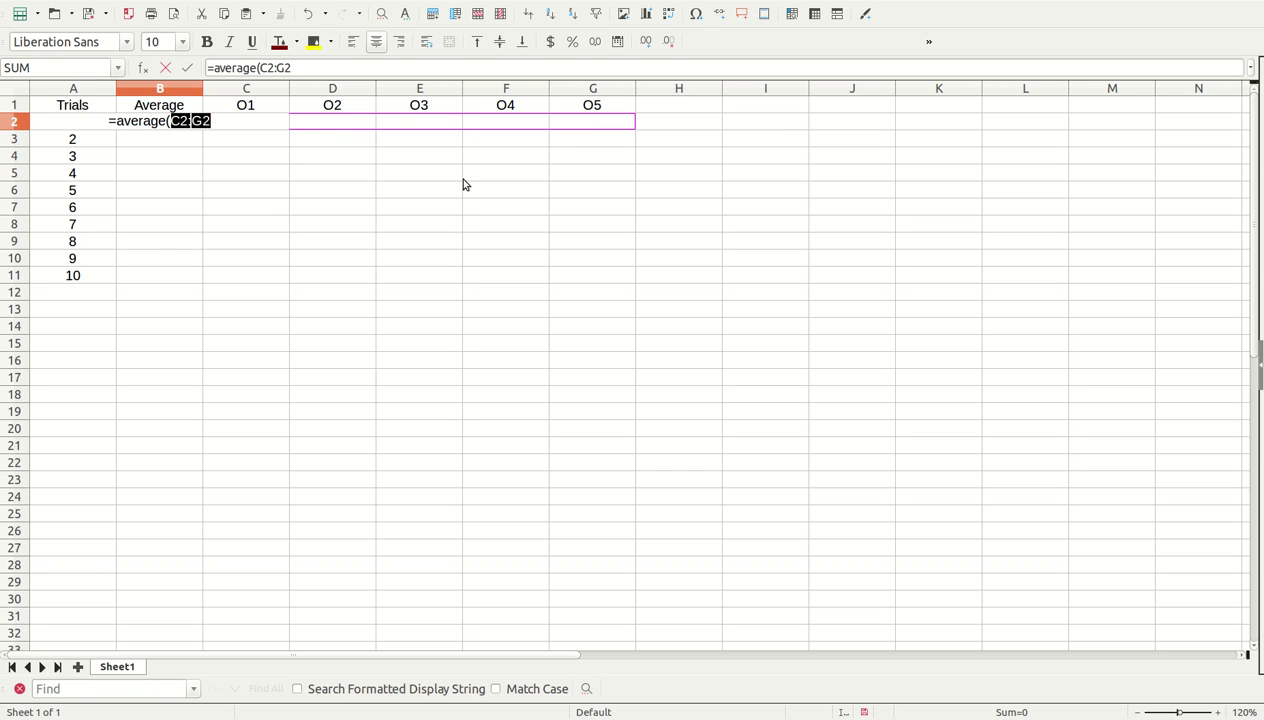
text())
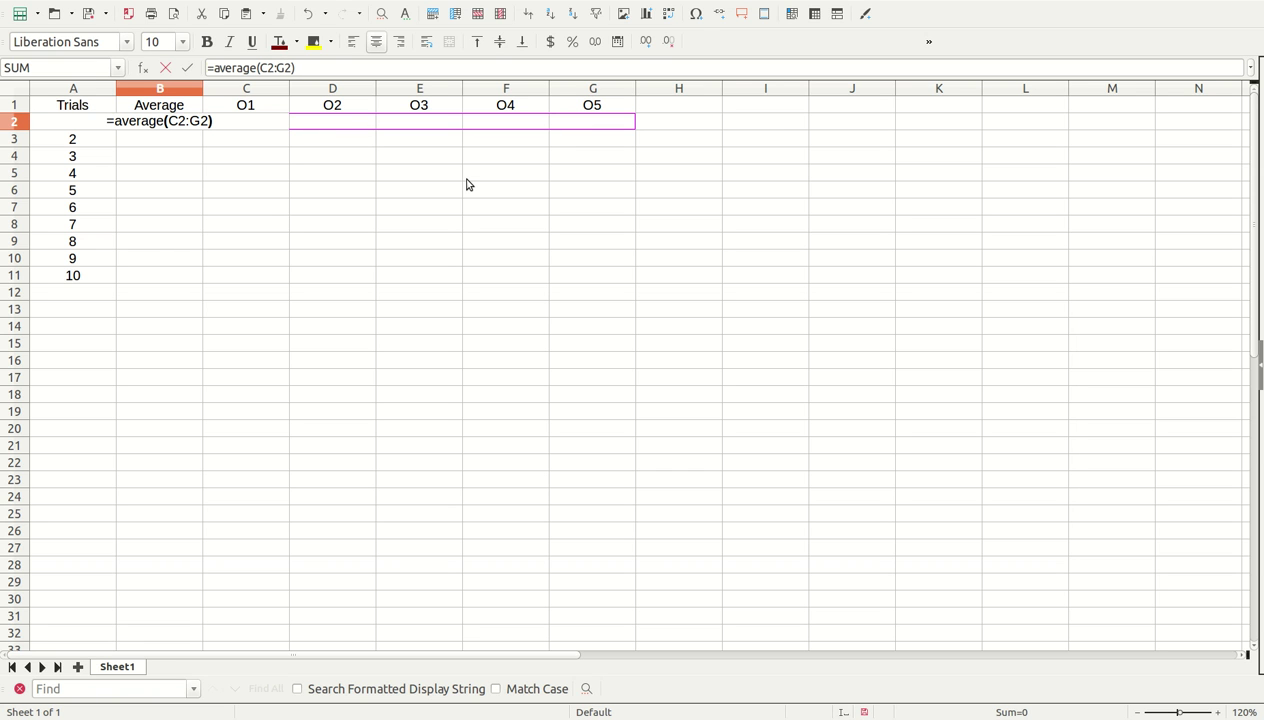
key(Return)
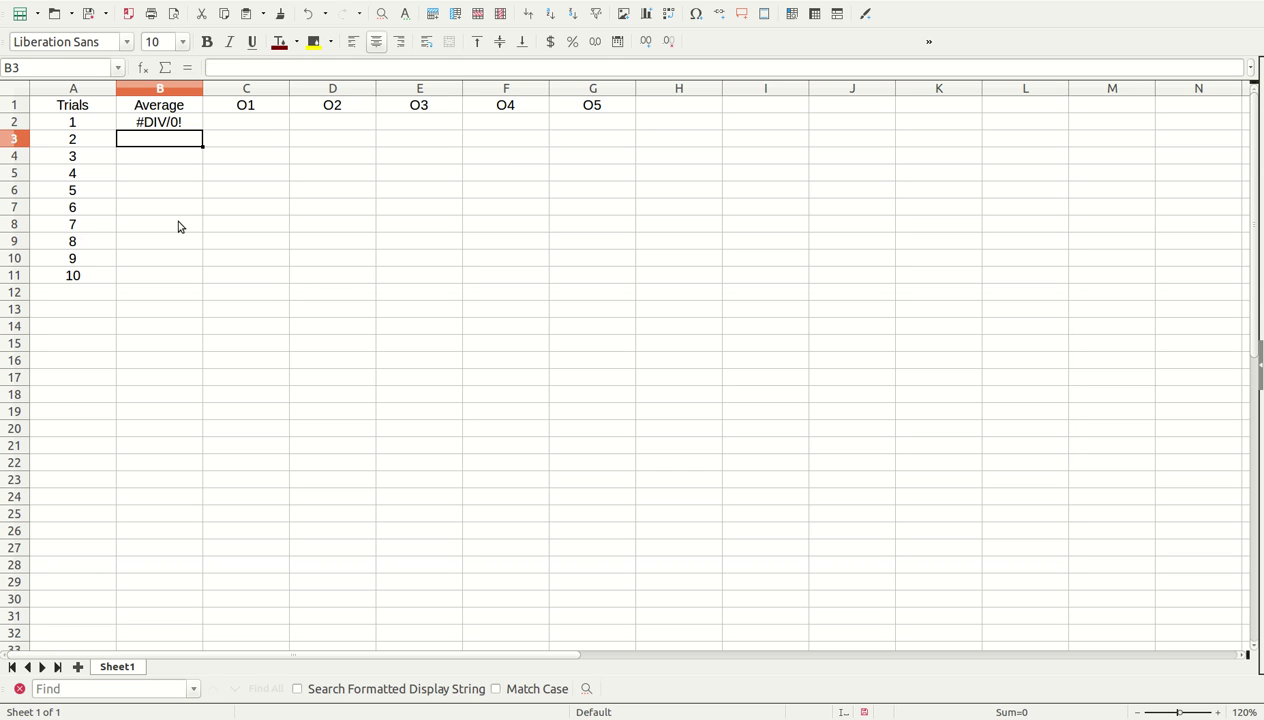
Fill the average formula from B2 down to B11 and check the formula in B11
click(175, 124)
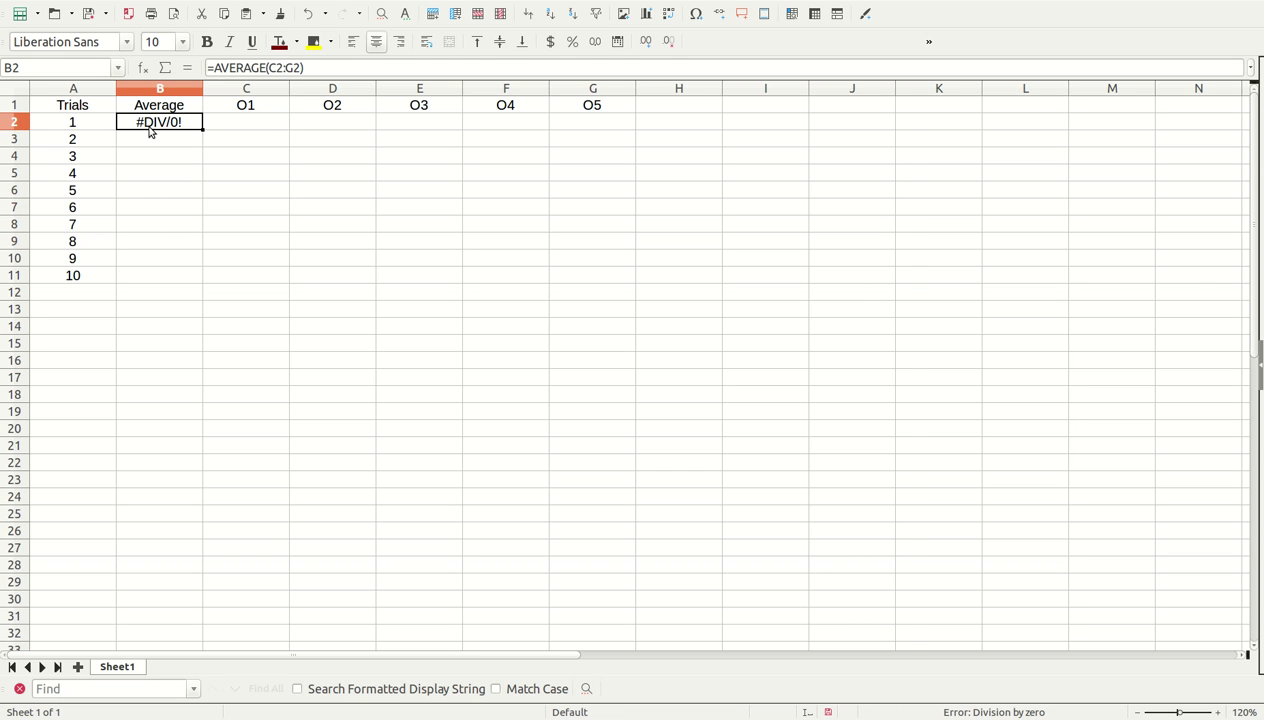
double_click(202, 128)
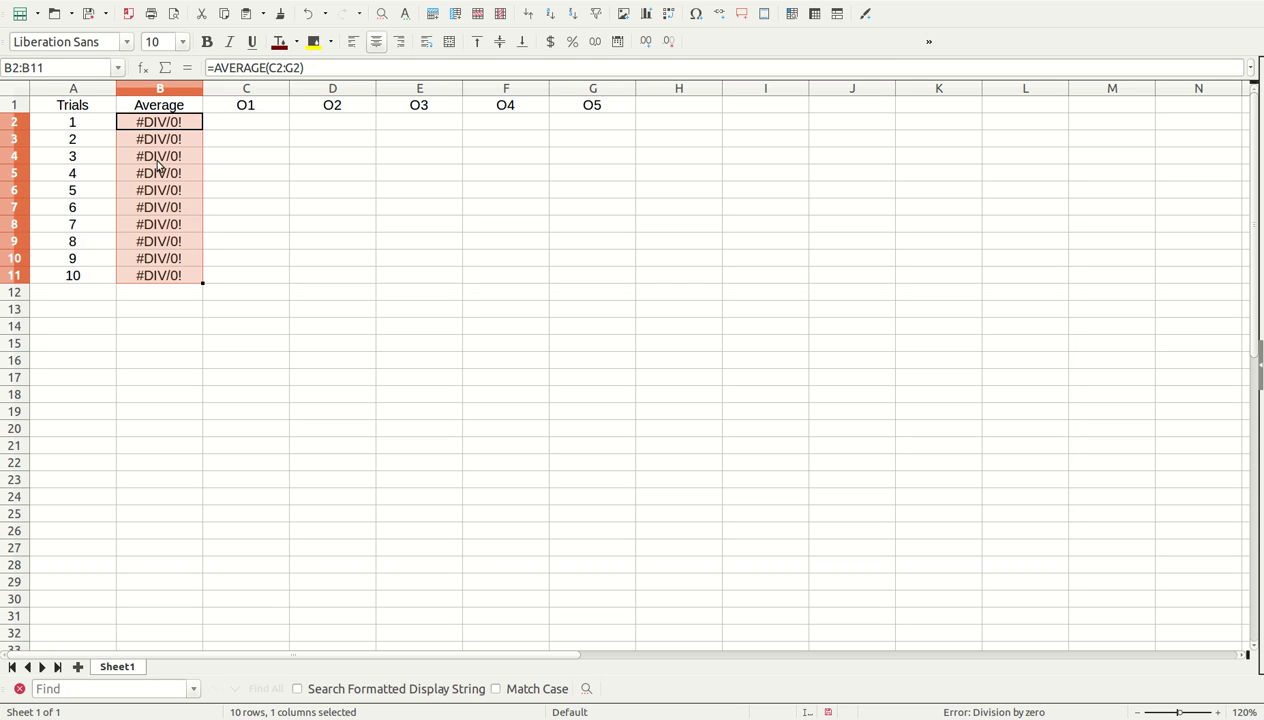
click(155, 279)
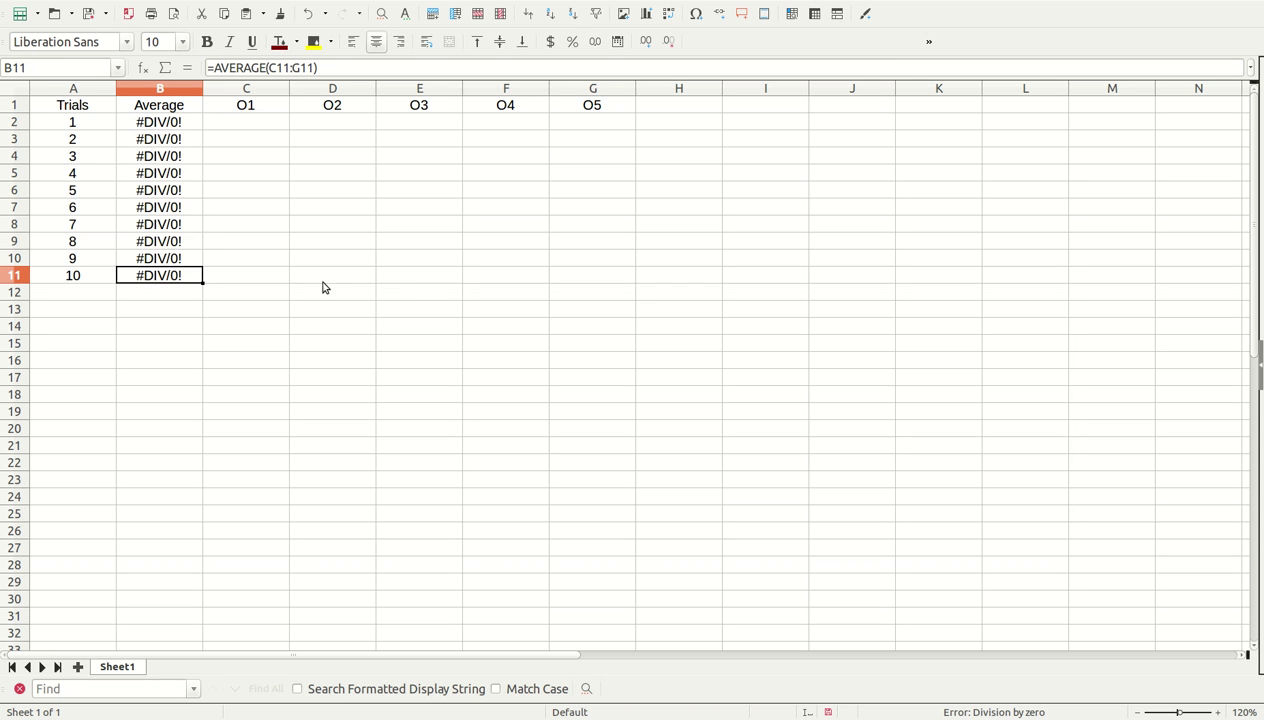
Enter the formula =randbetween(1,9) in C2 to generate a random observation
click(247, 127)
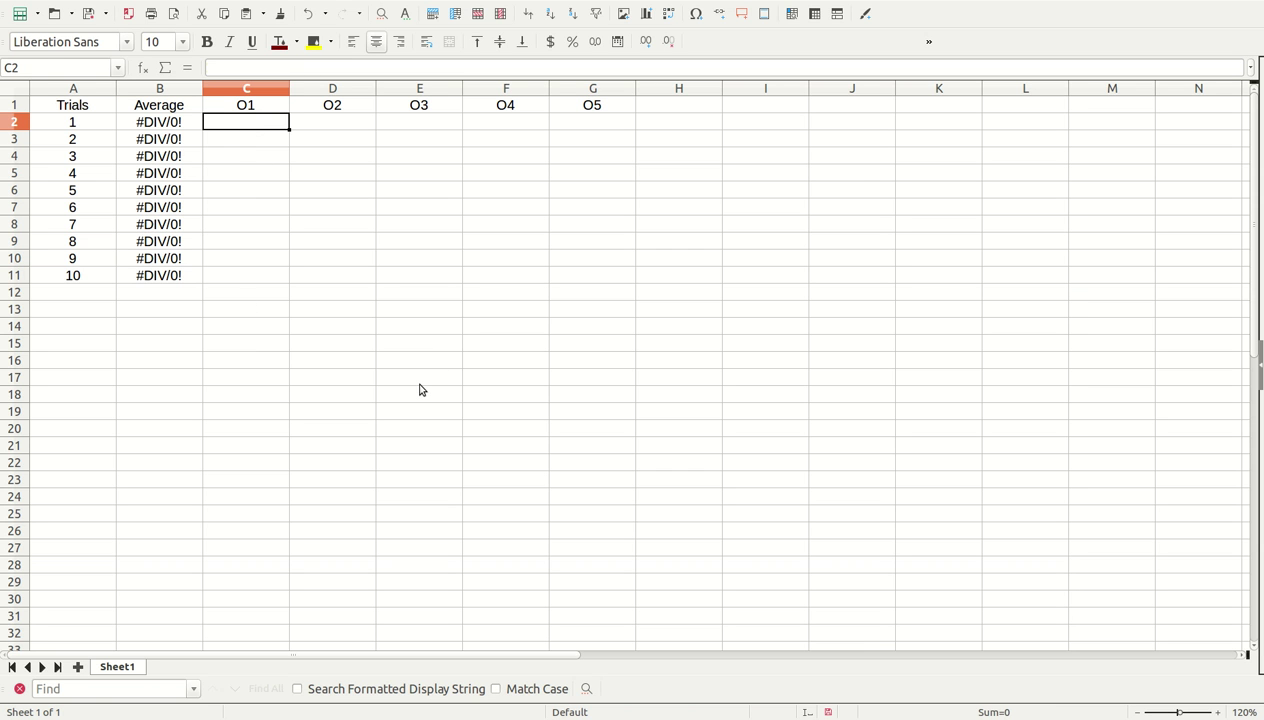
text(=ran)
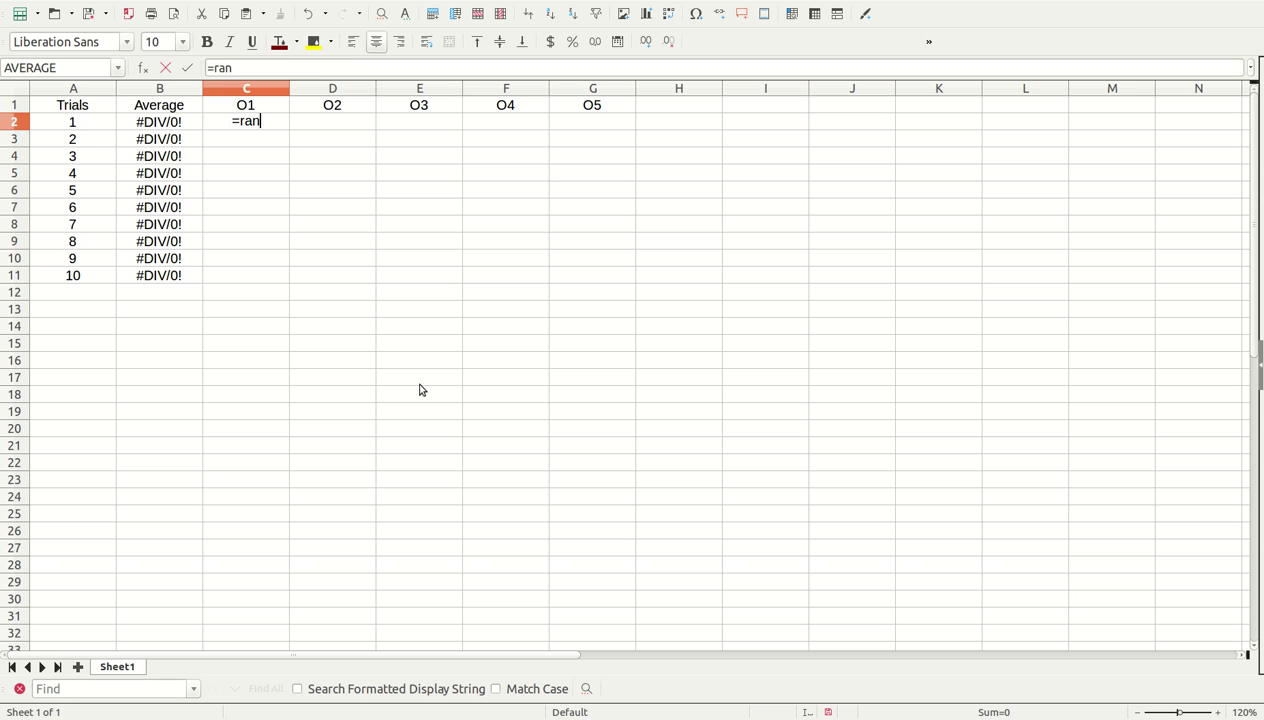
text(dbetw)
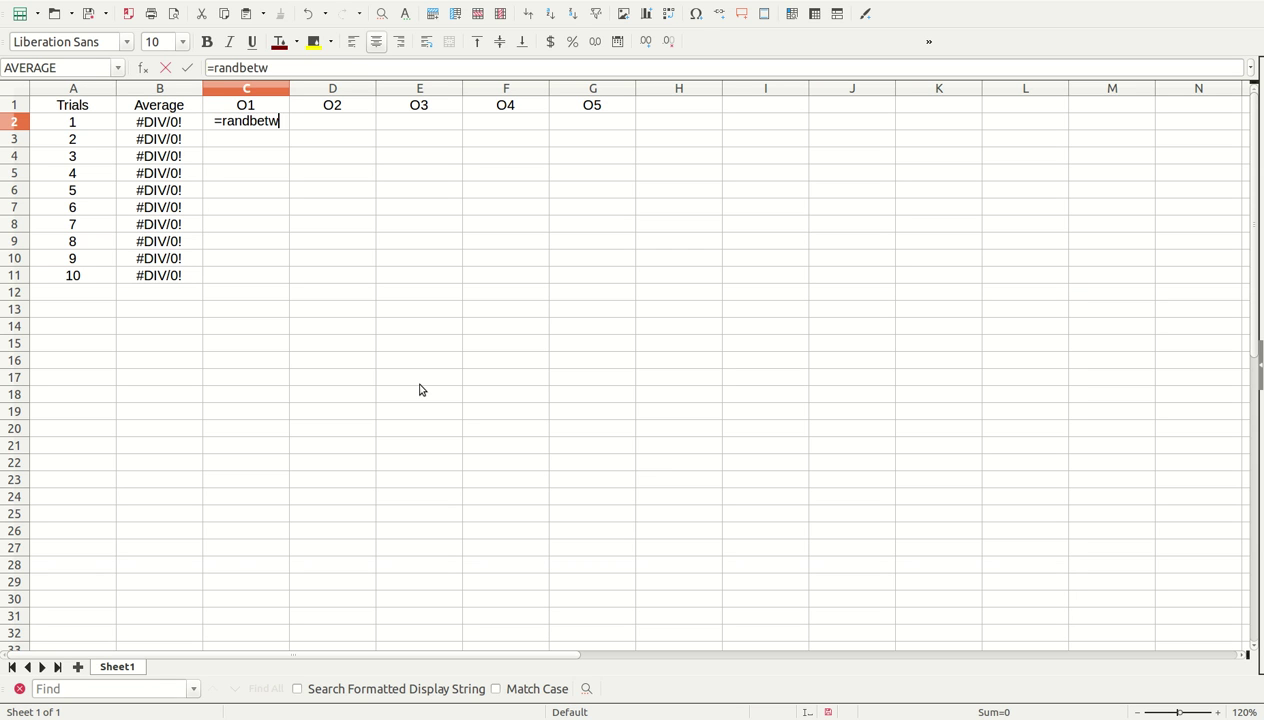
text(een)
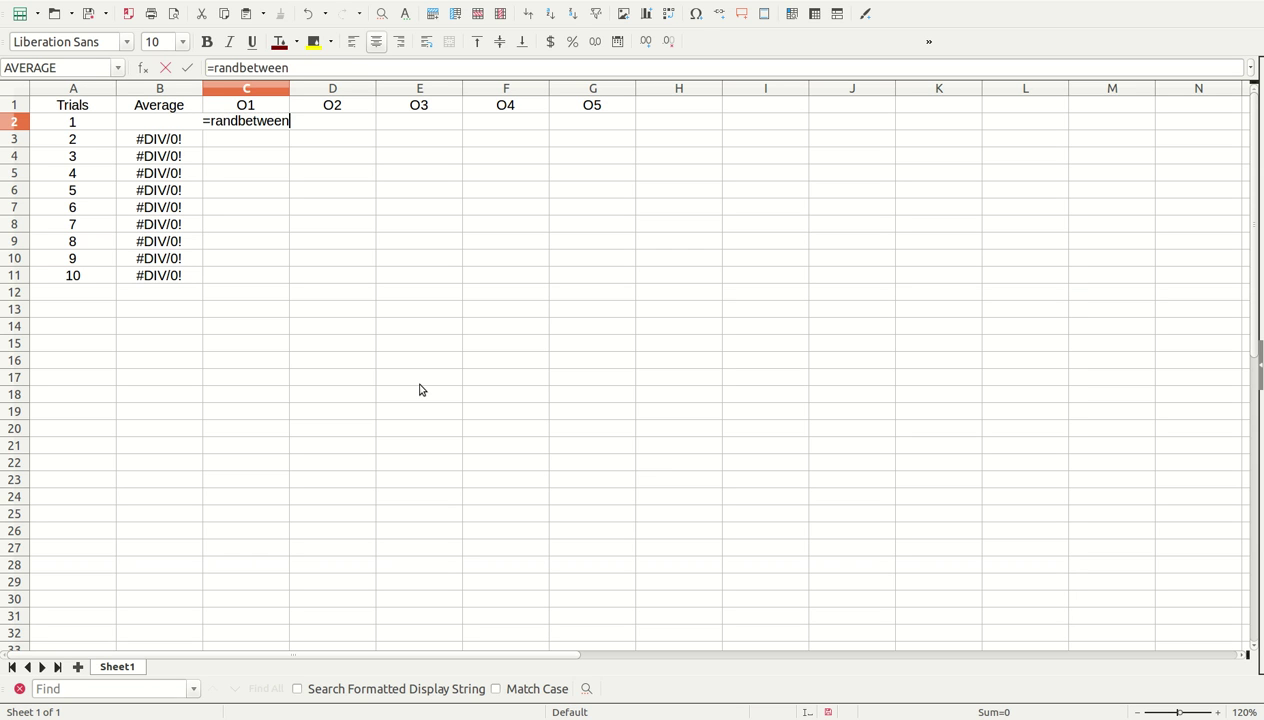
text(()
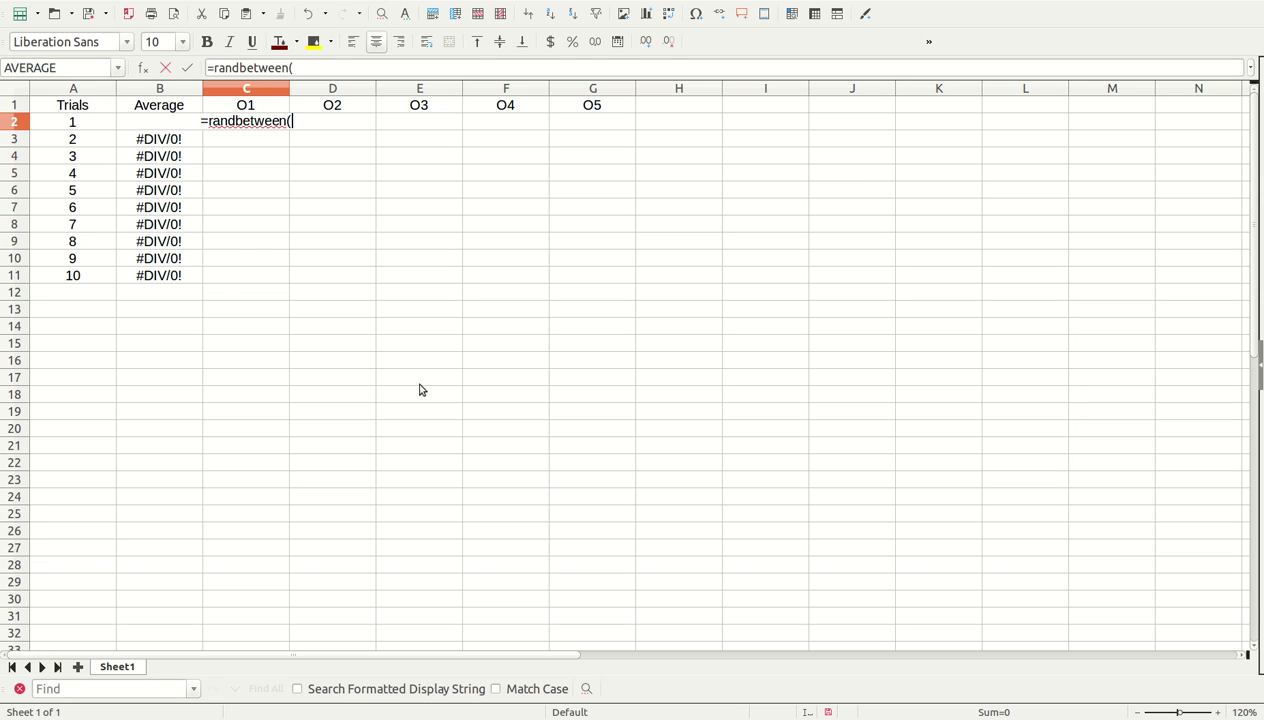
text(1,9)
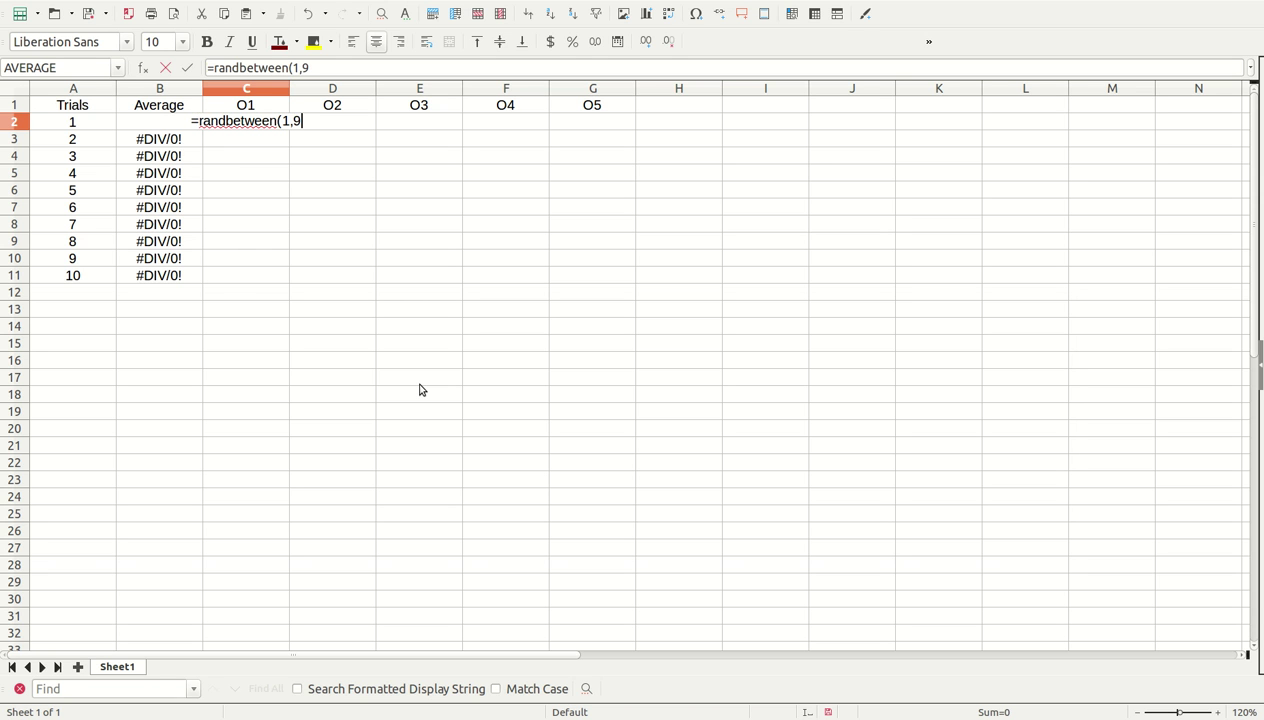
text())
key(Return)
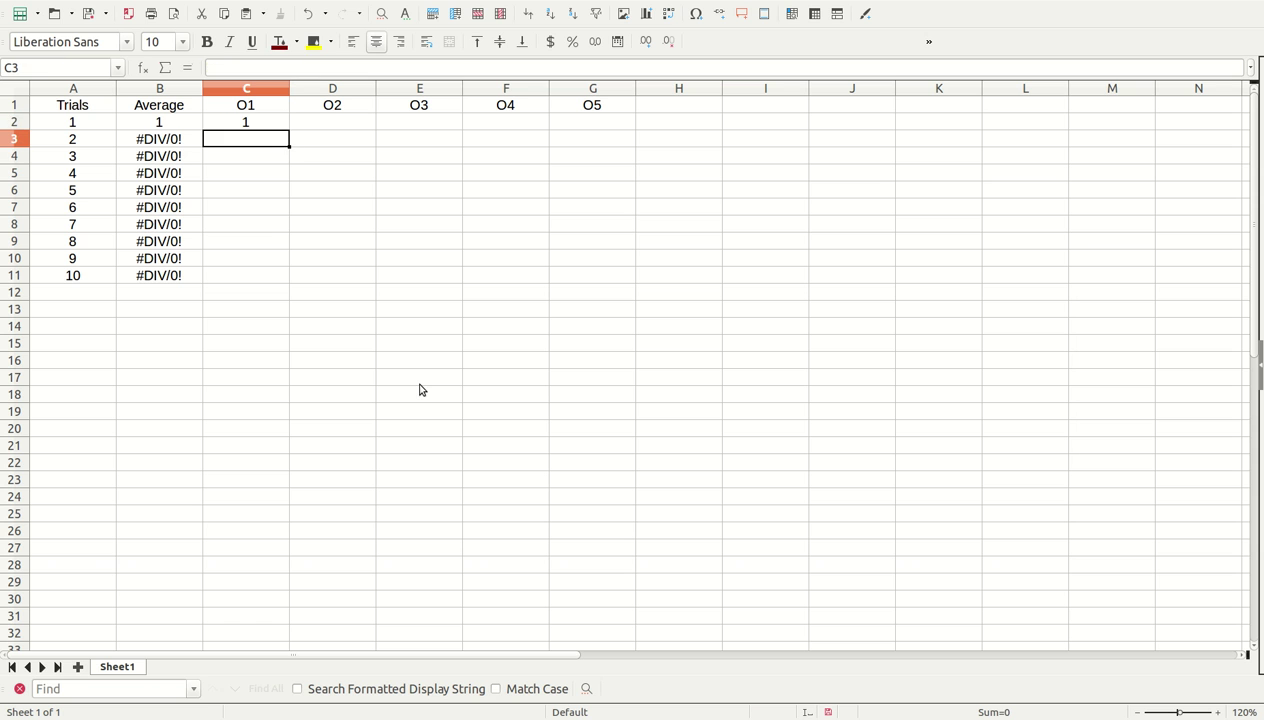
Fill the random-number formula from C2 down to row 11 and across to column G
click(280, 127)
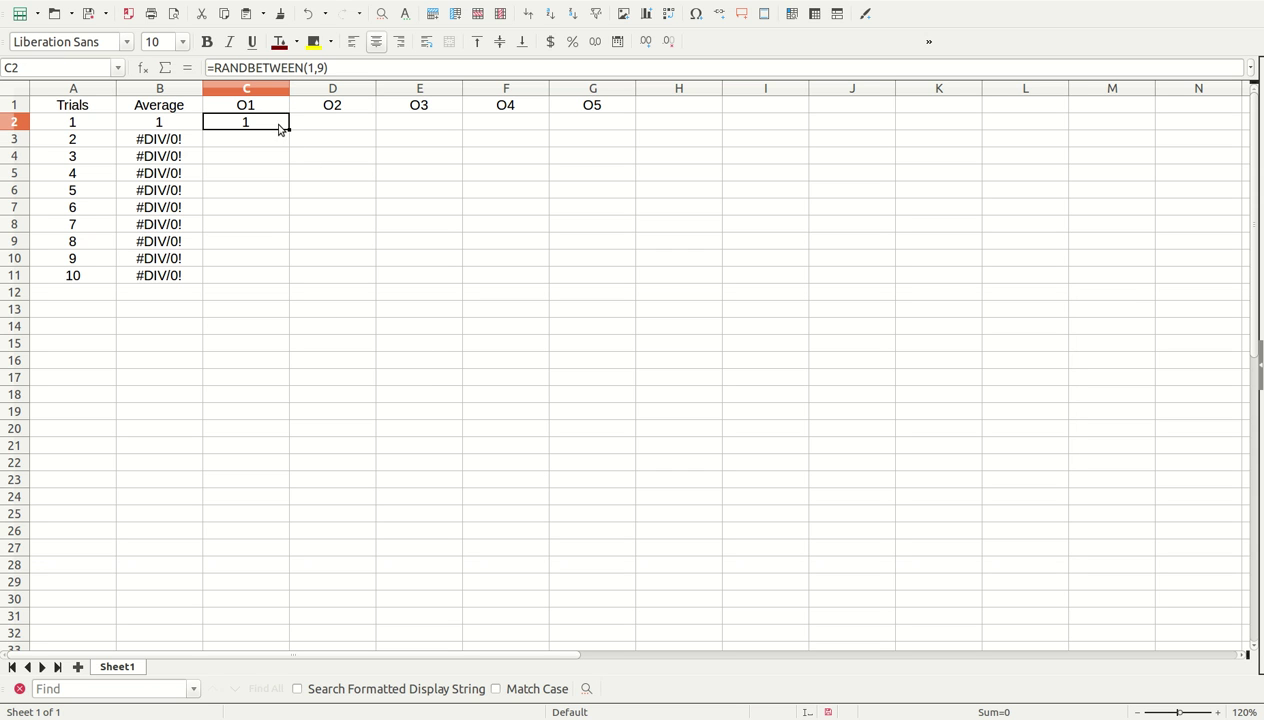
double_click(289, 130)
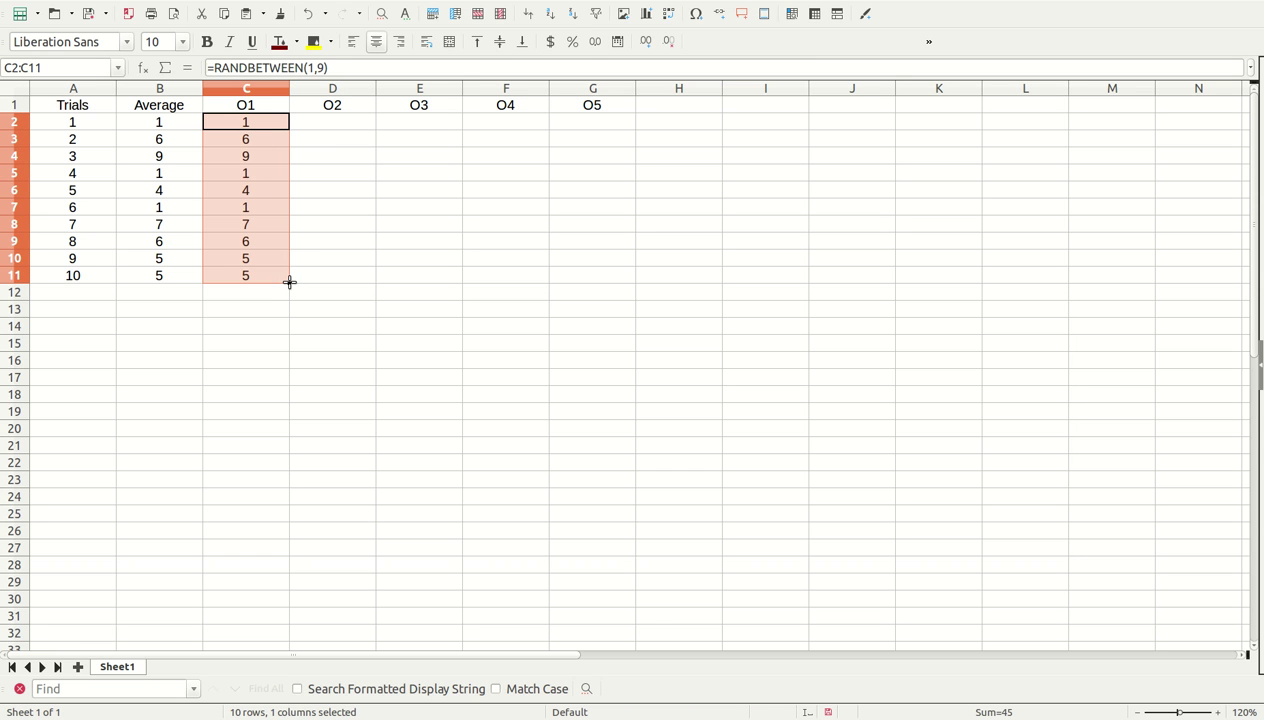
drag(290, 282, 616, 276)
click(358, 414)
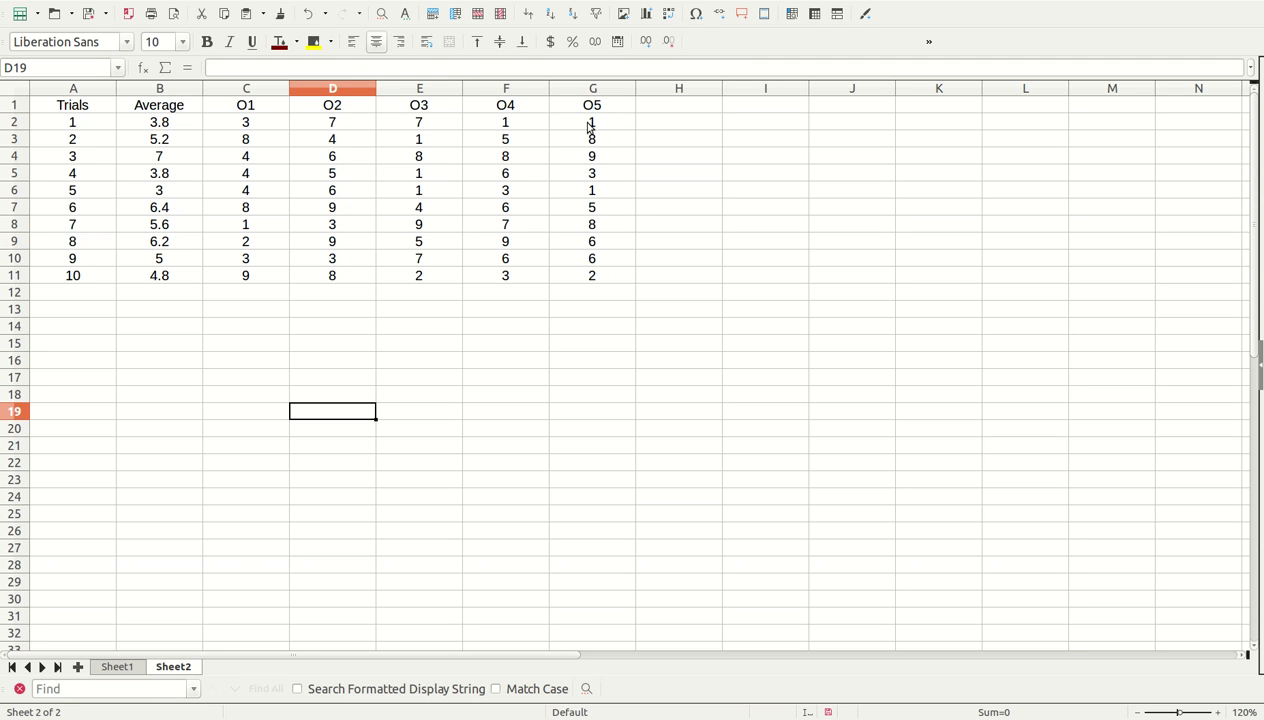
Insert four empty columns before the O2 column, shifting O2 through O5 over to columns H through K
click(332, 90)
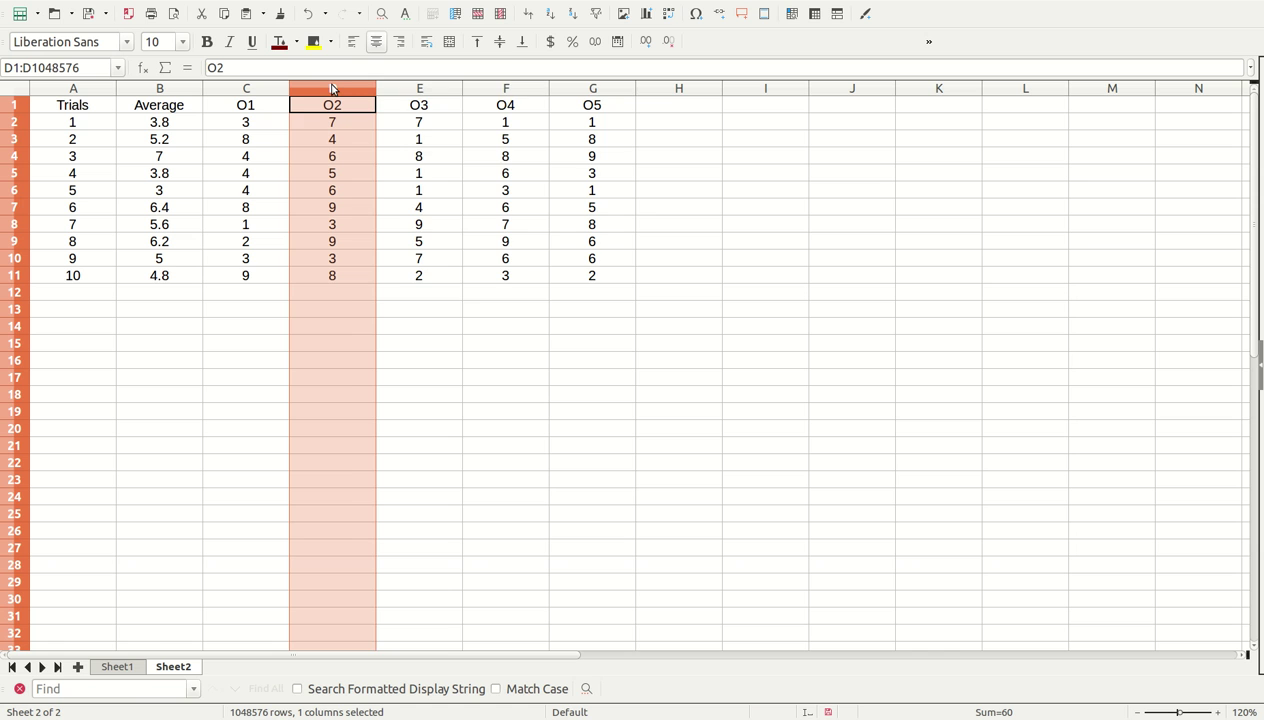
drag(332, 88, 573, 99)
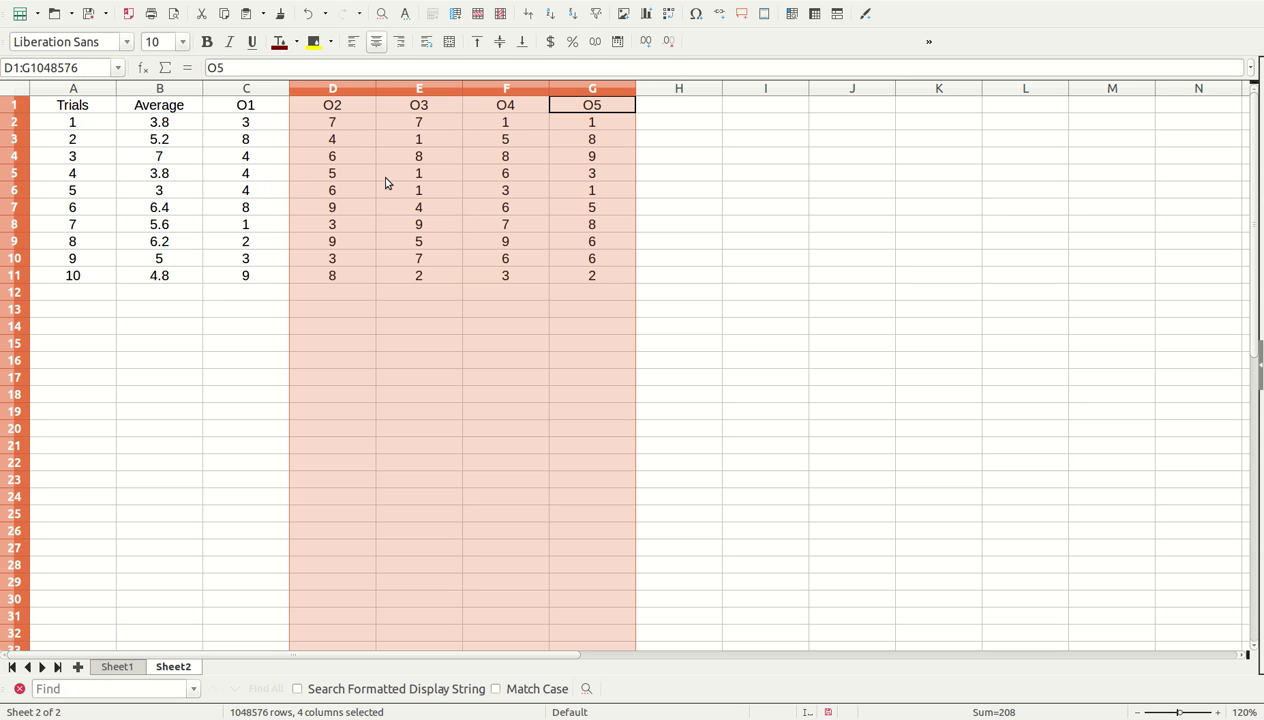
click(283, 95)
drag(268, 90, 512, 96)
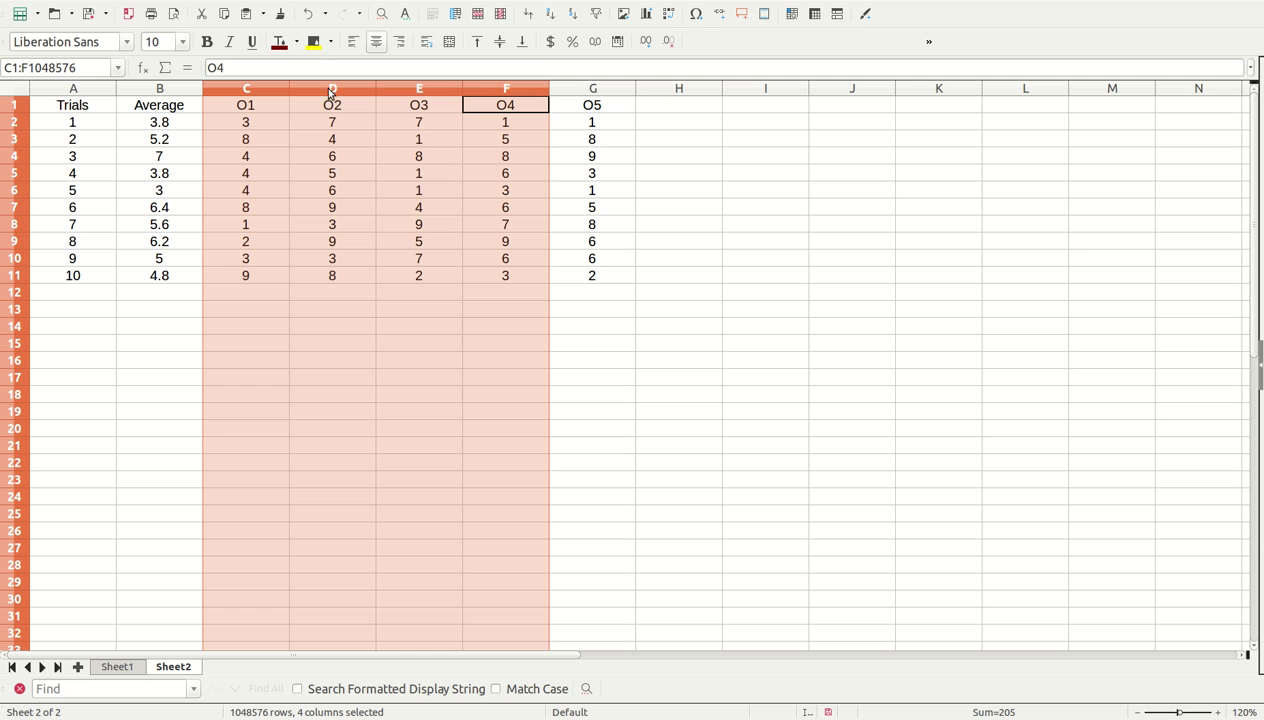
drag(332, 94, 568, 78)
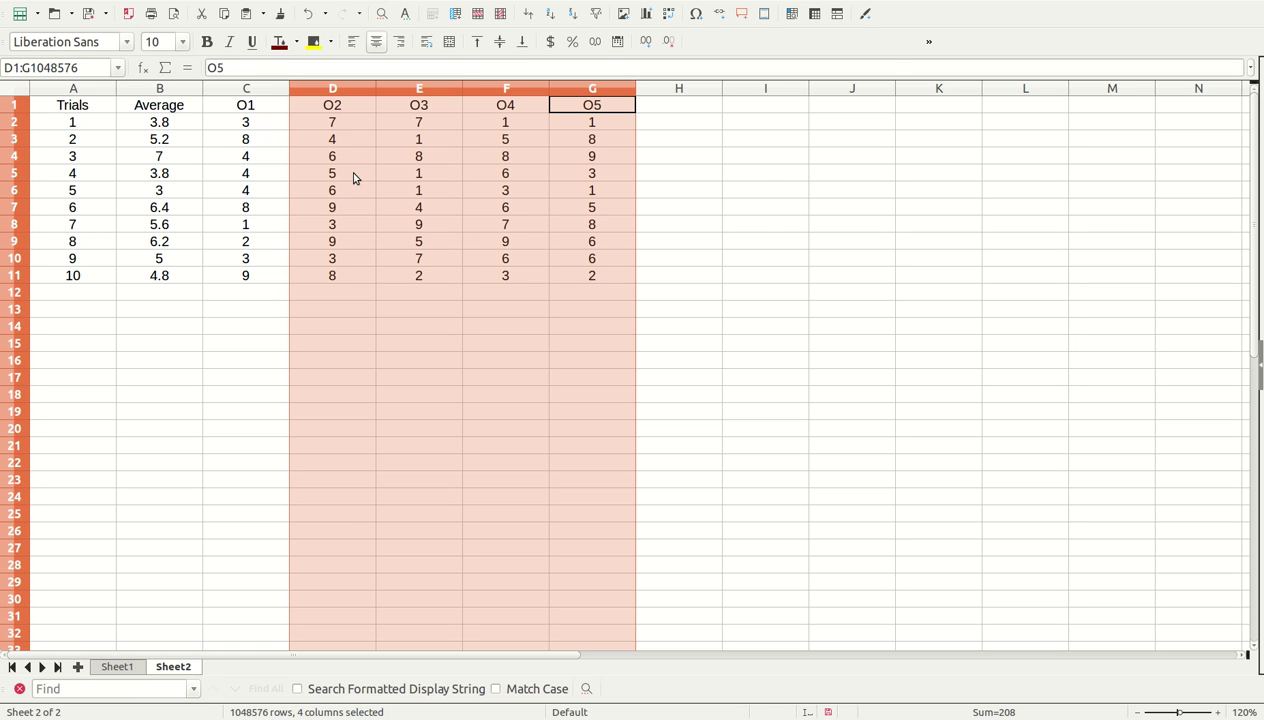
key(ctrl+plus)
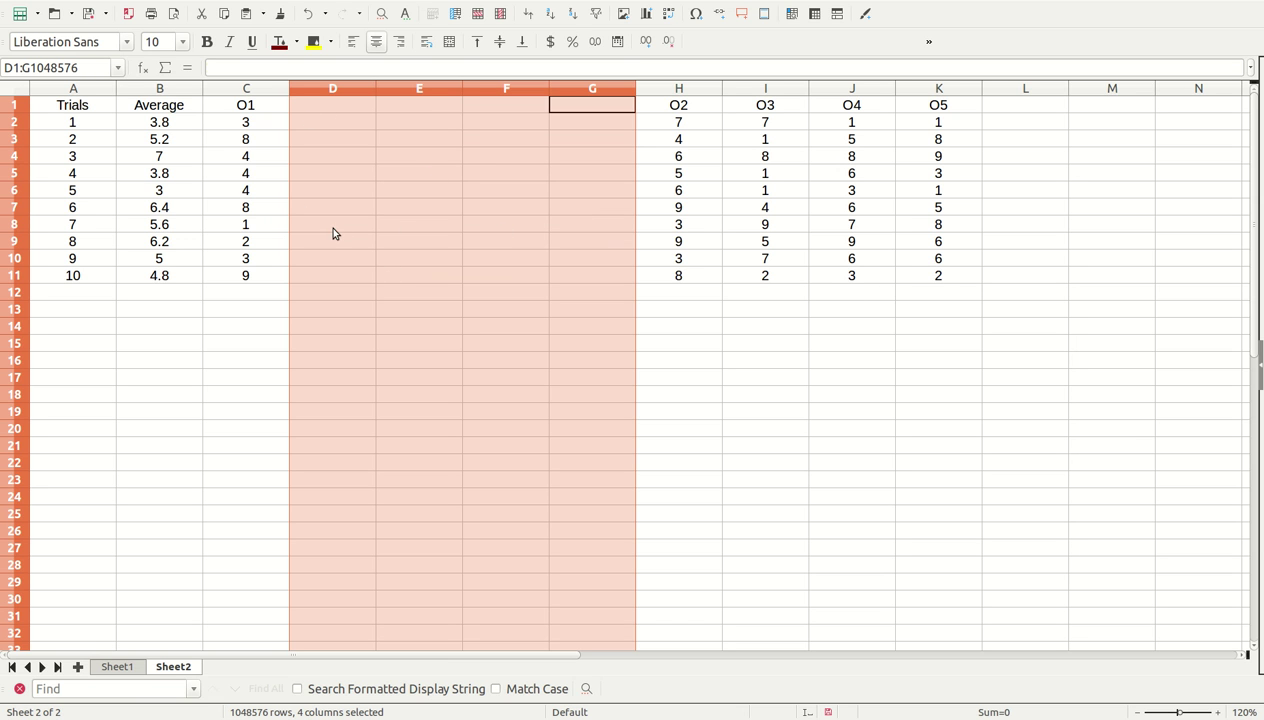
Copy the headers O2 through O5 from H1:K1 into D1:G1 above the empty columns
drag(679, 107, 939, 113)
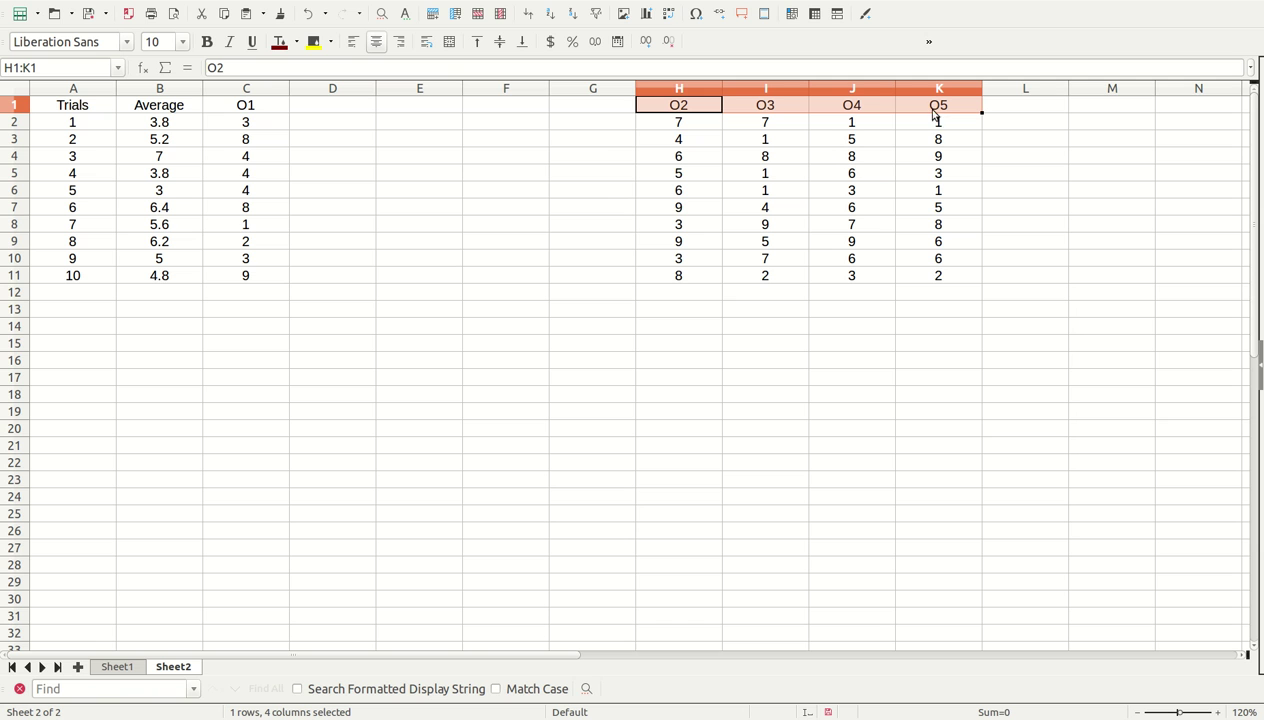
key(ctrl+c)
click(304, 109)
drag(304, 109, 584, 116)
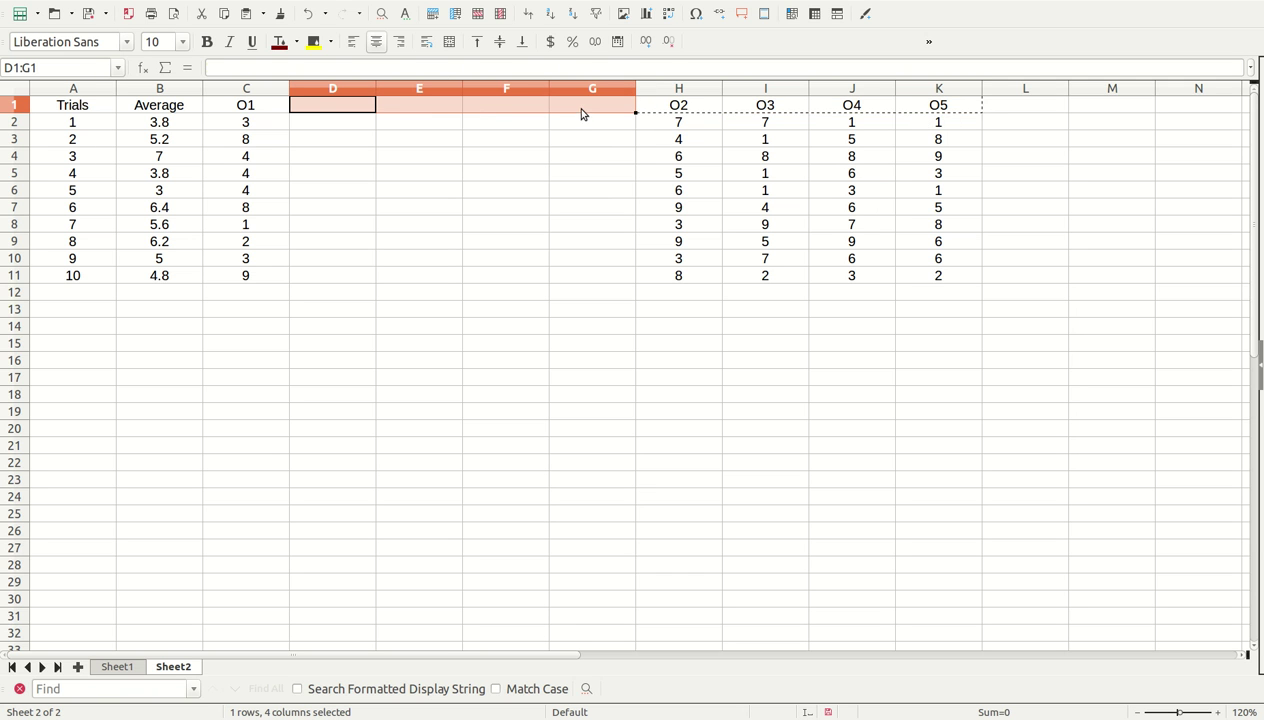
key(ctrl+v)
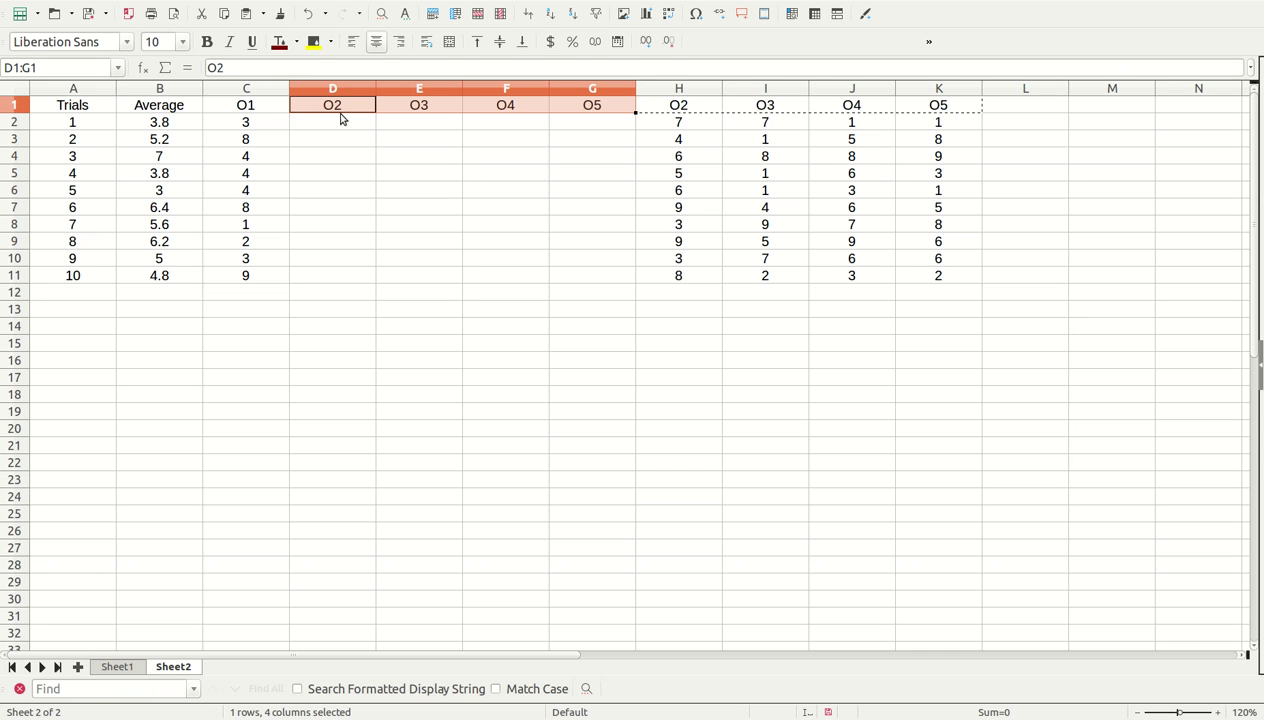
Insert one more empty column at H, before the existing O2 data, and give it the header O6
click(688, 106)
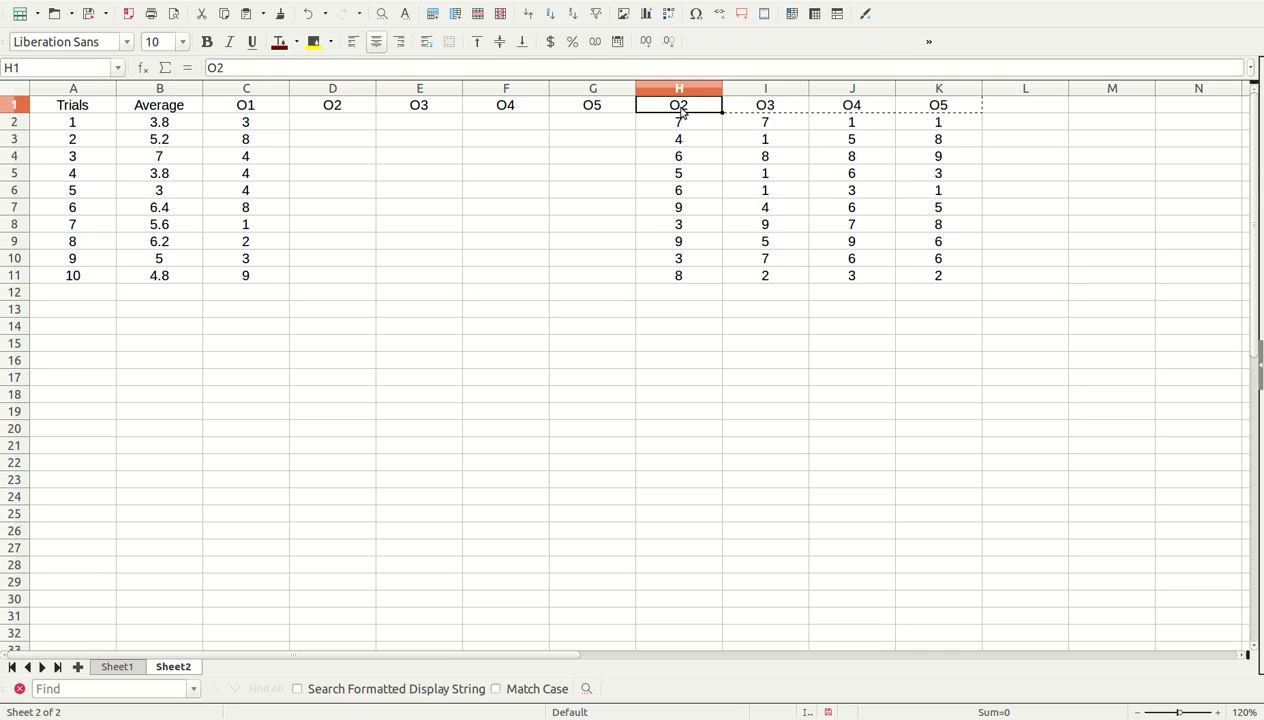
drag(679, 105, 686, 274)
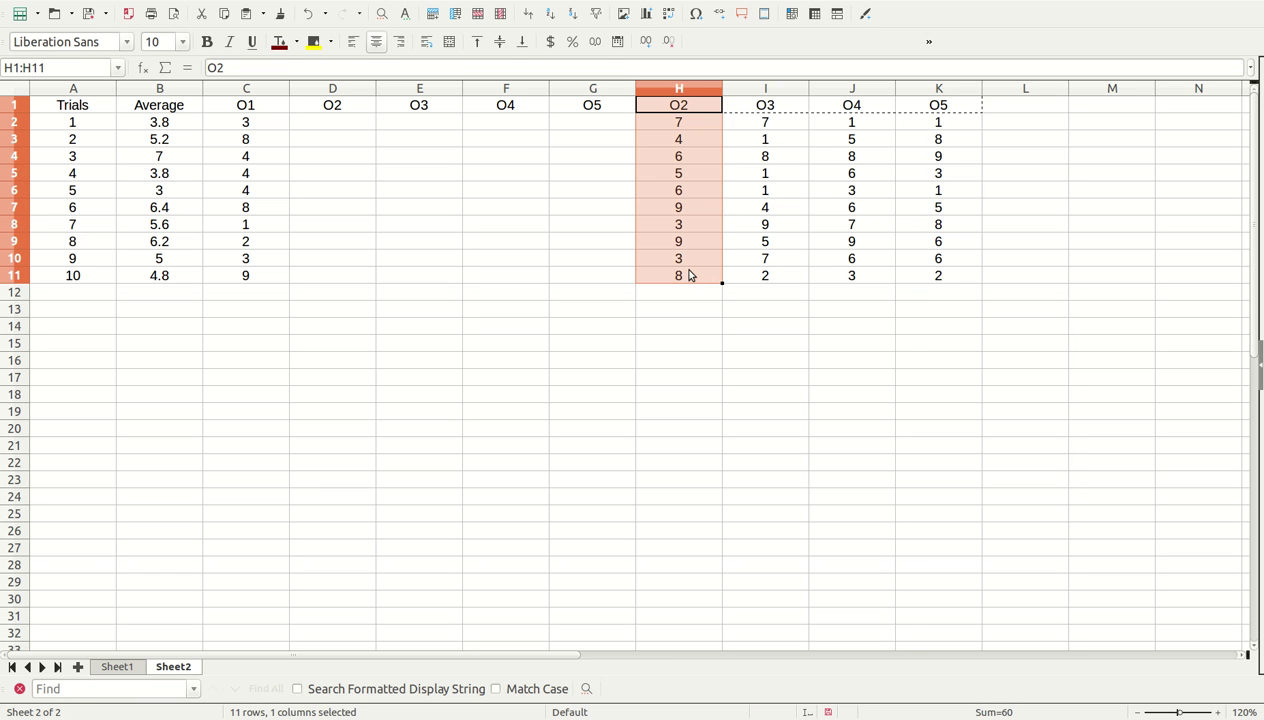
click(668, 89)
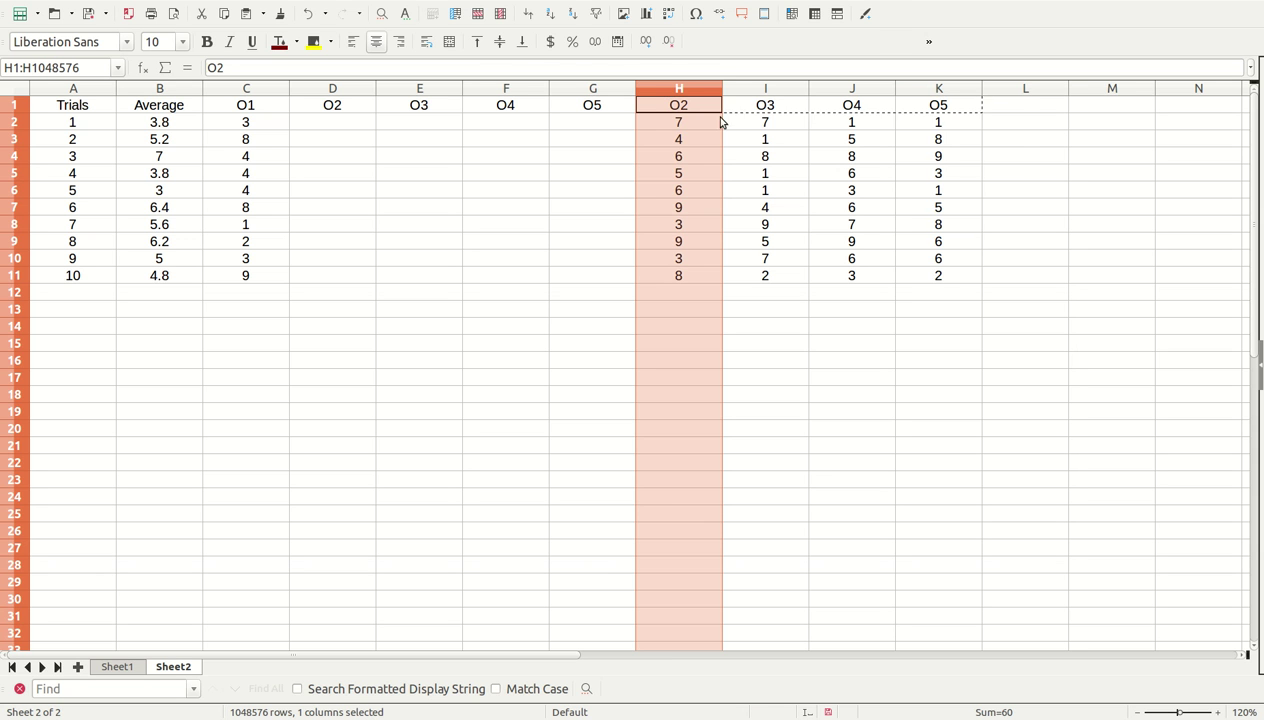
key(ctrl+plus)
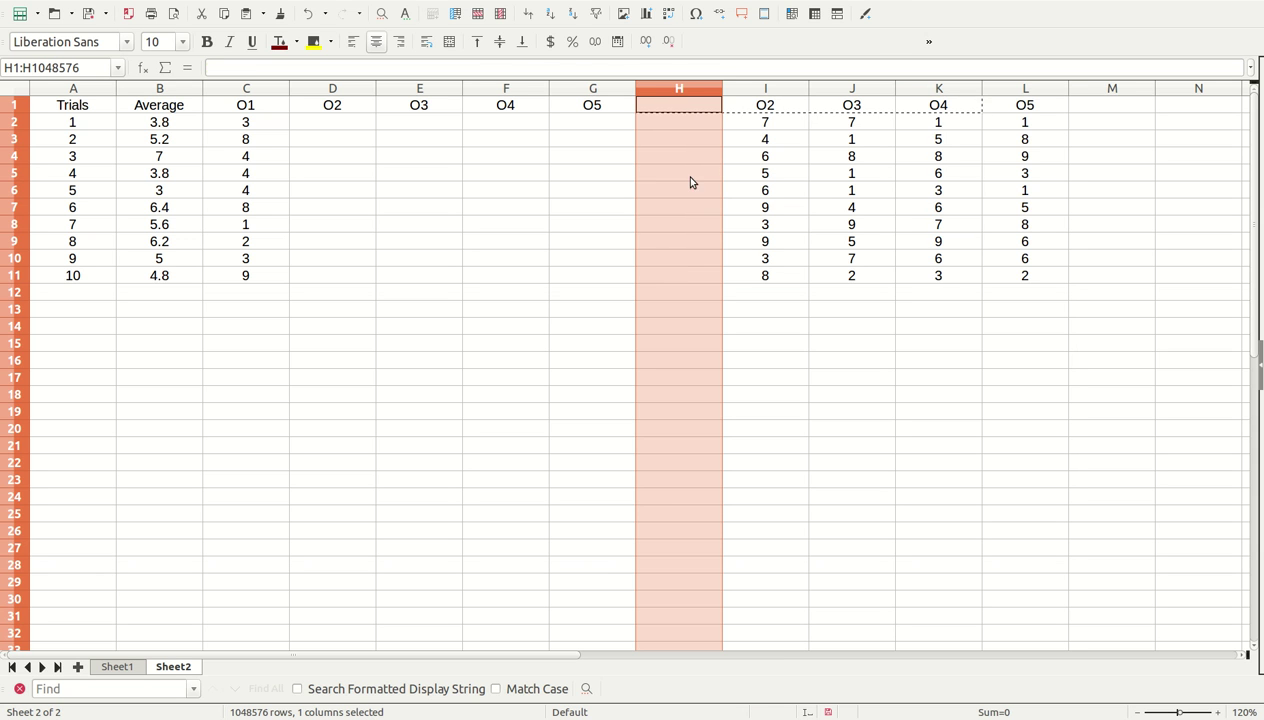
click(688, 107)
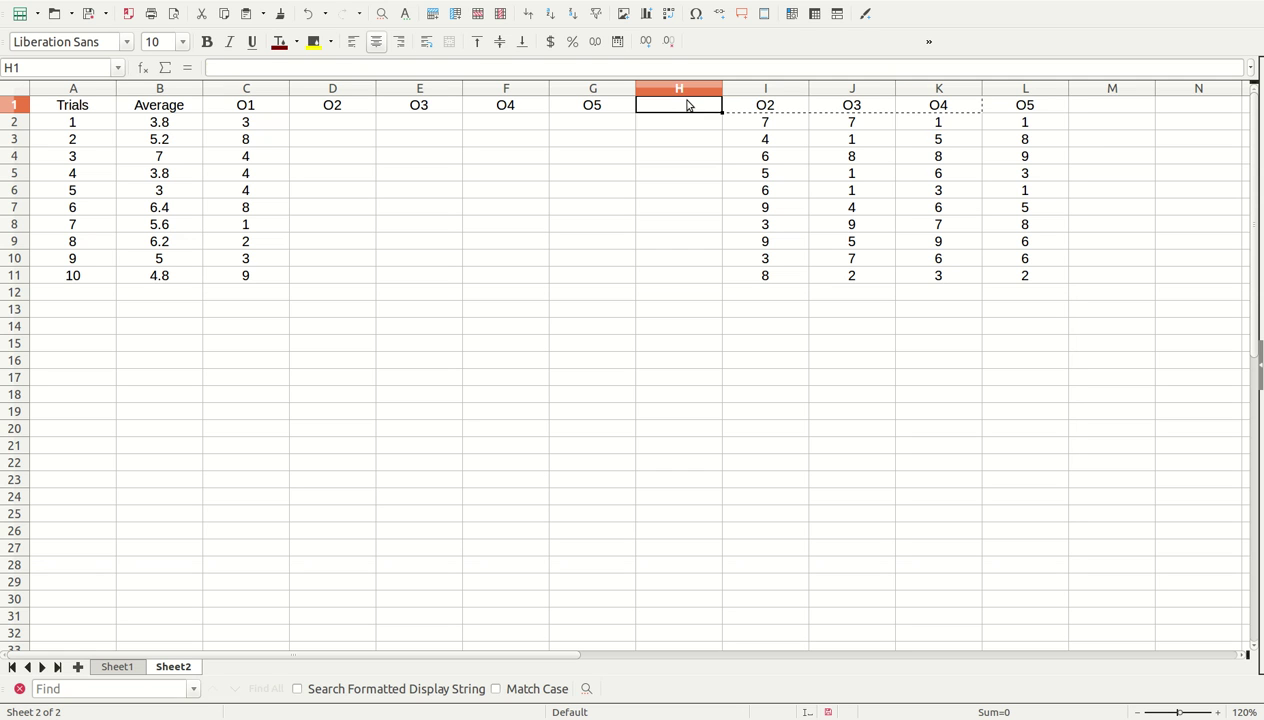
text(O6)
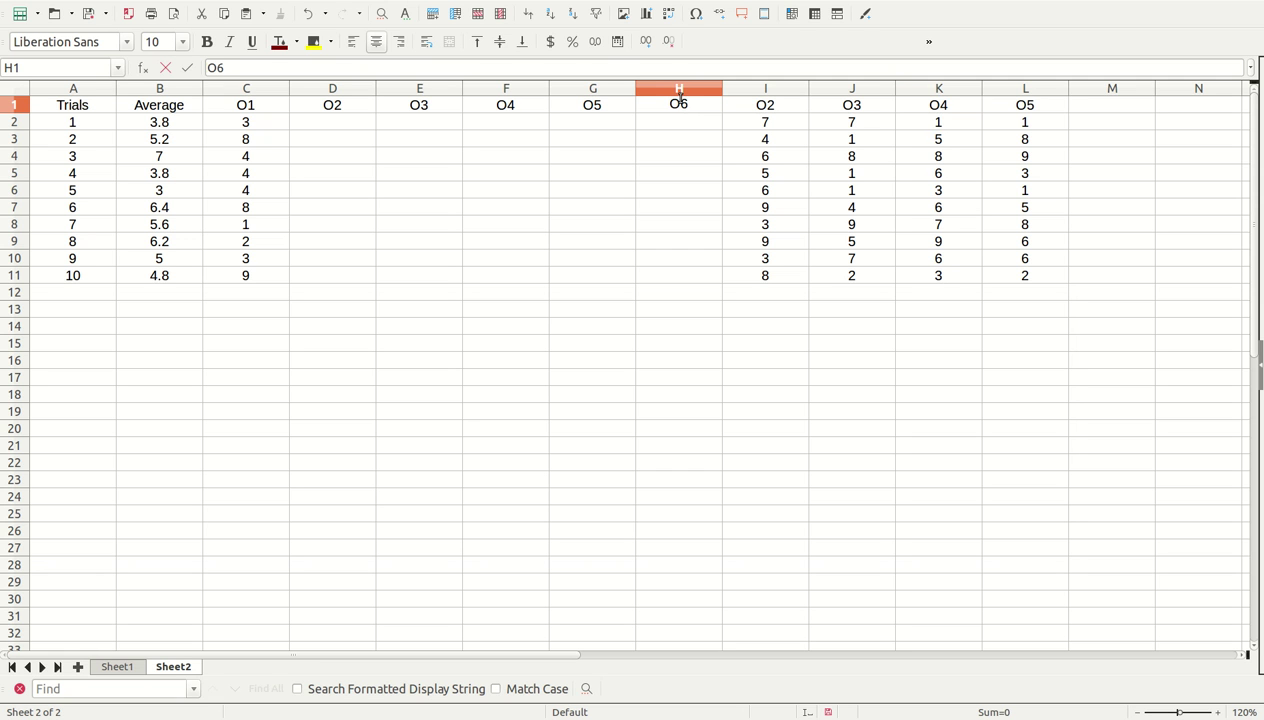
key(Return)
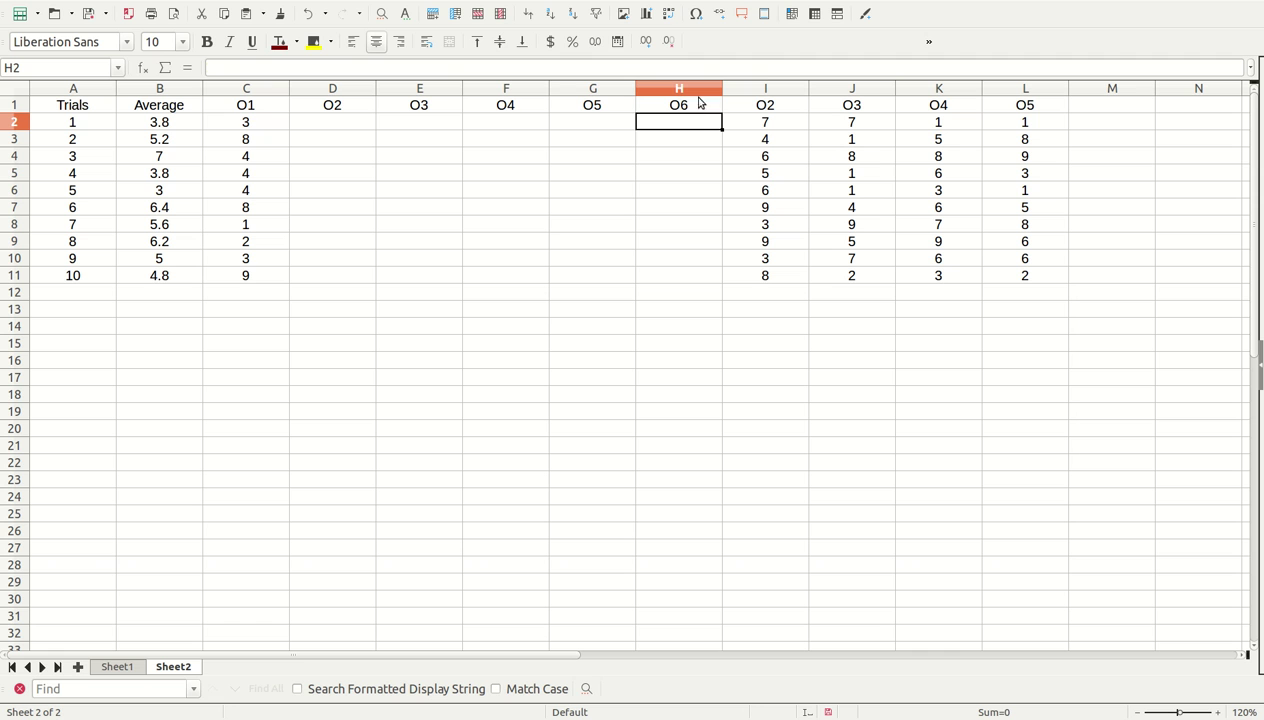
Fill the header series from O5 in G1 across to L1 so the headers run through O10
click(610, 107)
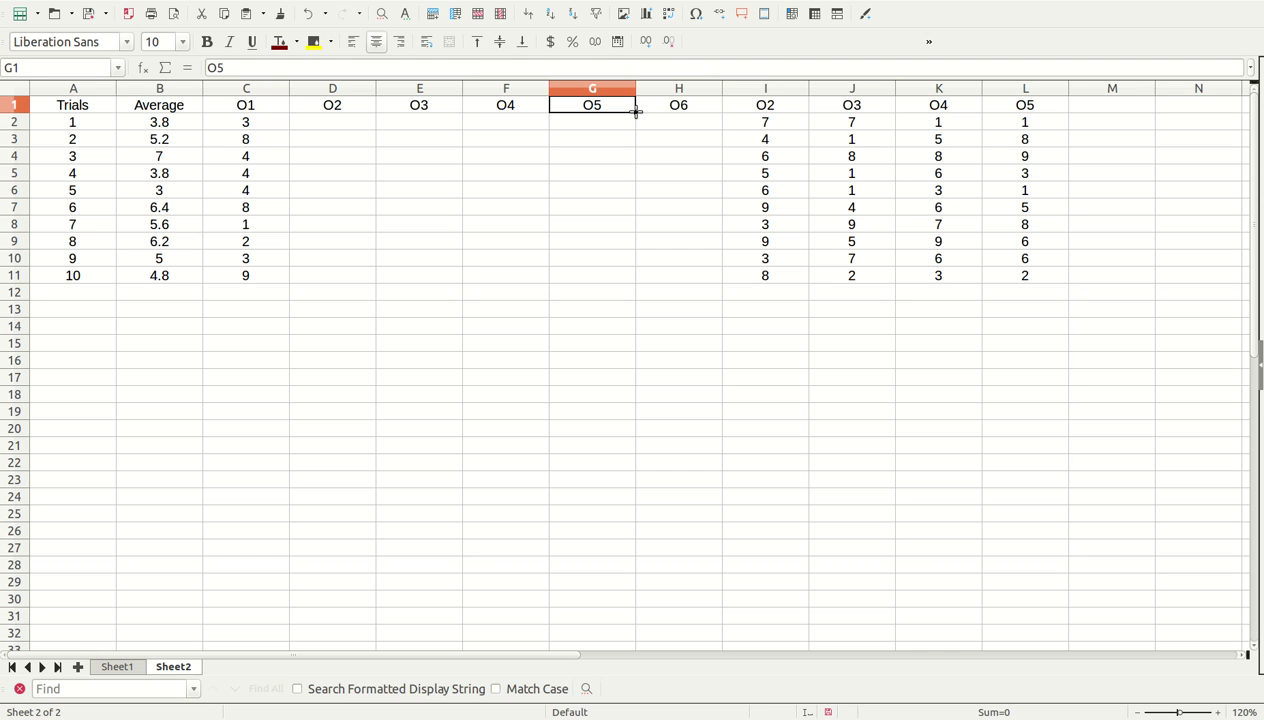
drag(636, 112, 1054, 116)
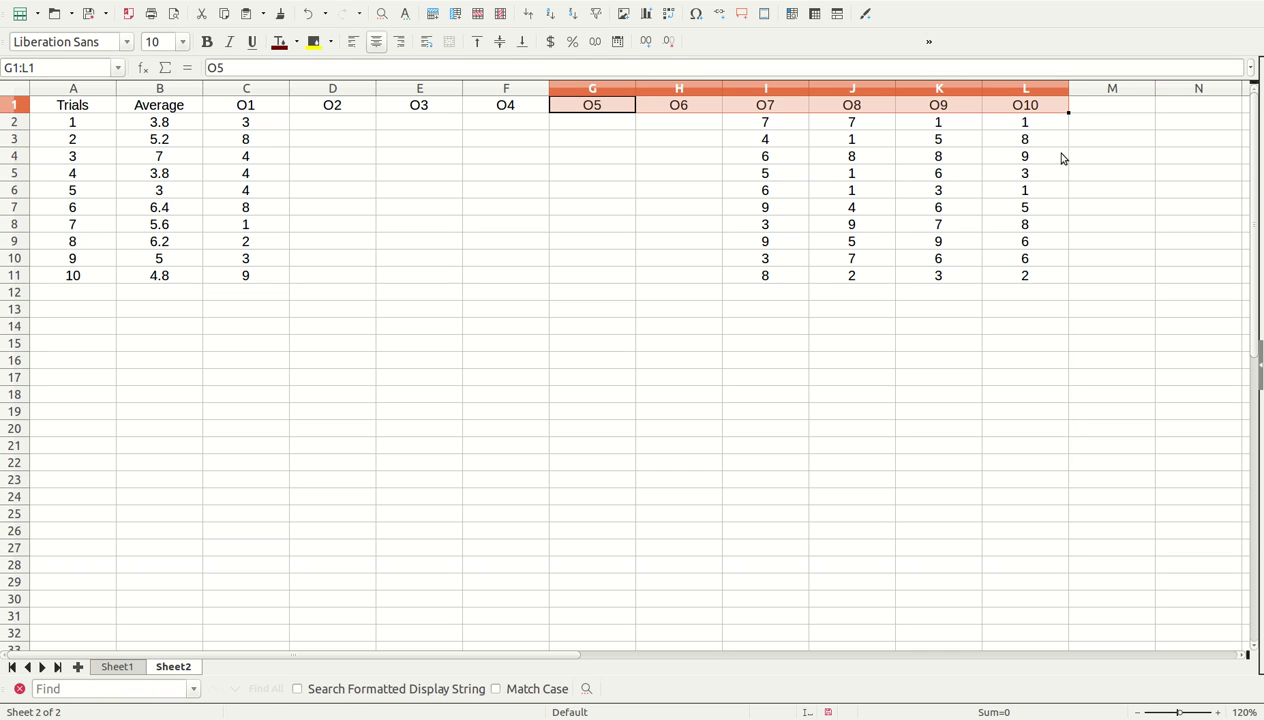
click(490, 345)
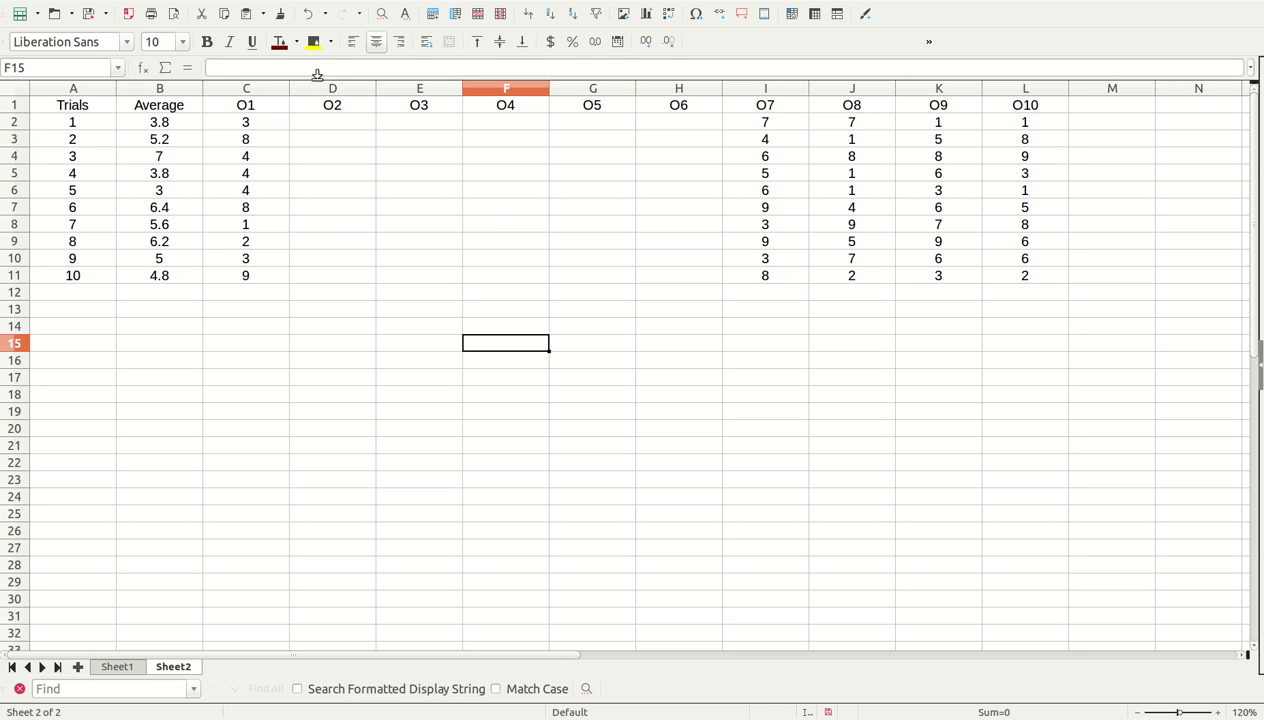
Narrow columns C through L evenly so they just fit the O1 to O10 observations
click(252, 91)
drag(251, 91, 1006, 86)
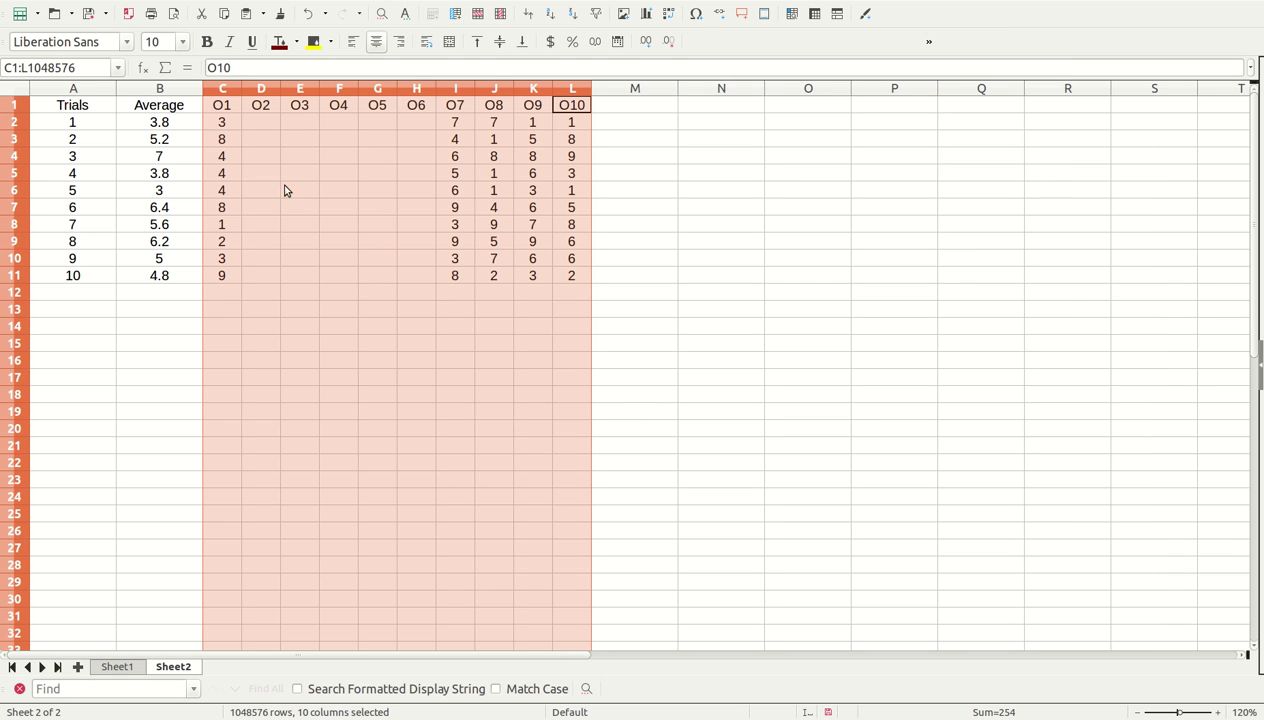
click(328, 306)
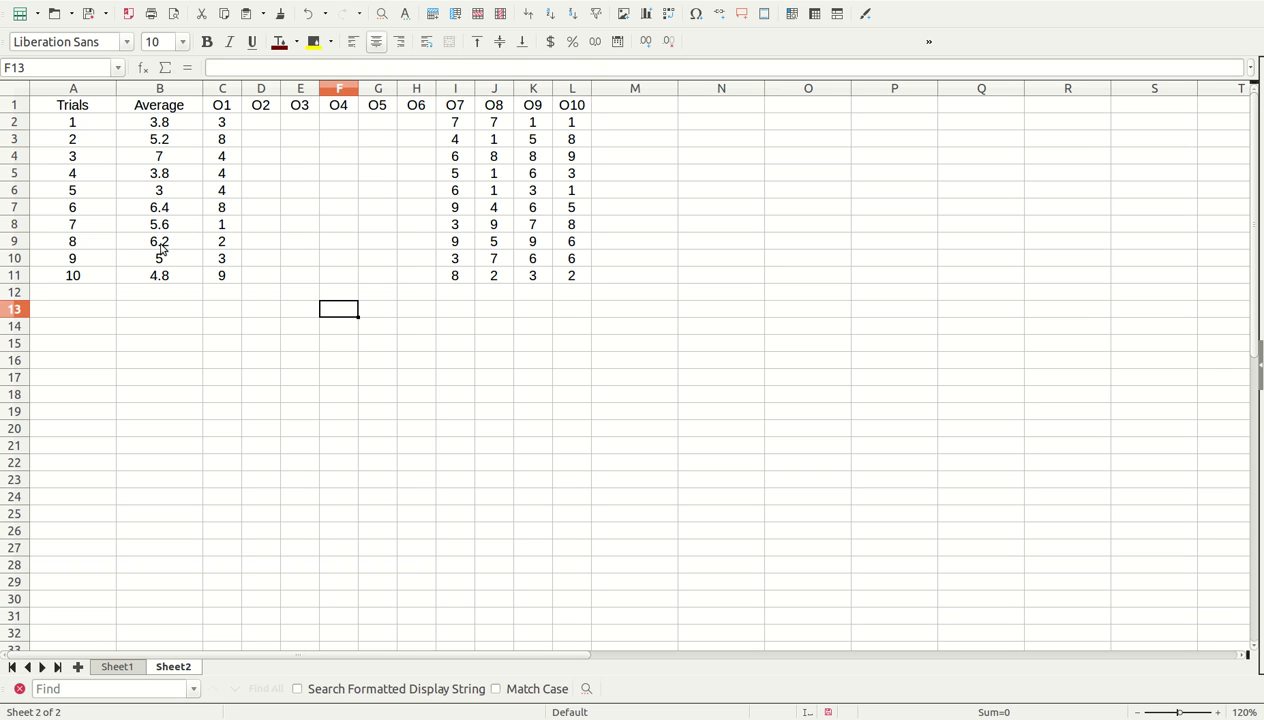
Fill the random-number formulas from C2:C11 across the empty observation columns through H
click(226, 126)
drag(226, 126, 226, 281)
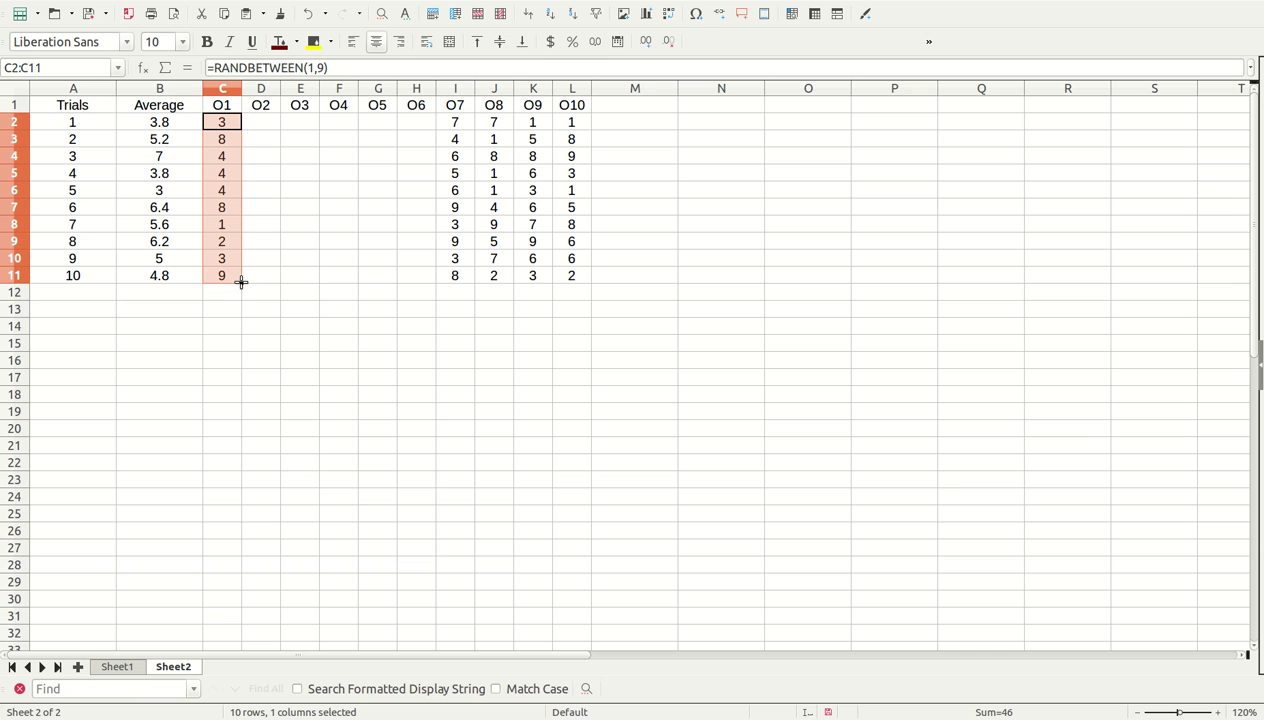
drag(241, 282, 436, 276)
click(343, 394)
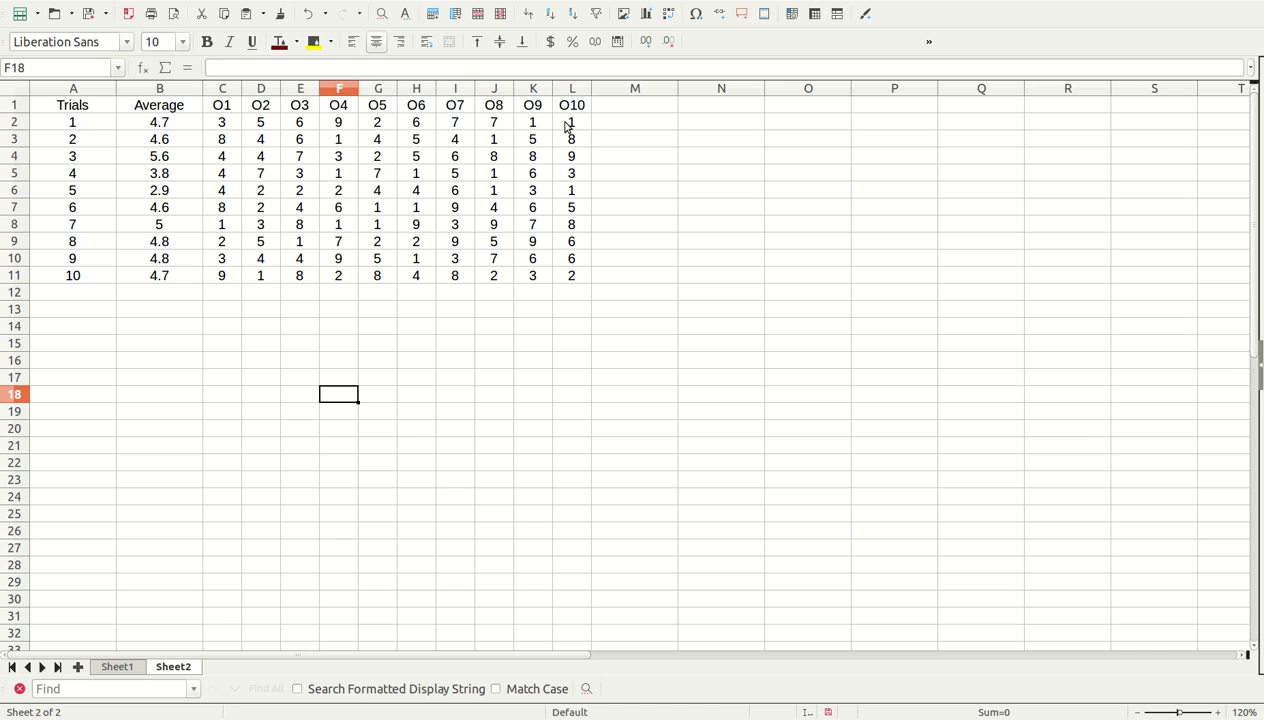
Check which observation range the average formula in B2 covers, leaving the formula as it is
click(175, 123)
double_click(175, 123)
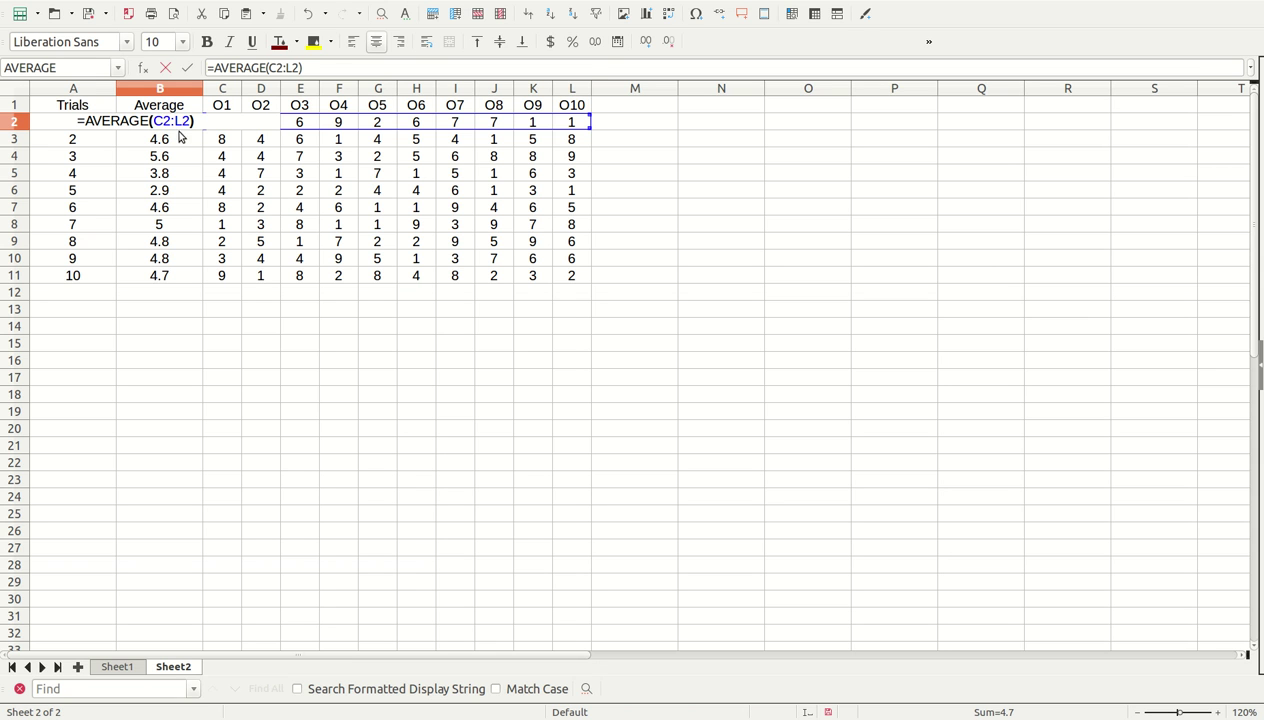
click(172, 127)
key(Return)
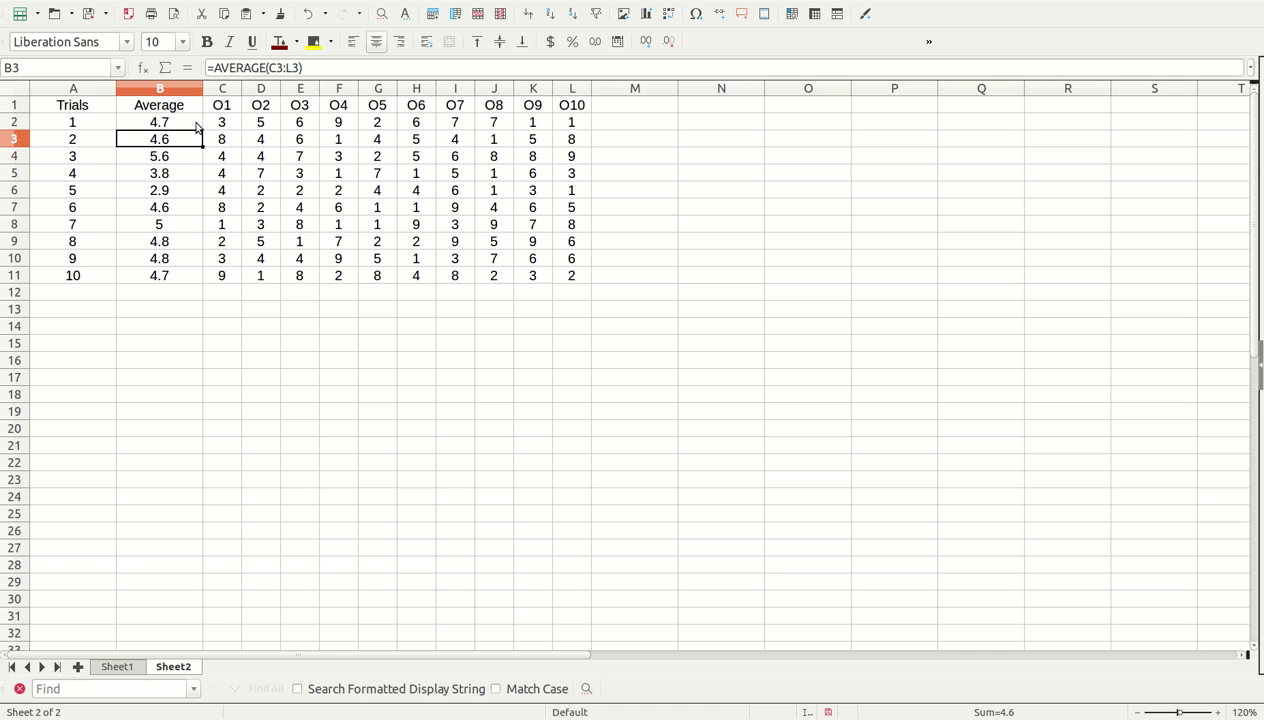
Extend the O10 column's header and random-number formulas into M1:M11 as an O11 column
click(577, 90)
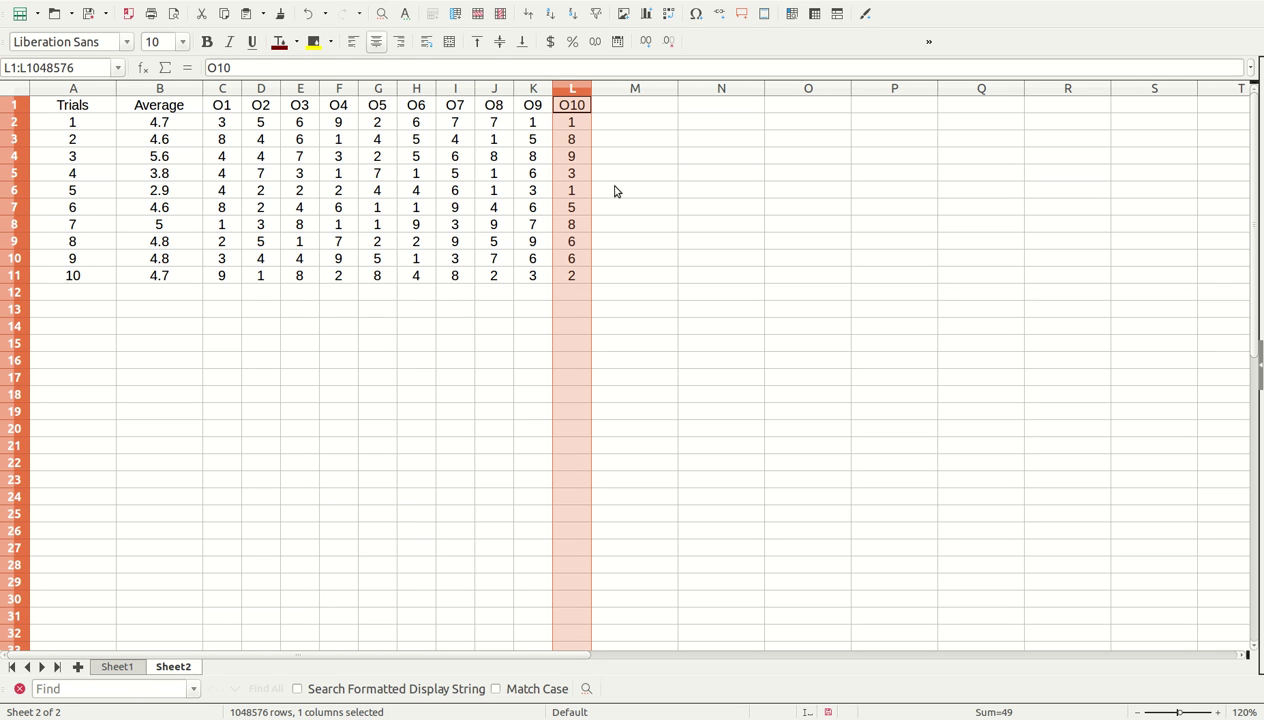
click(634, 108)
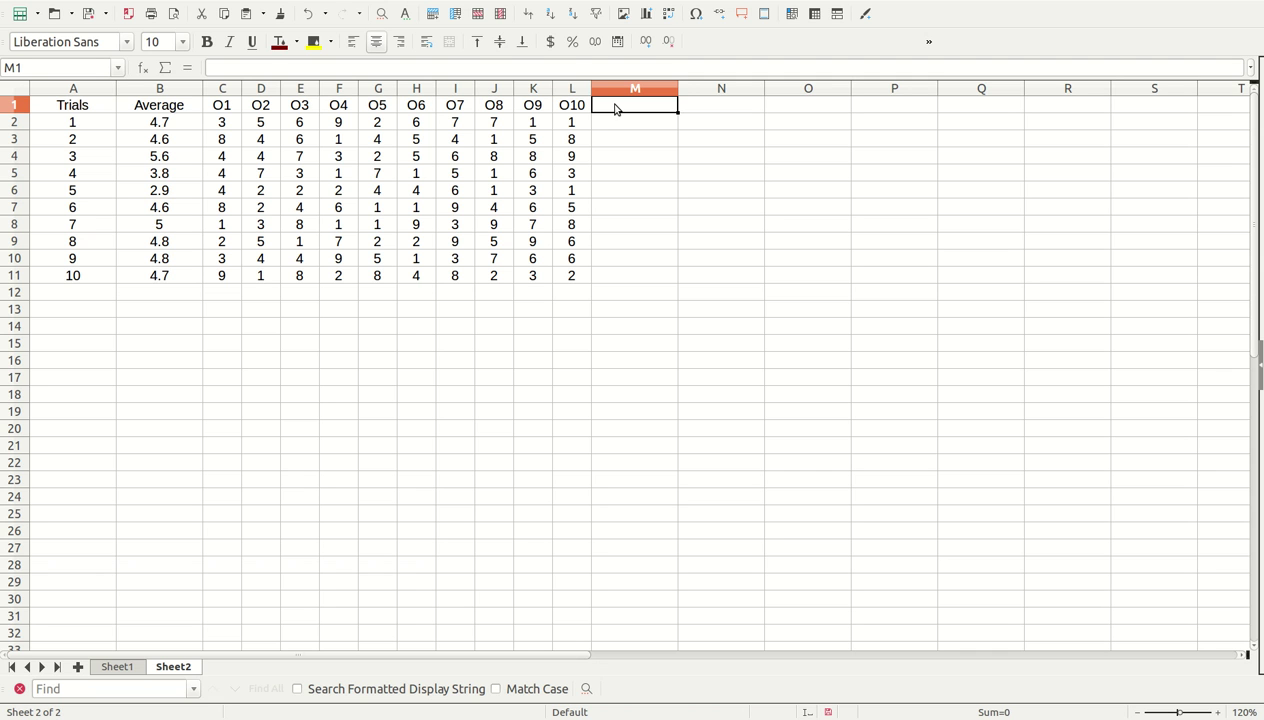
drag(571, 105, 649, 288)
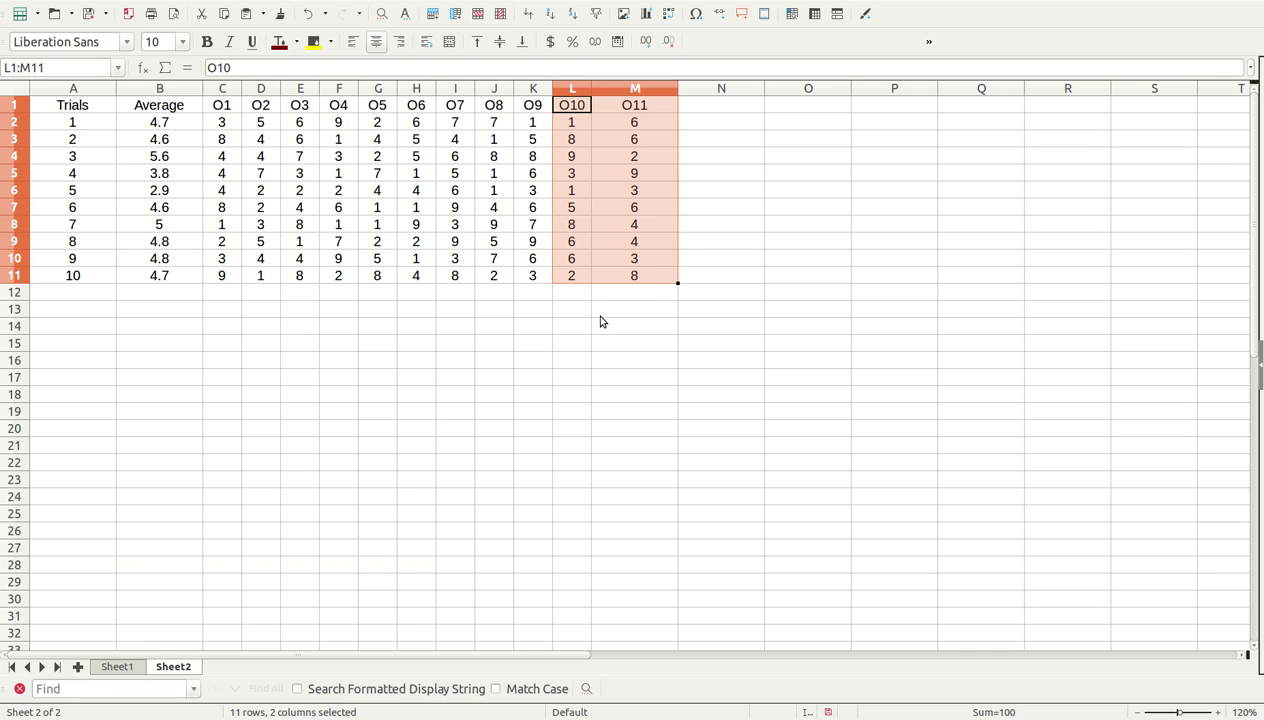
Check whether the average formula in B2 includes the O11 column, without editing the formula
click(628, 328)
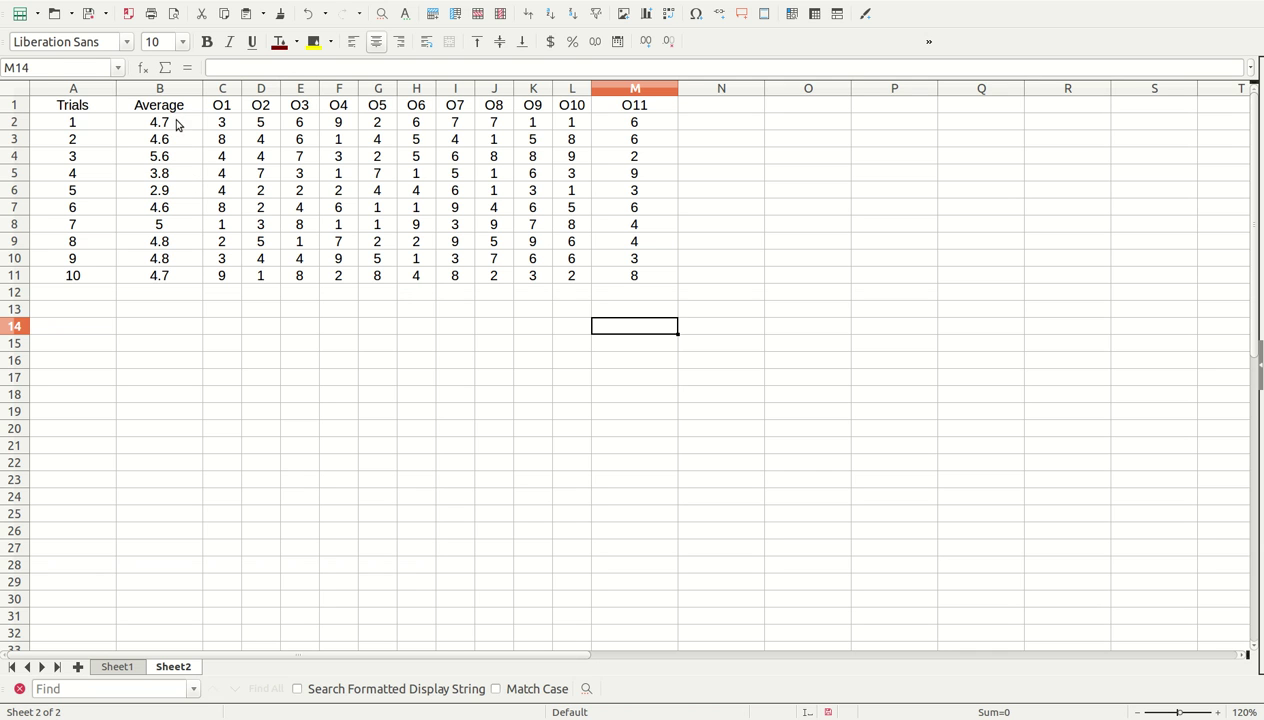
double_click(176, 124)
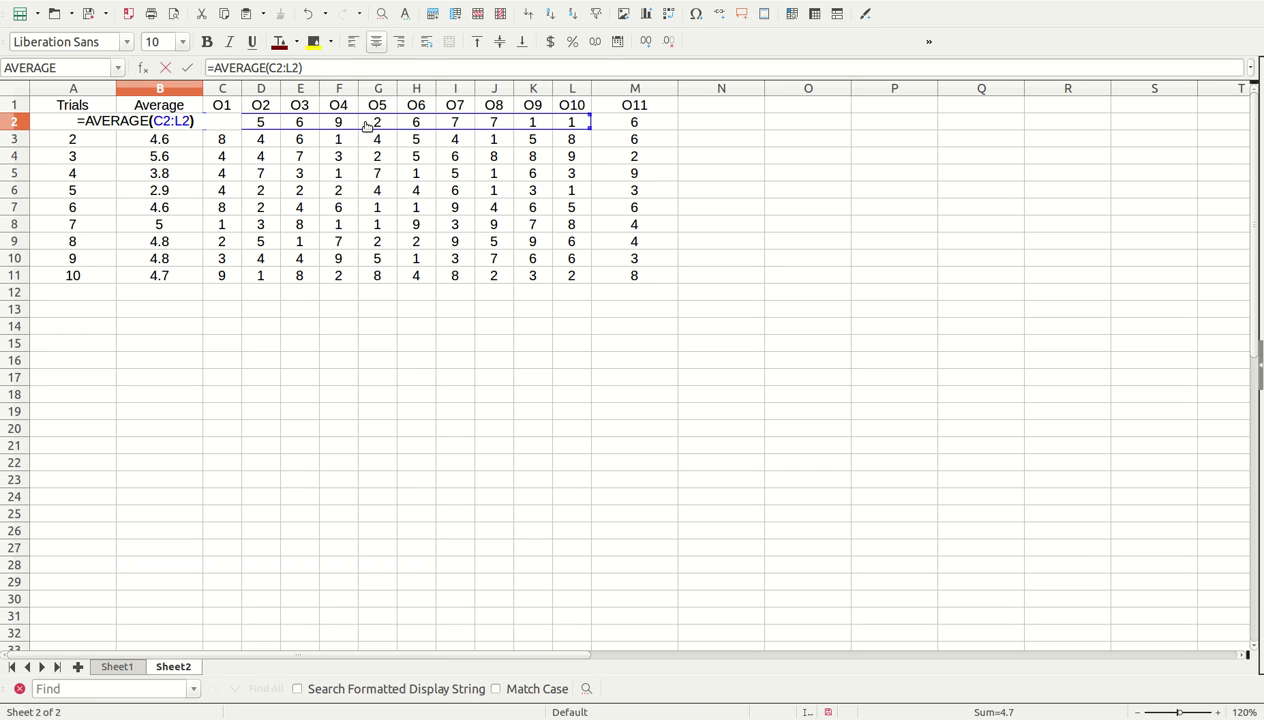
key(Return)
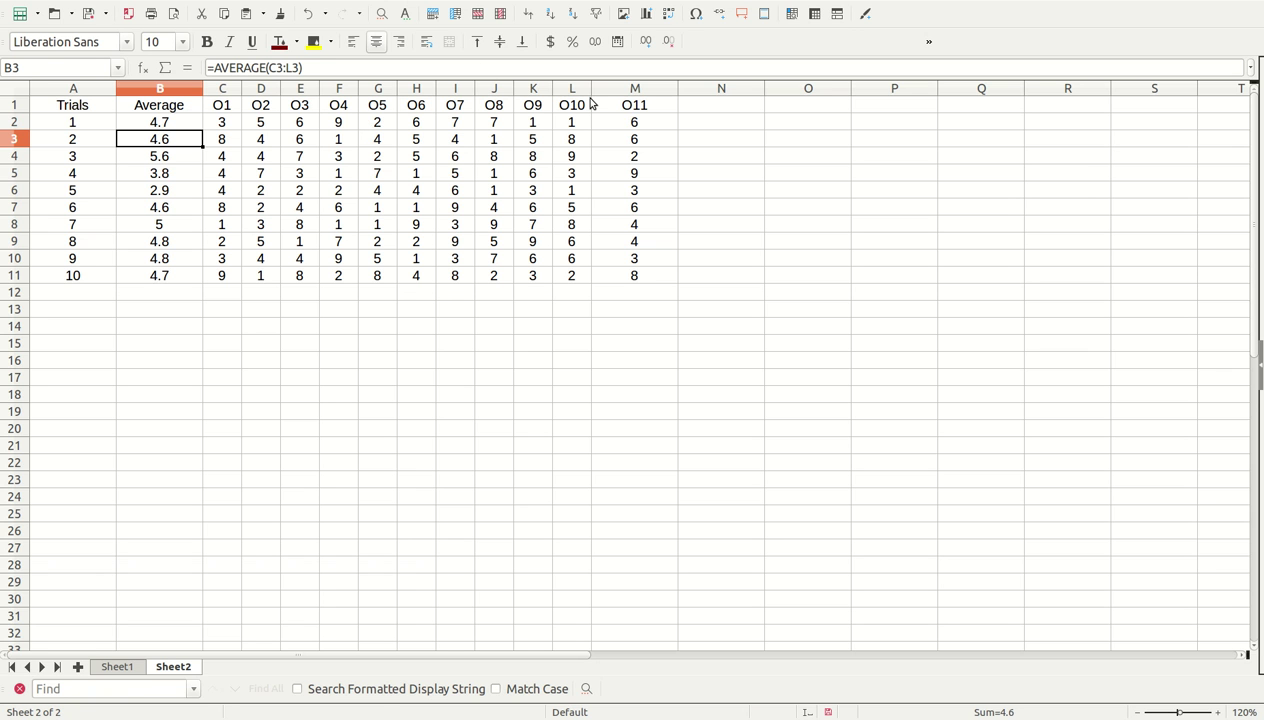
Cut the O11 column's contents out of column M
click(624, 90)
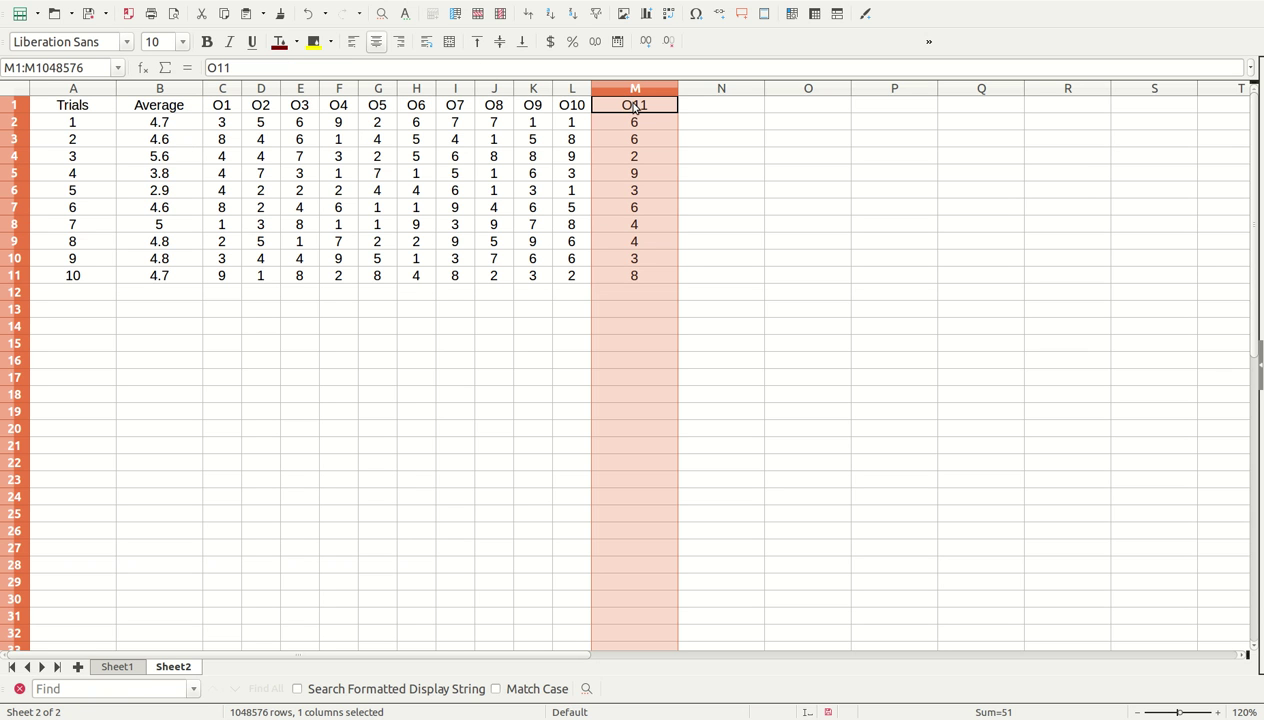
key(ctrl+x)
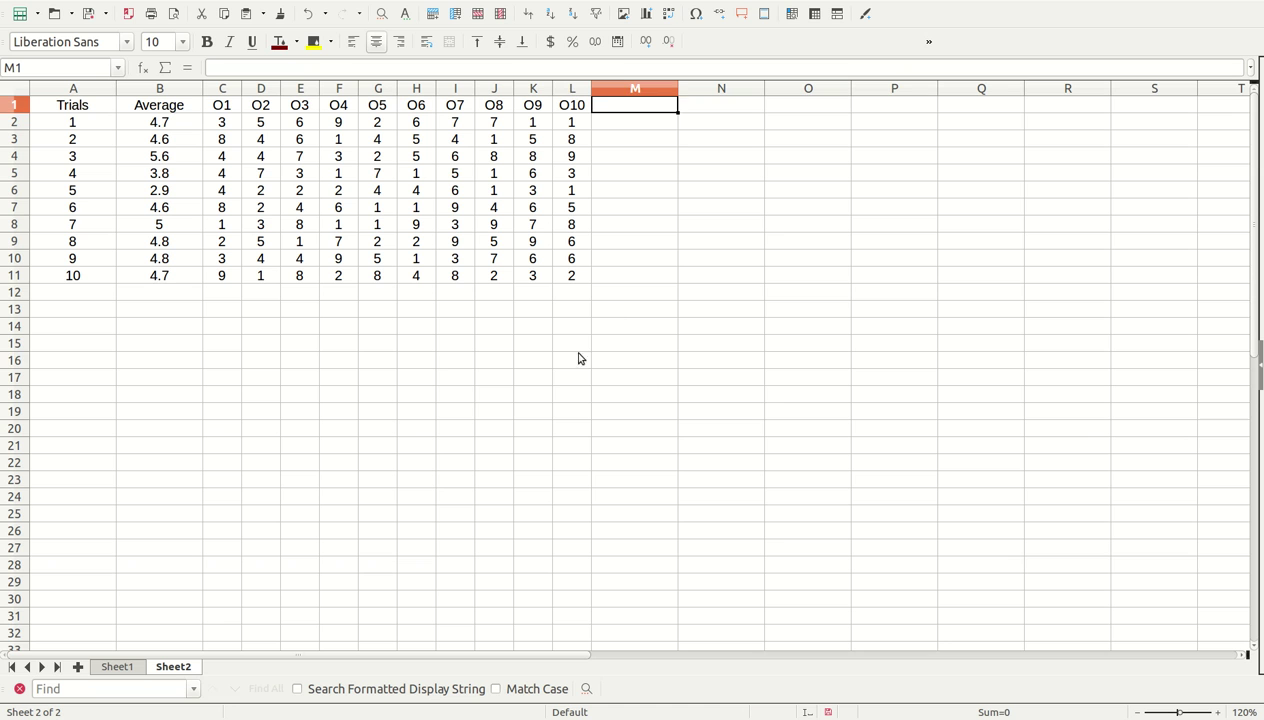
click(565, 362)
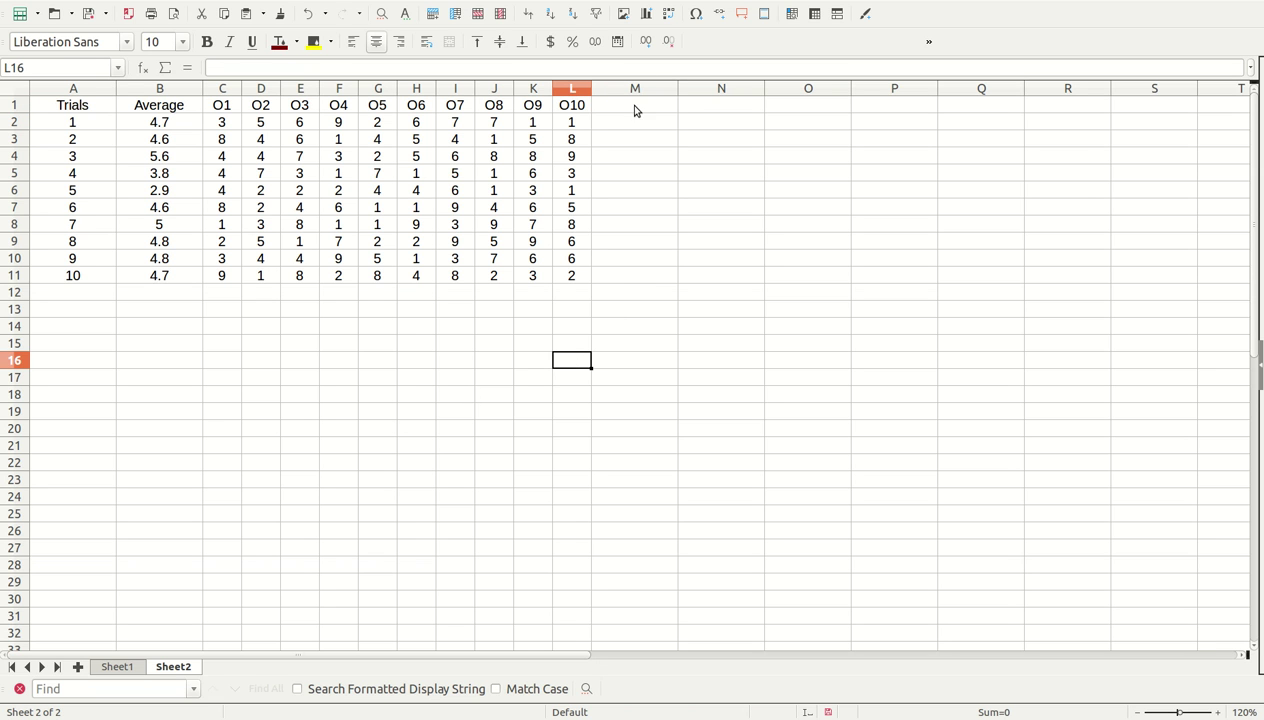
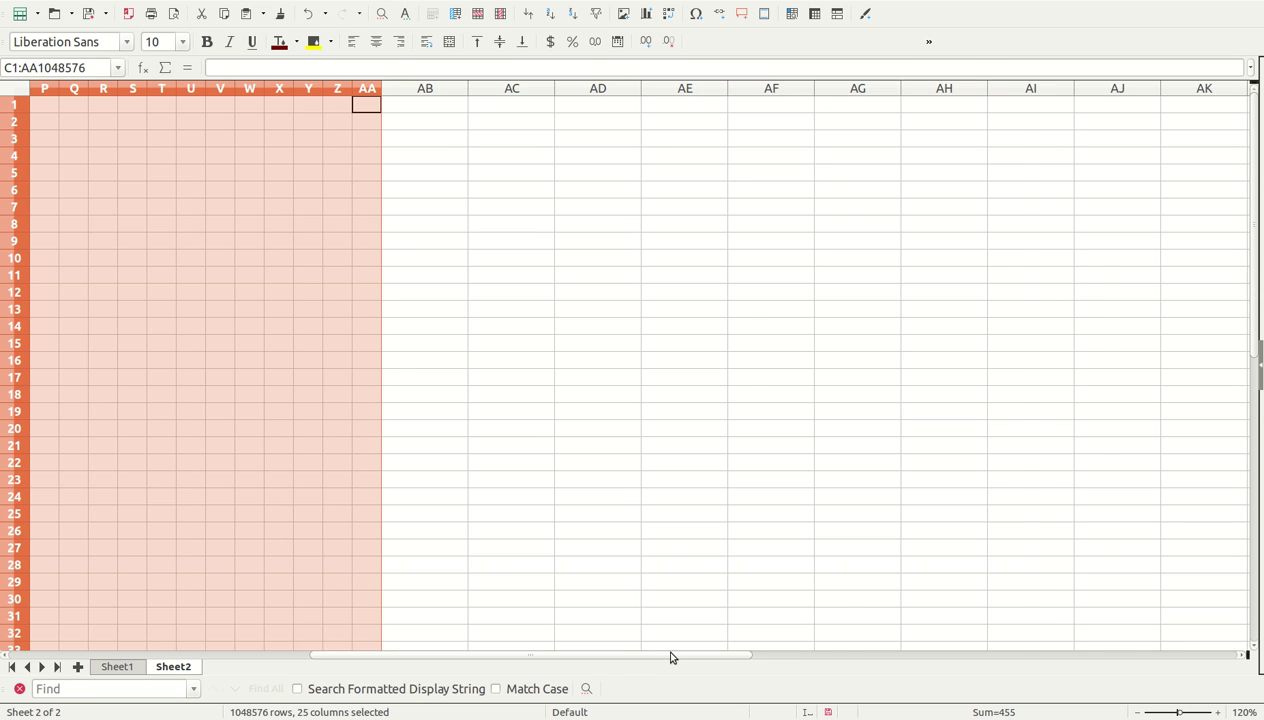
Return to the trial table at the start of the sheet and deselect columns C through AA
drag(671, 657, 270, 656)
click(280, 430)
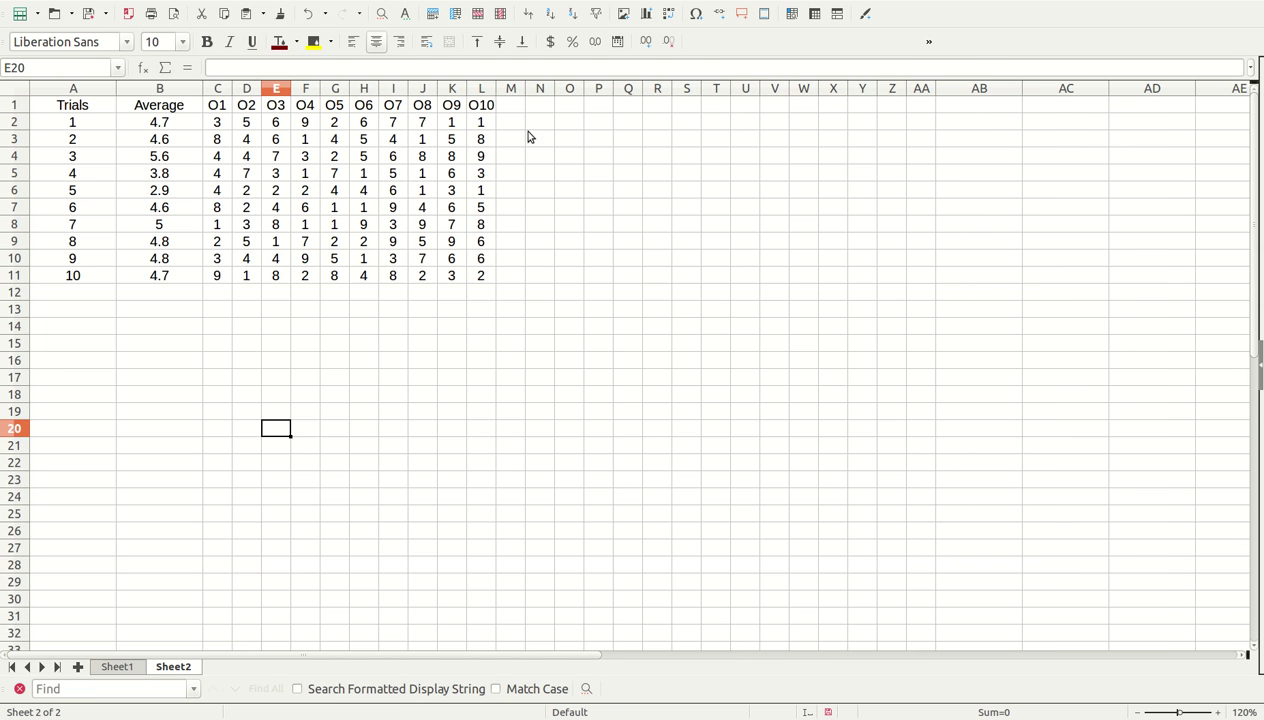
click(472, 106)
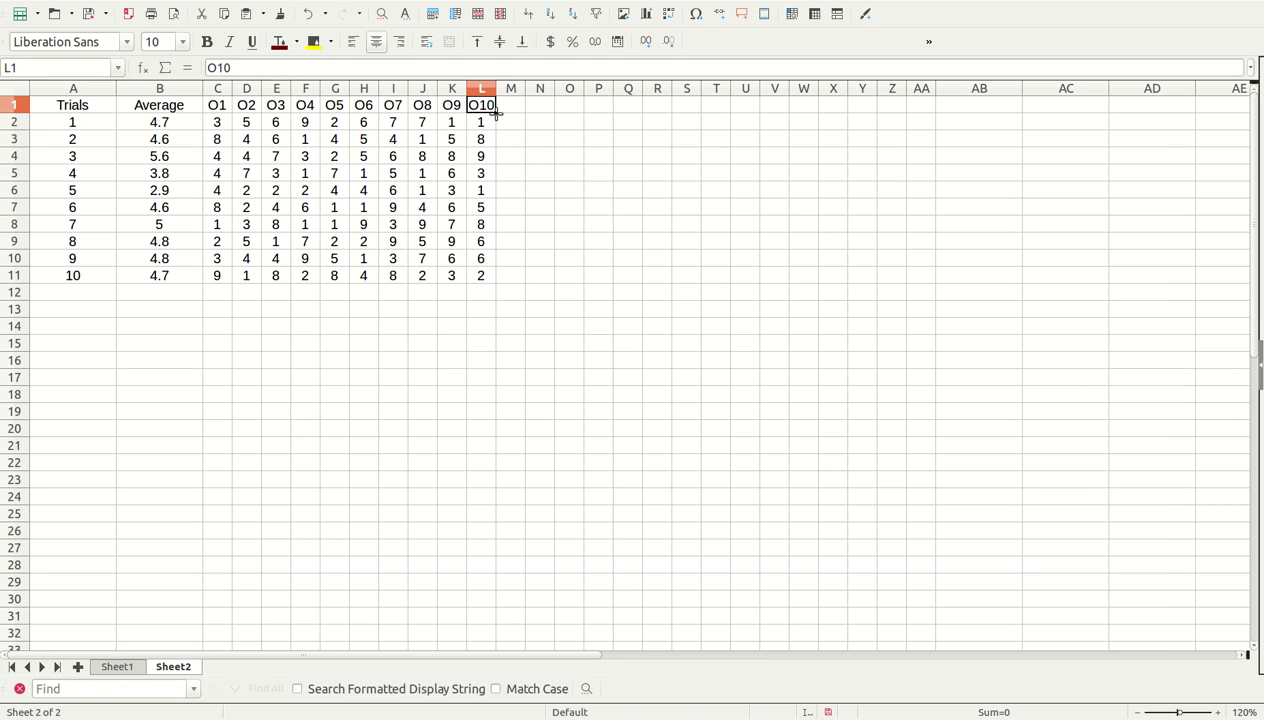
drag(497, 111, 845, 116)
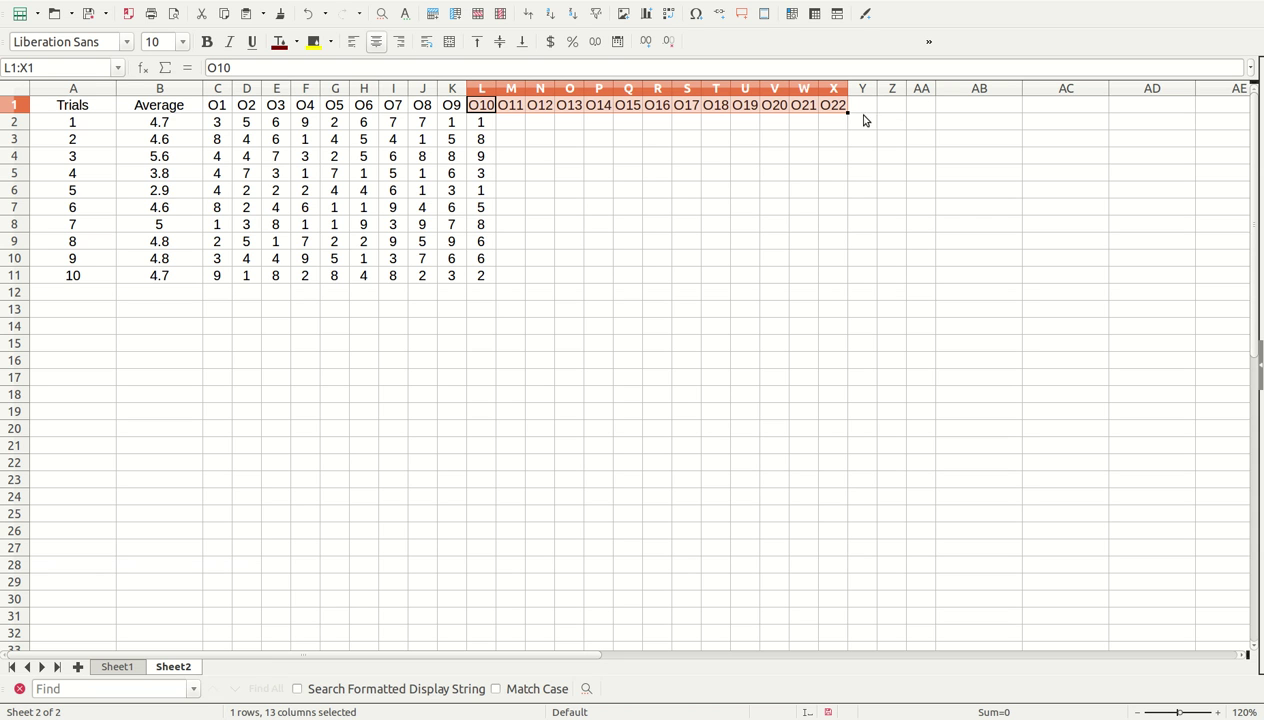
drag(848, 114, 497, 128)
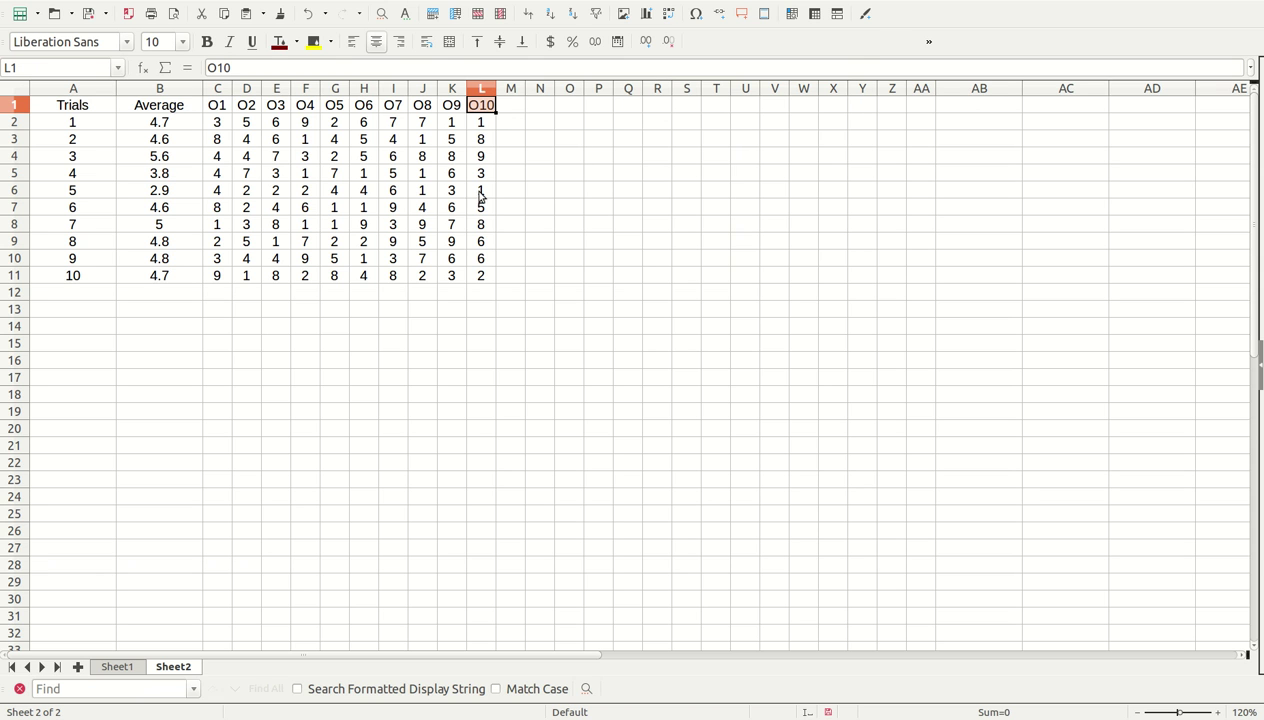
click(414, 242)
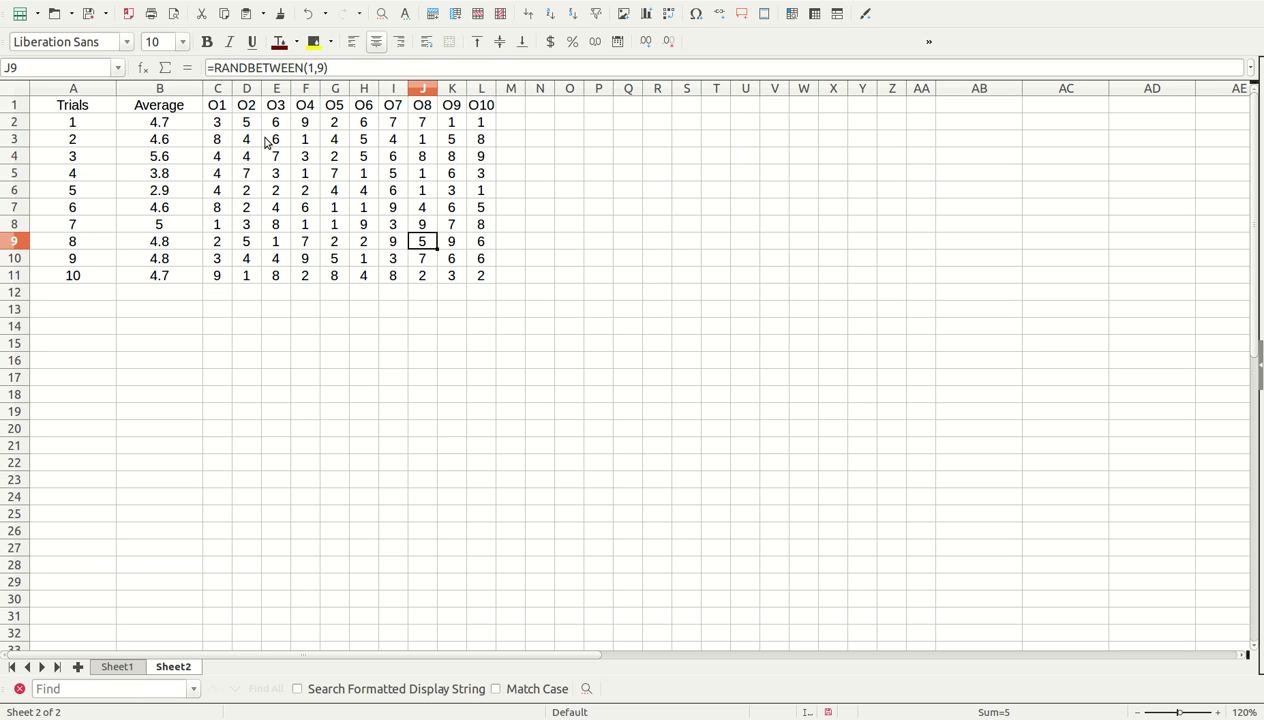
Insert nine blank columns between the O9 and O10 columns
click(248, 89)
drag(250, 90, 474, 91)
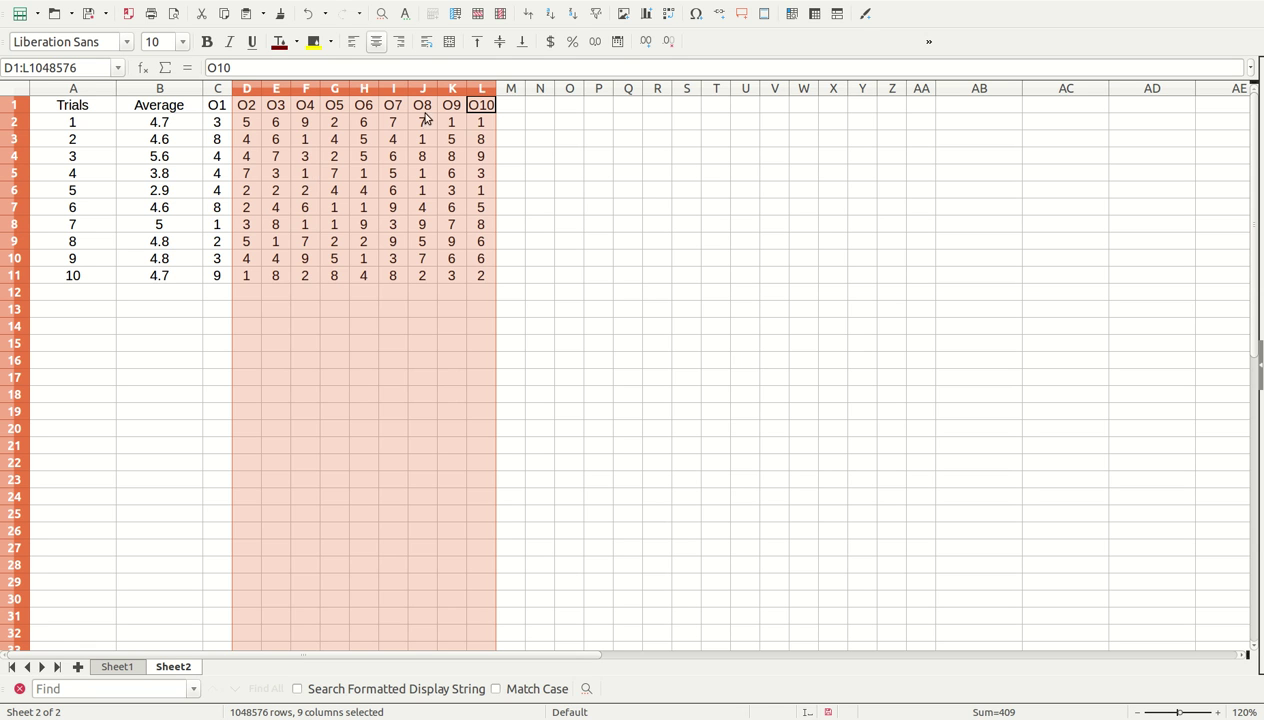
click(451, 94)
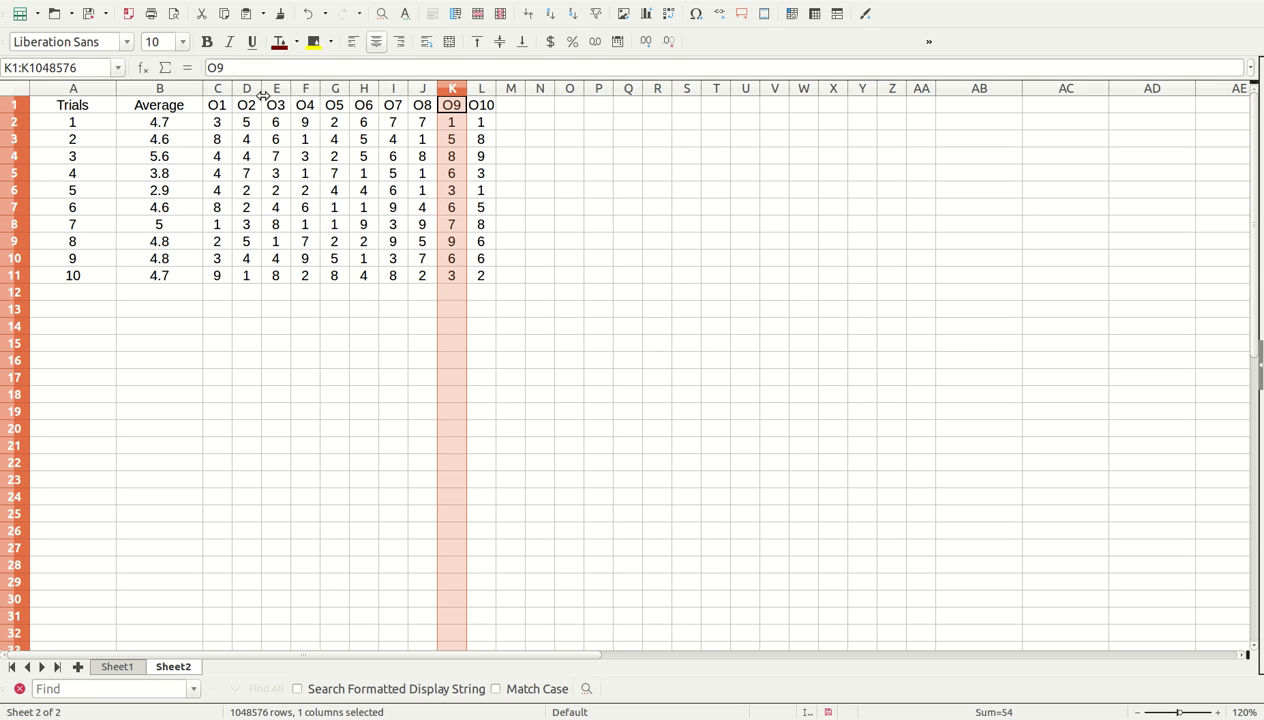
click(220, 93)
drag(218, 93, 462, 93)
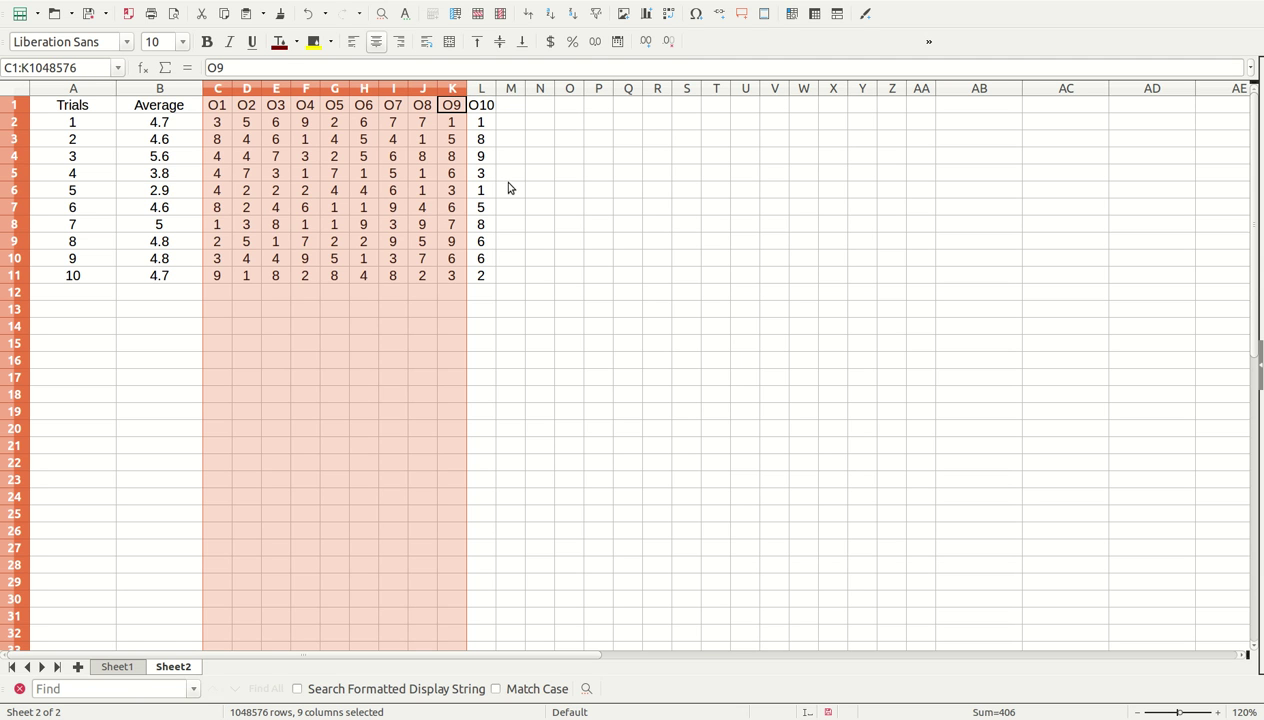
key(ctrl+y)
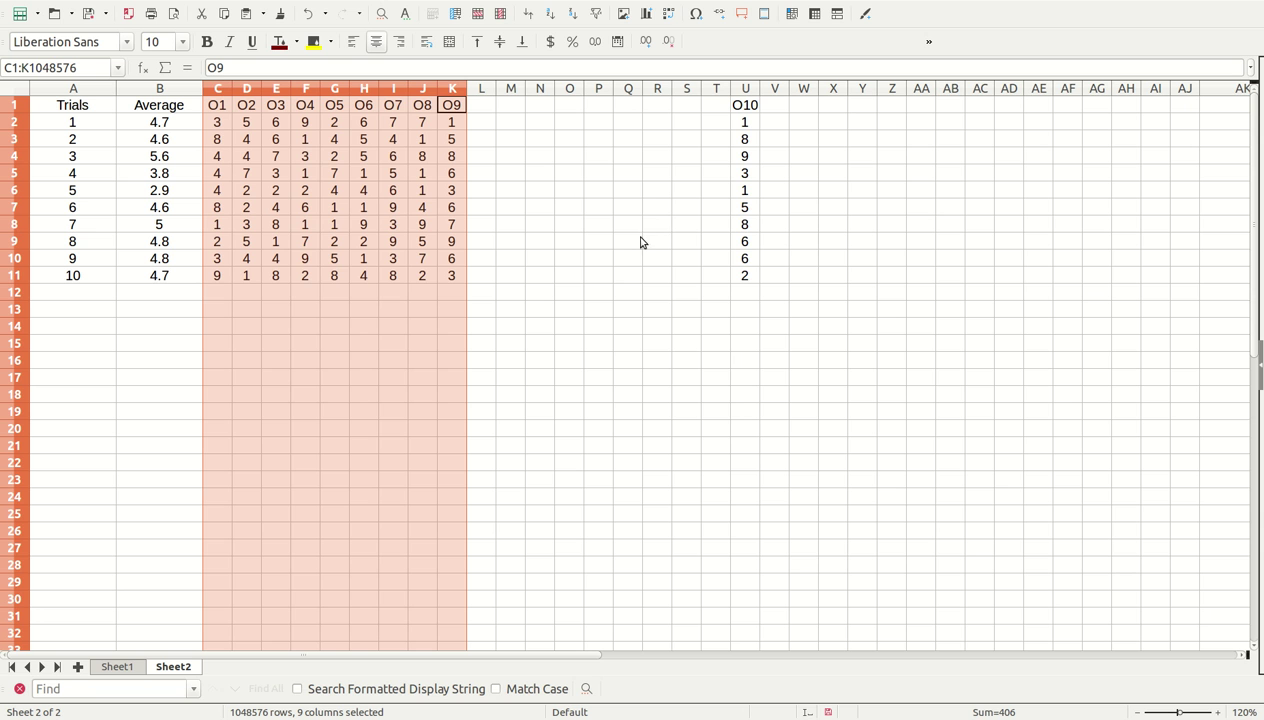
Extend the observation headers from K1 through U1 as O9 to O19 and fill column K's random-number formulas across K2:T11
click(456, 112)
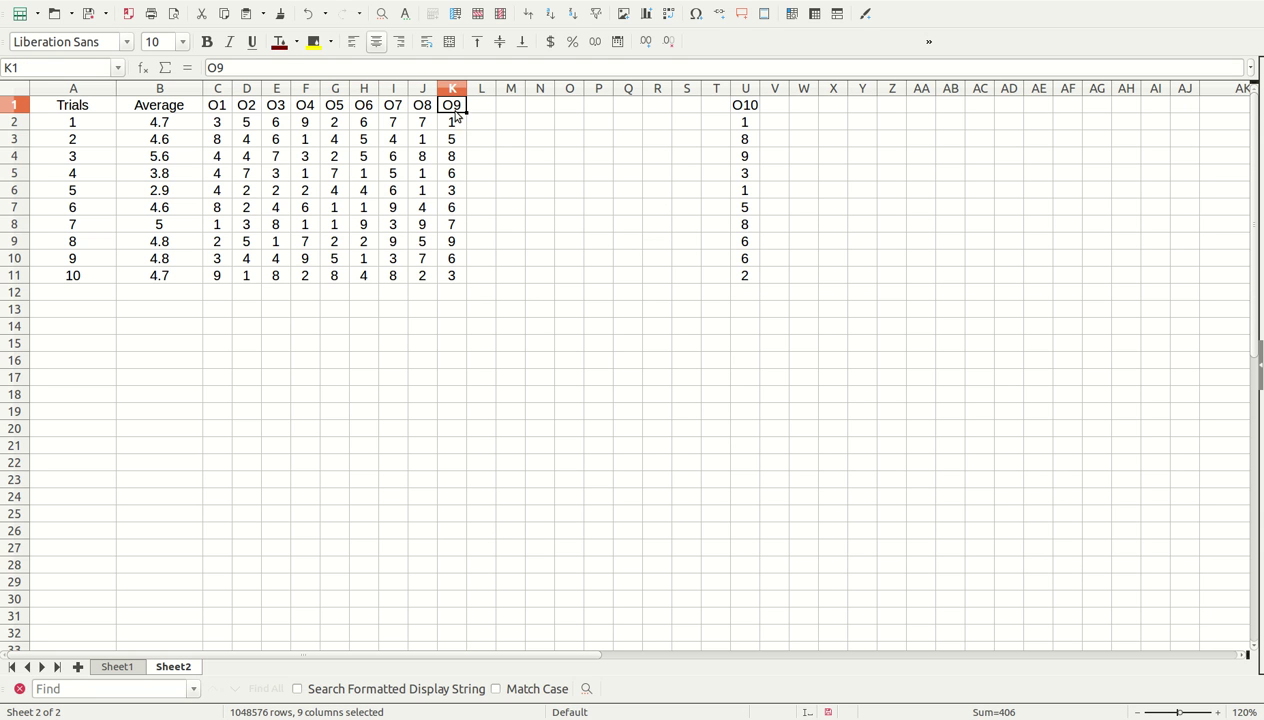
drag(466, 112, 754, 112)
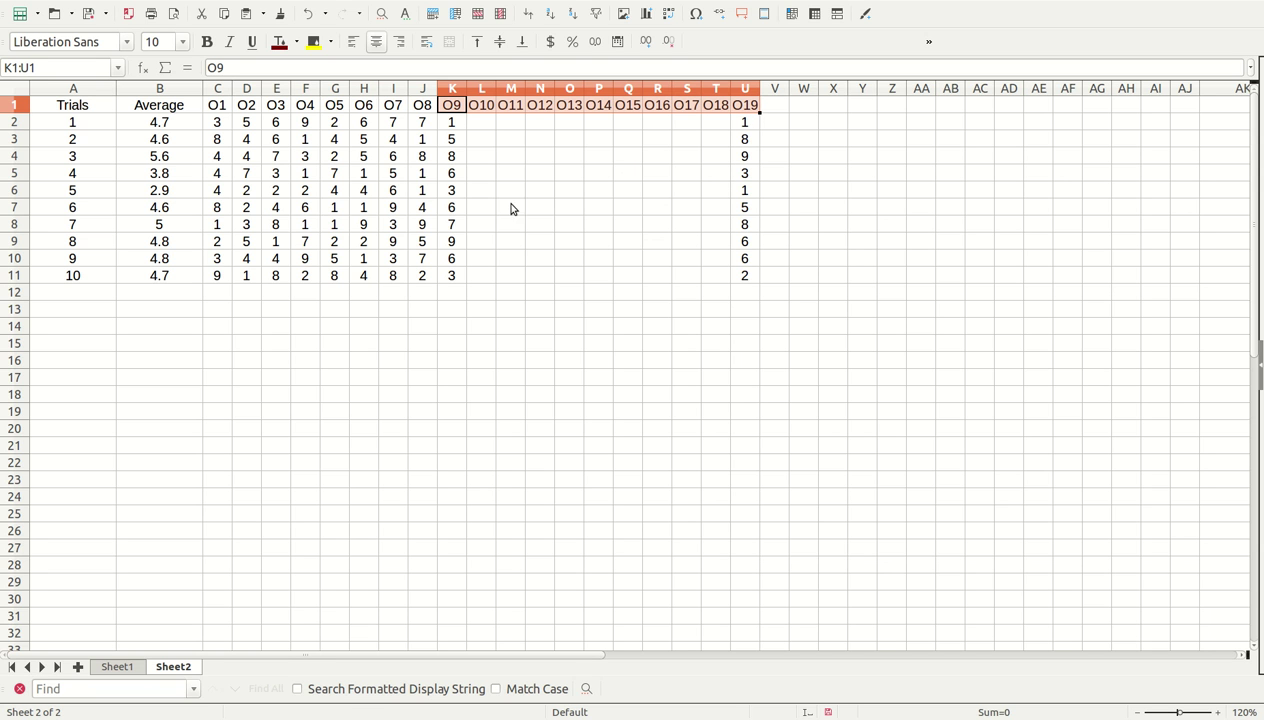
click(459, 123)
drag(461, 123, 720, 260)
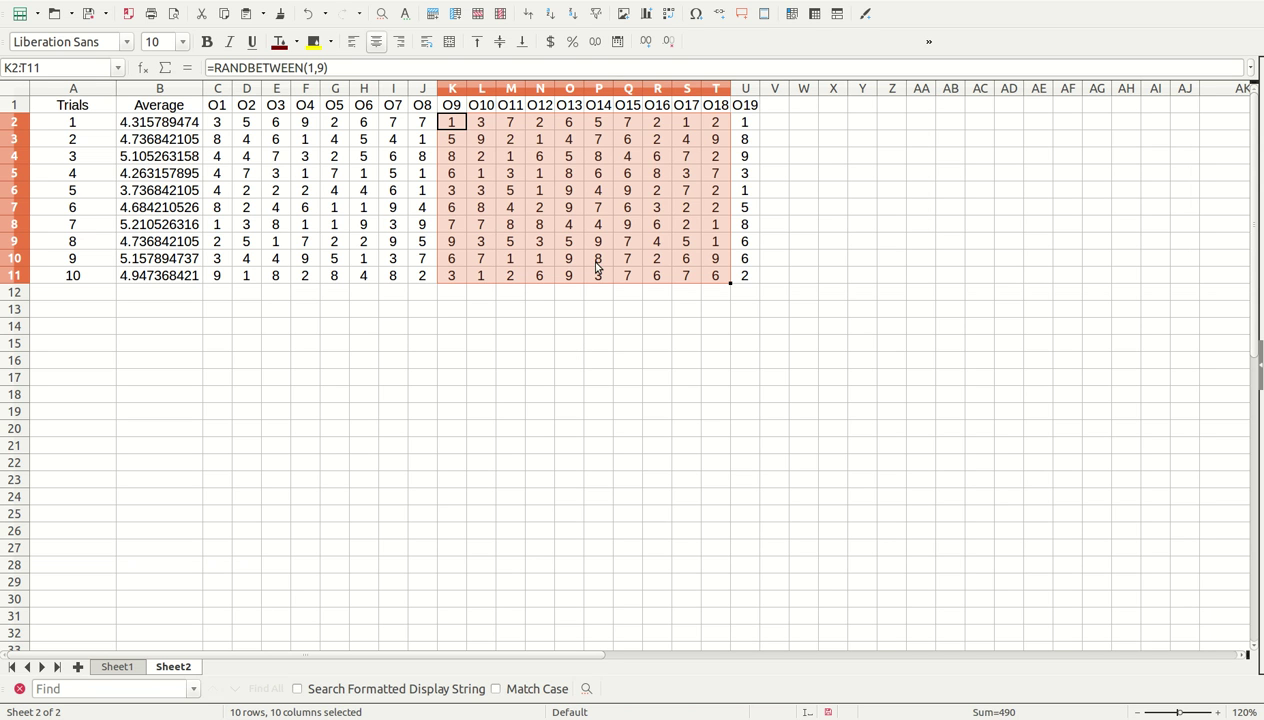
Insert six blank columns between the O18 and O19 columns
click(716, 121)
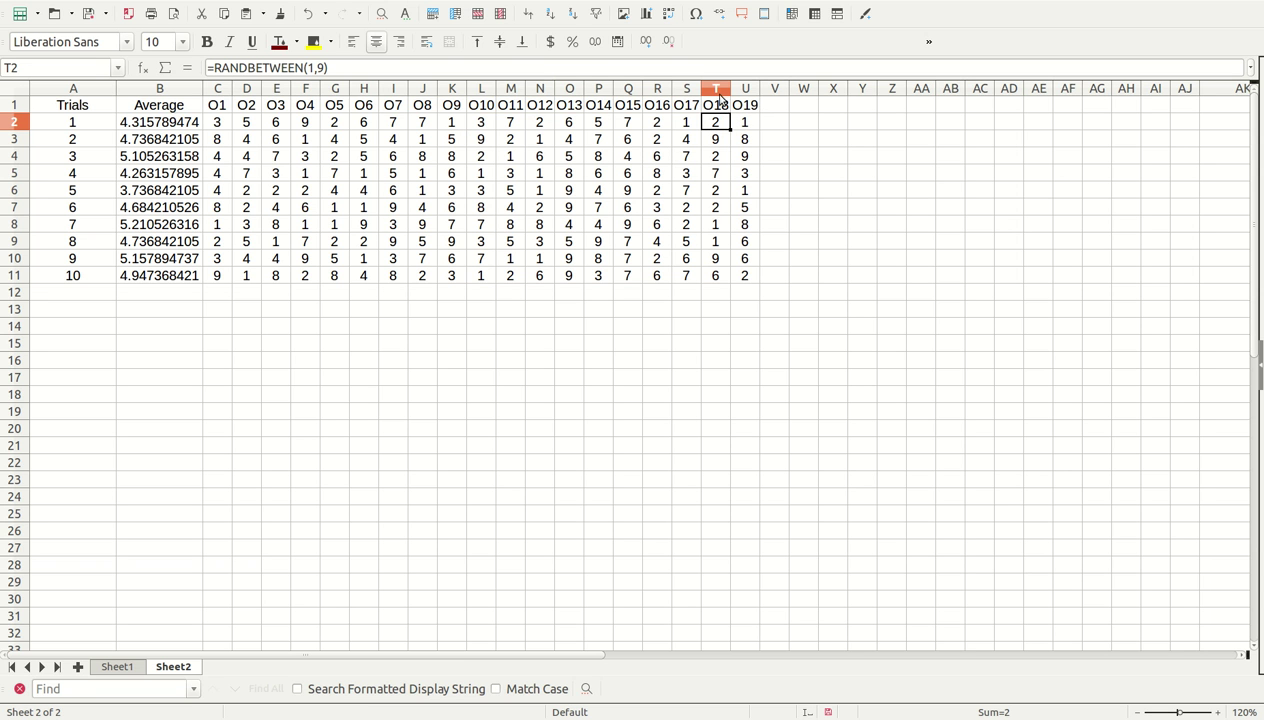
drag(710, 90, 571, 93)
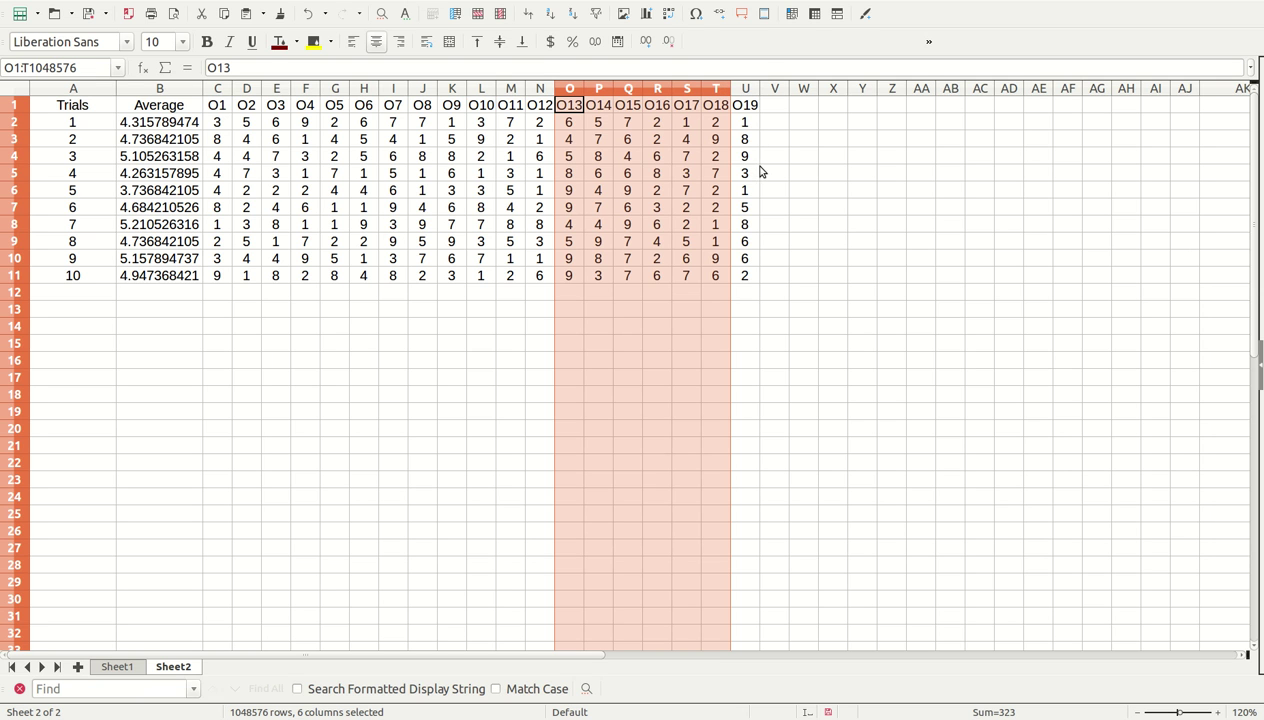
key(ctrl+plus)
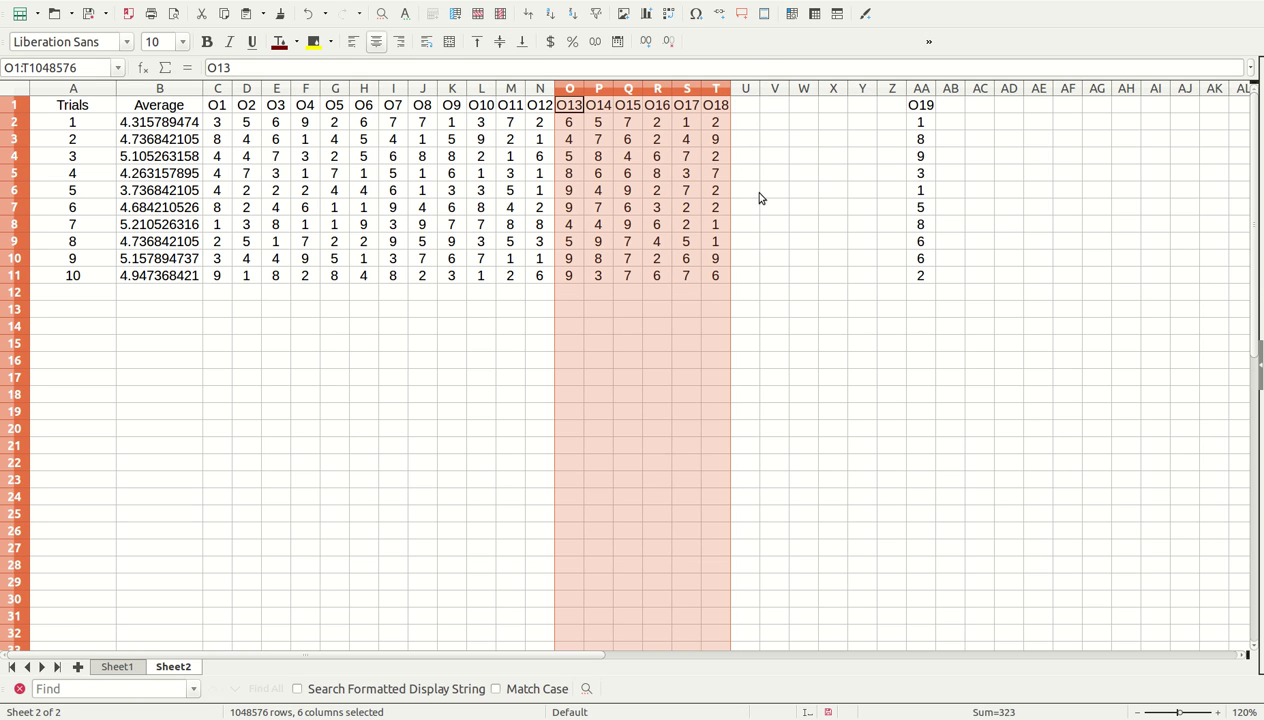
Extend the O18 header and random-number formulas across to column Z as O24, and renumber the header in AA1 as O25
click(716, 108)
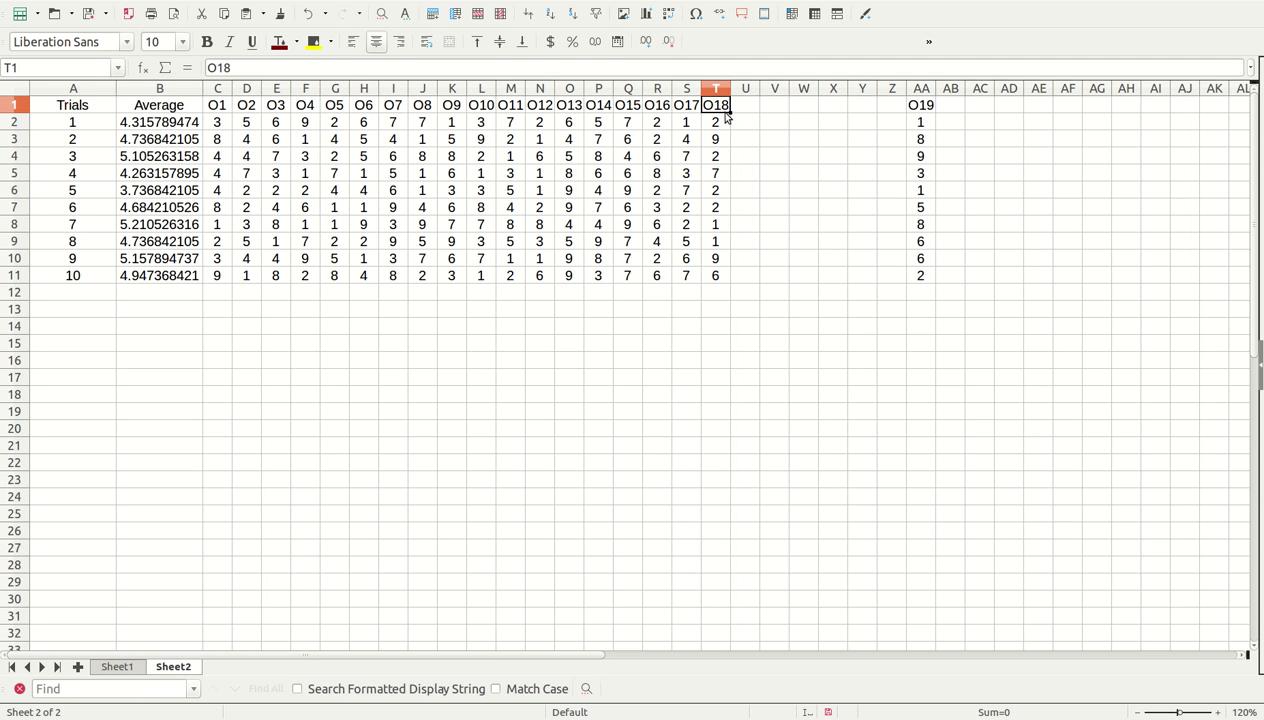
drag(720, 108, 897, 276)
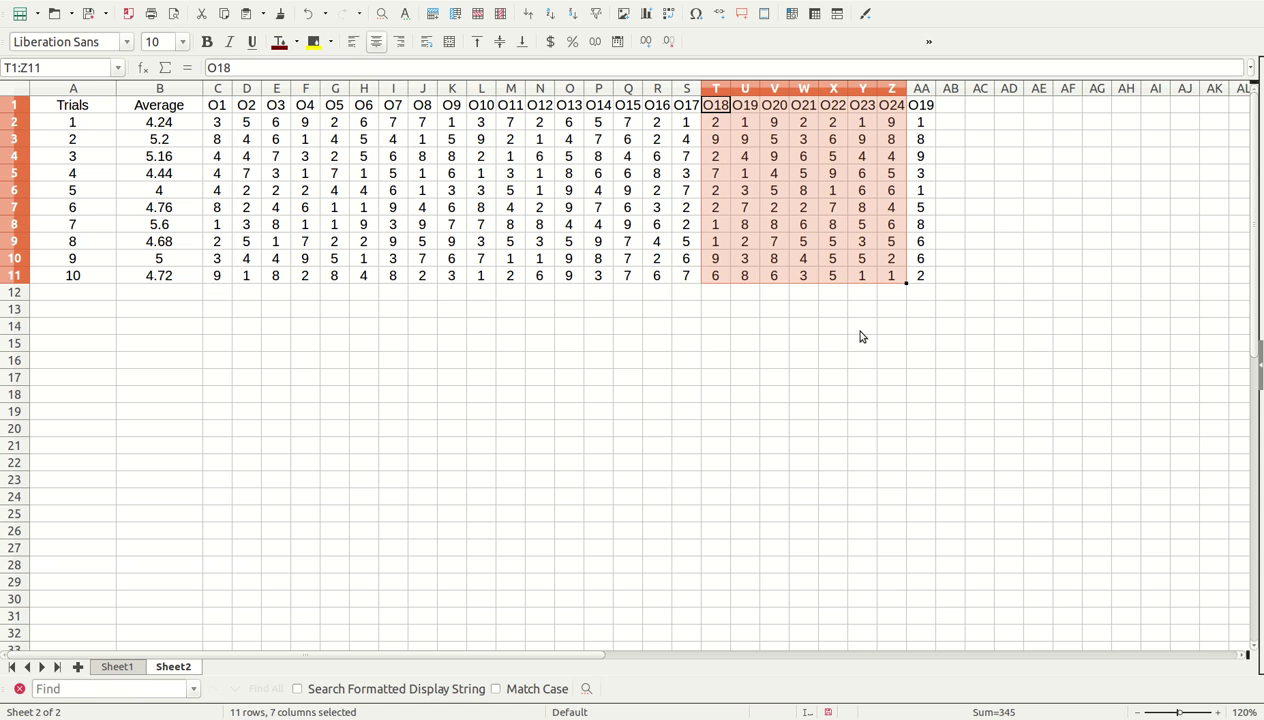
click(891, 107)
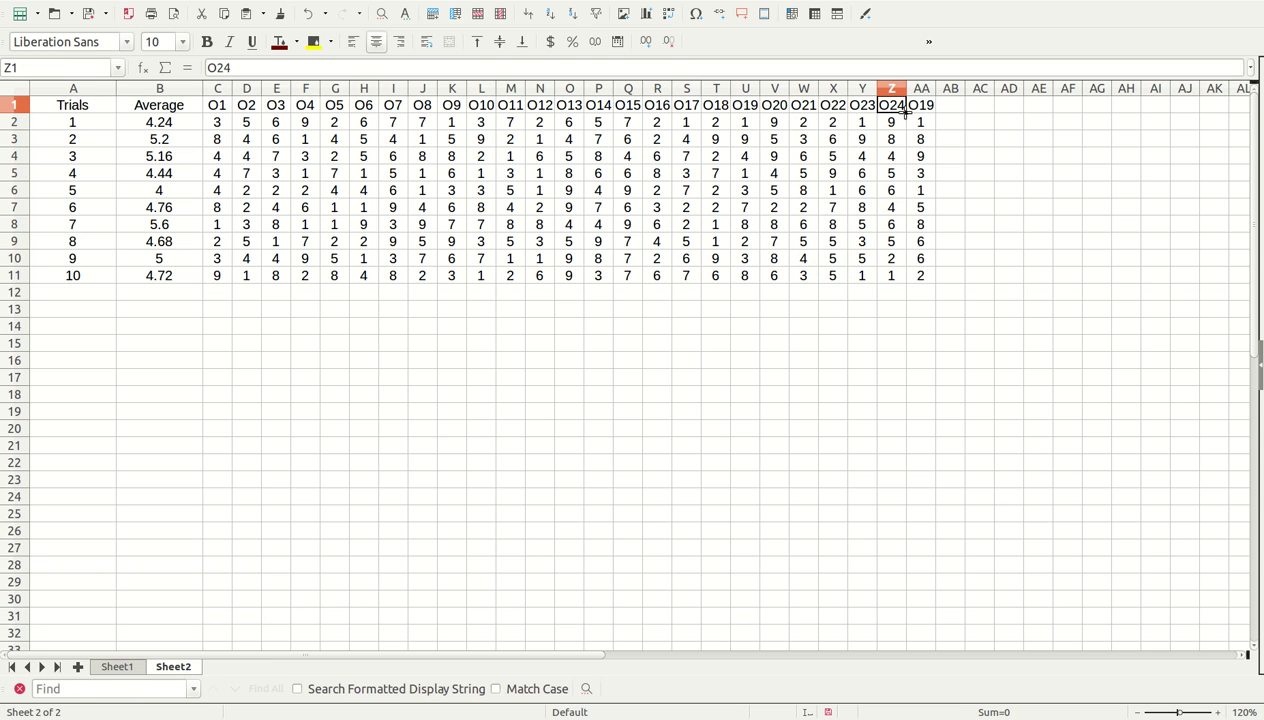
drag(891, 107, 930, 112)
click(950, 173)
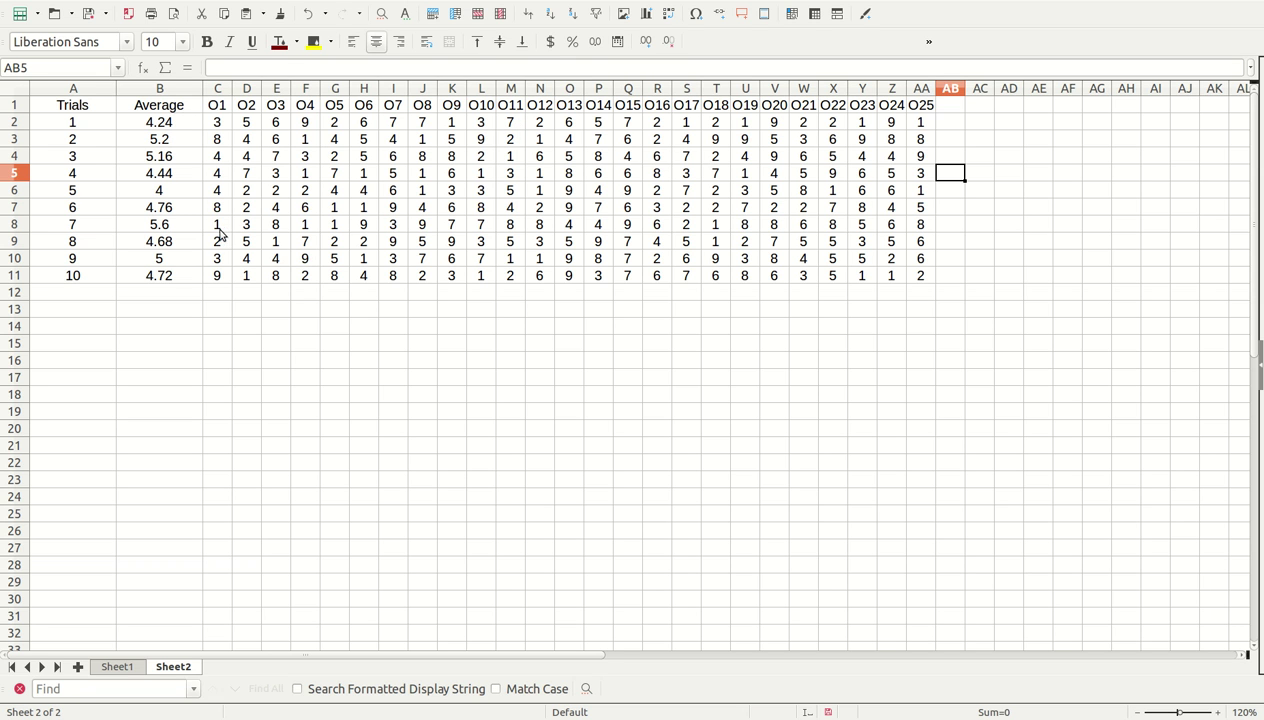
Re-enter the average formula in B2 as =average(D2:AA2)
click(172, 124)
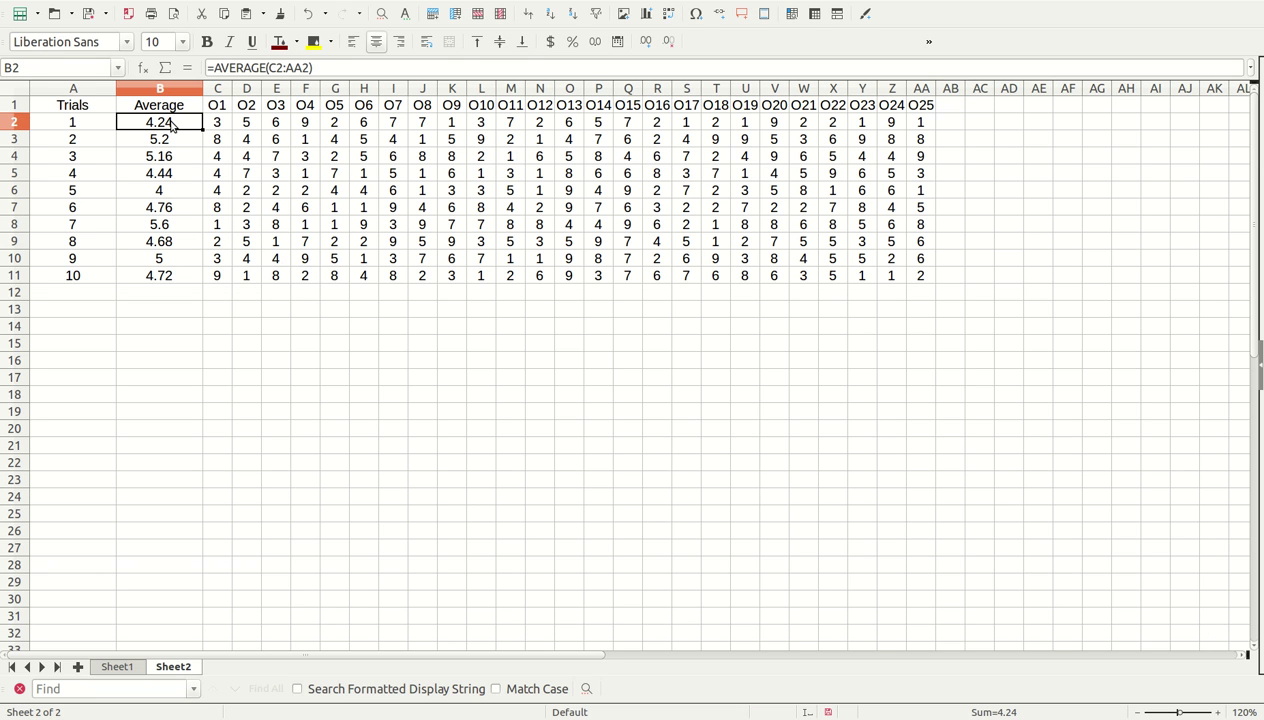
text(=average)
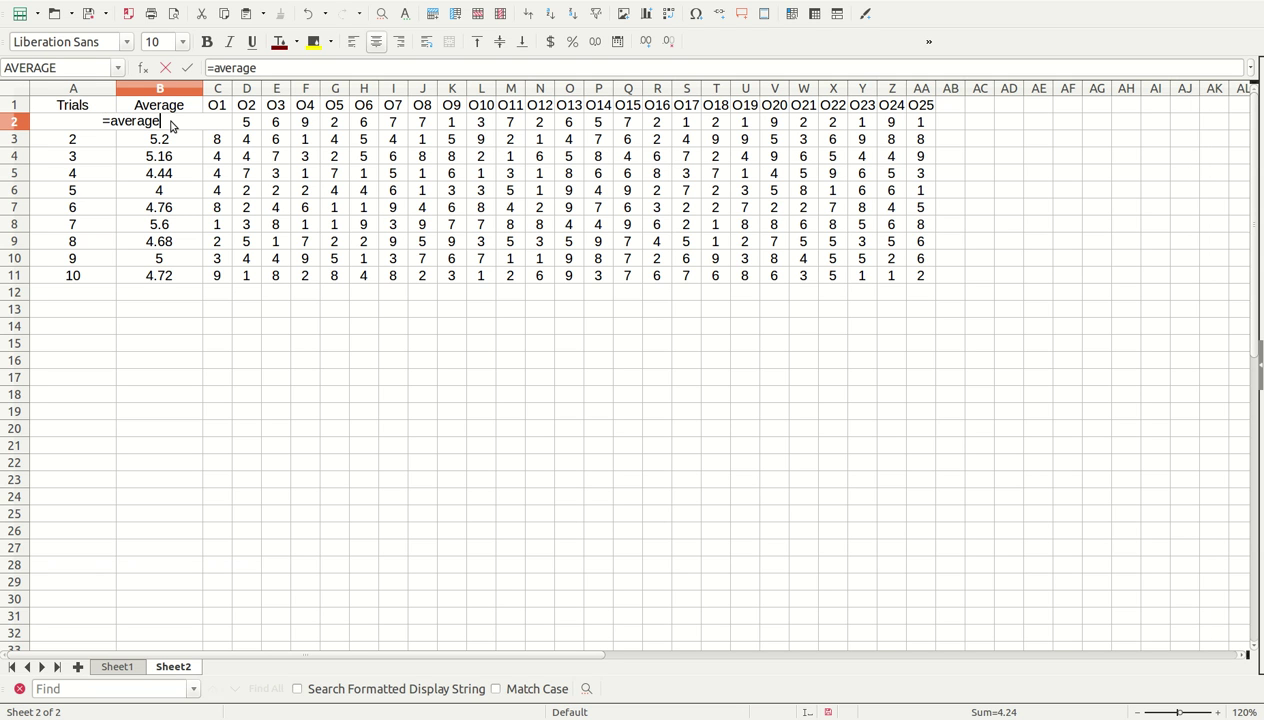
text(()
drag(922, 124, 222, 116)
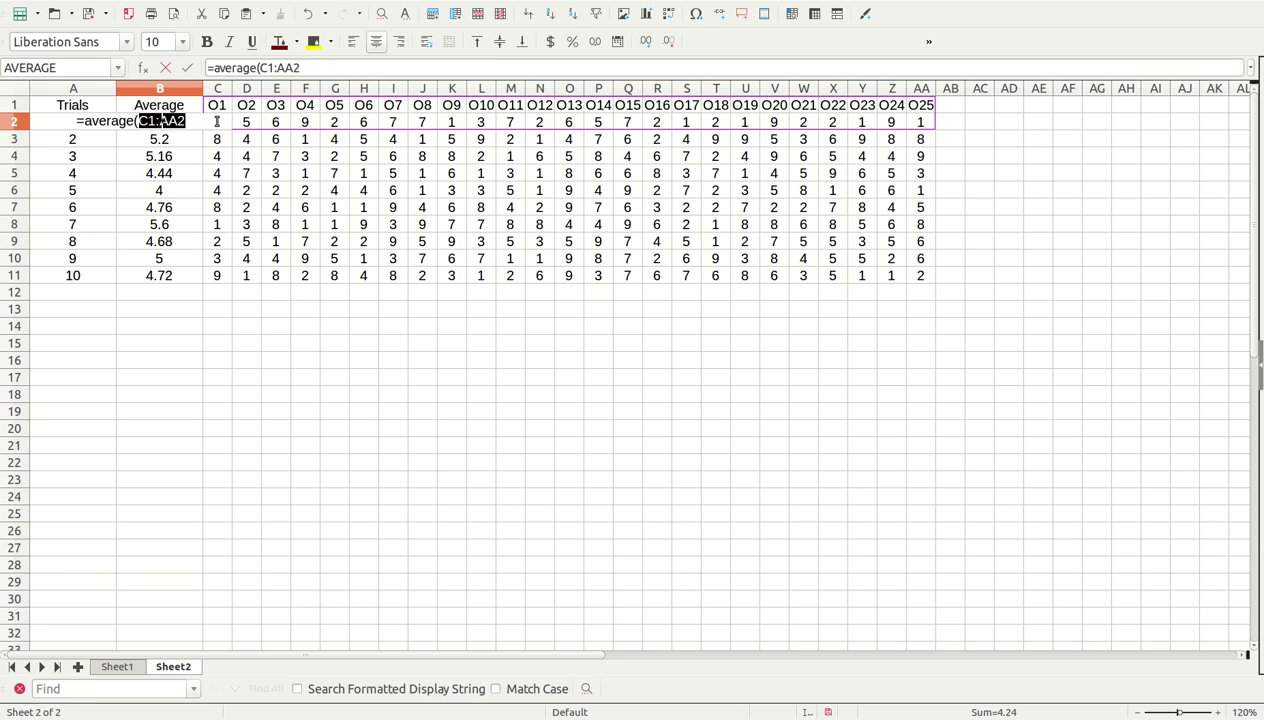
drag(229, 122, 242, 126)
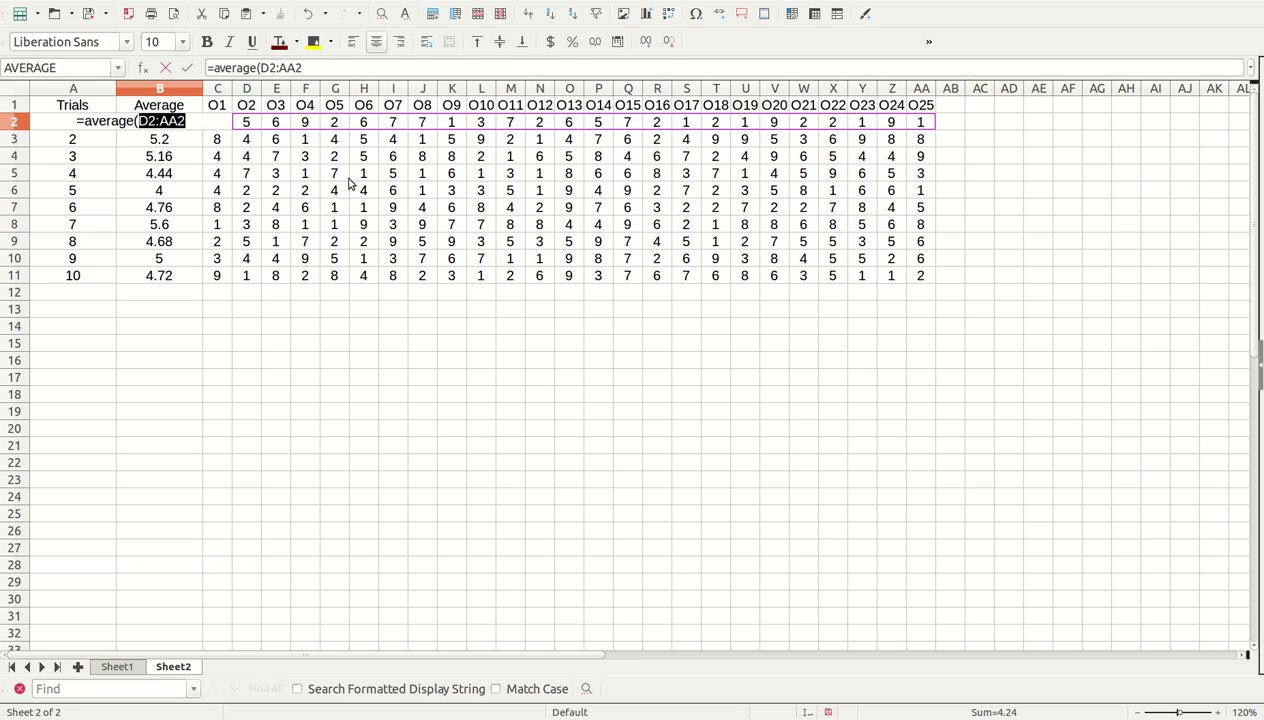
text())
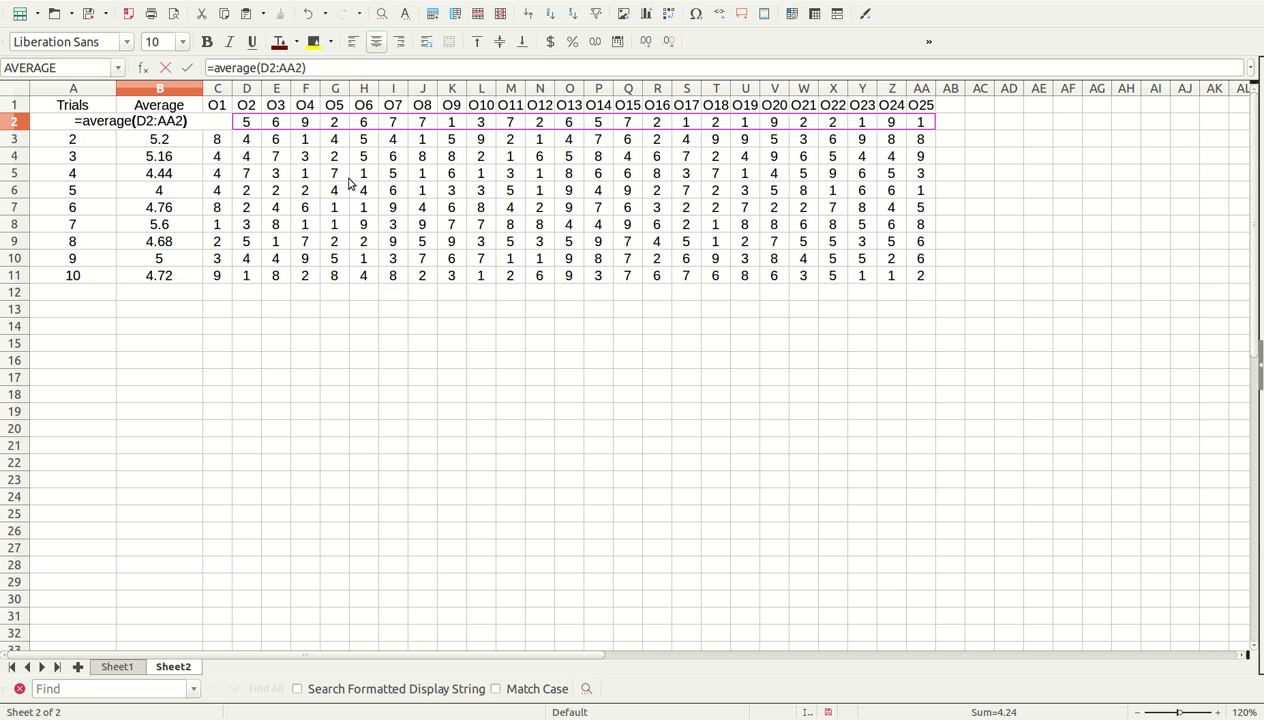
key(Return)
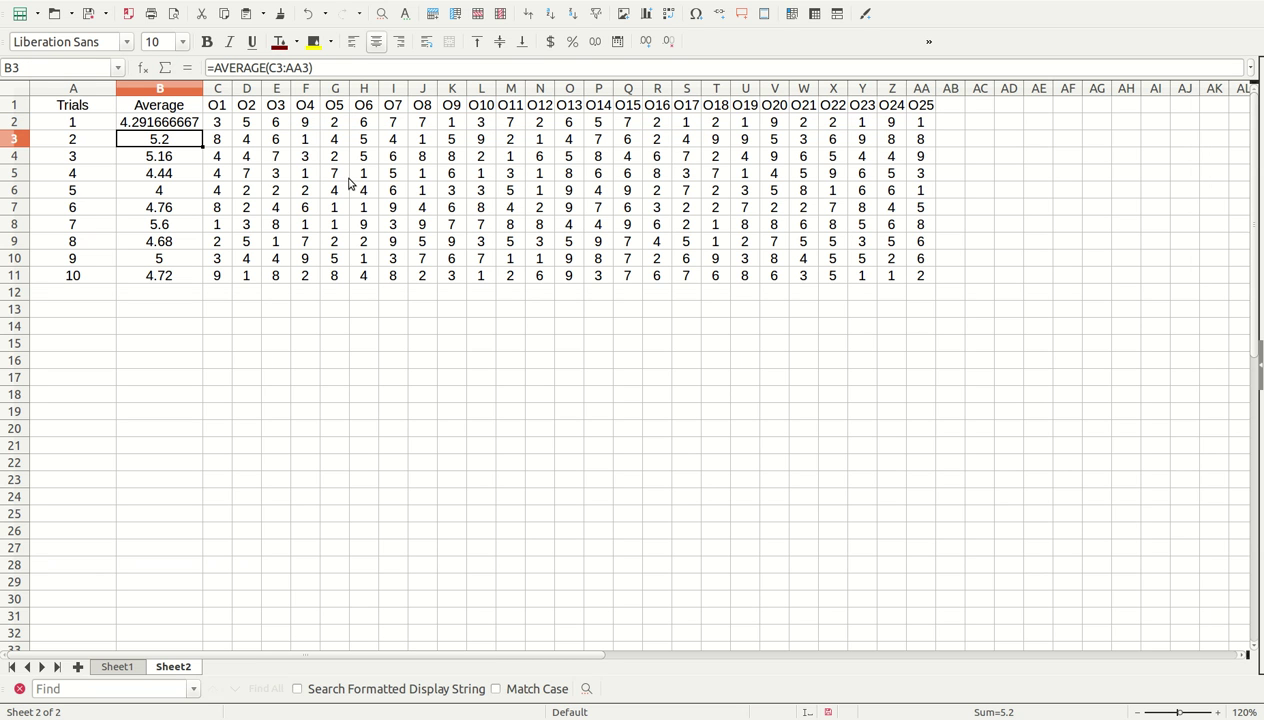
Widen the Average column and change the range in B2's formula to C2:AA2
drag(201, 87, 248, 87)
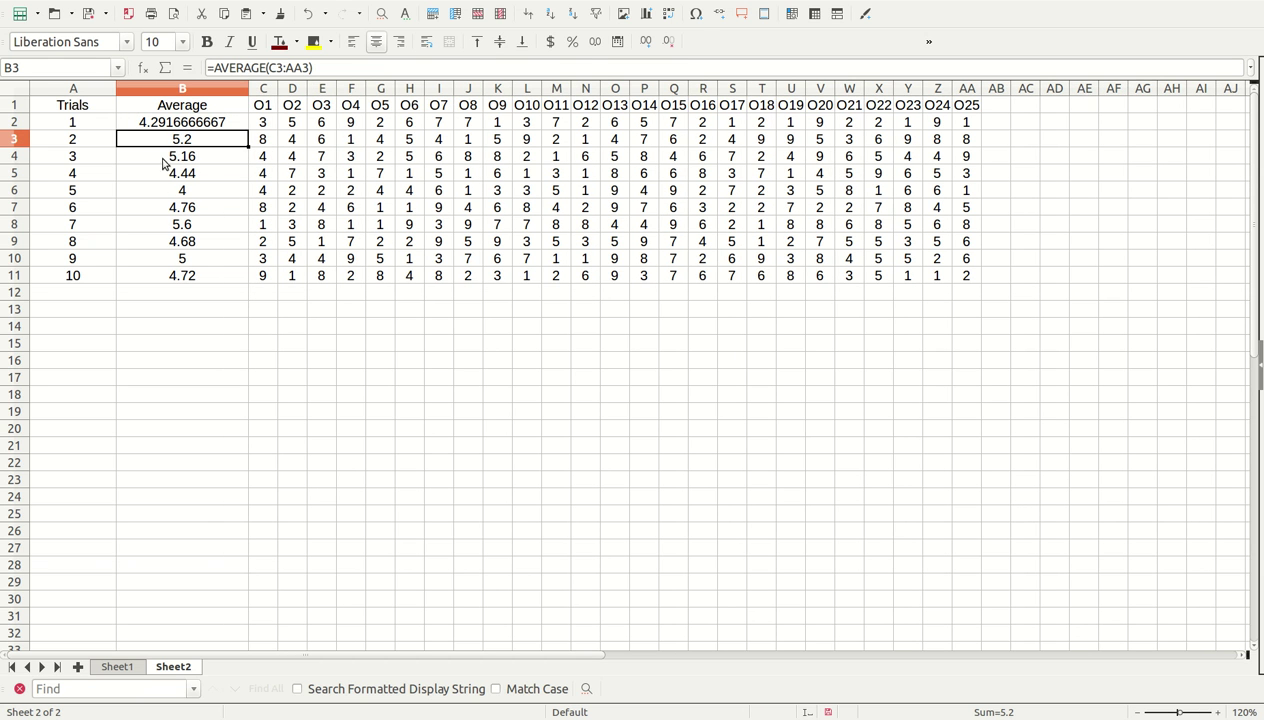
click(175, 128)
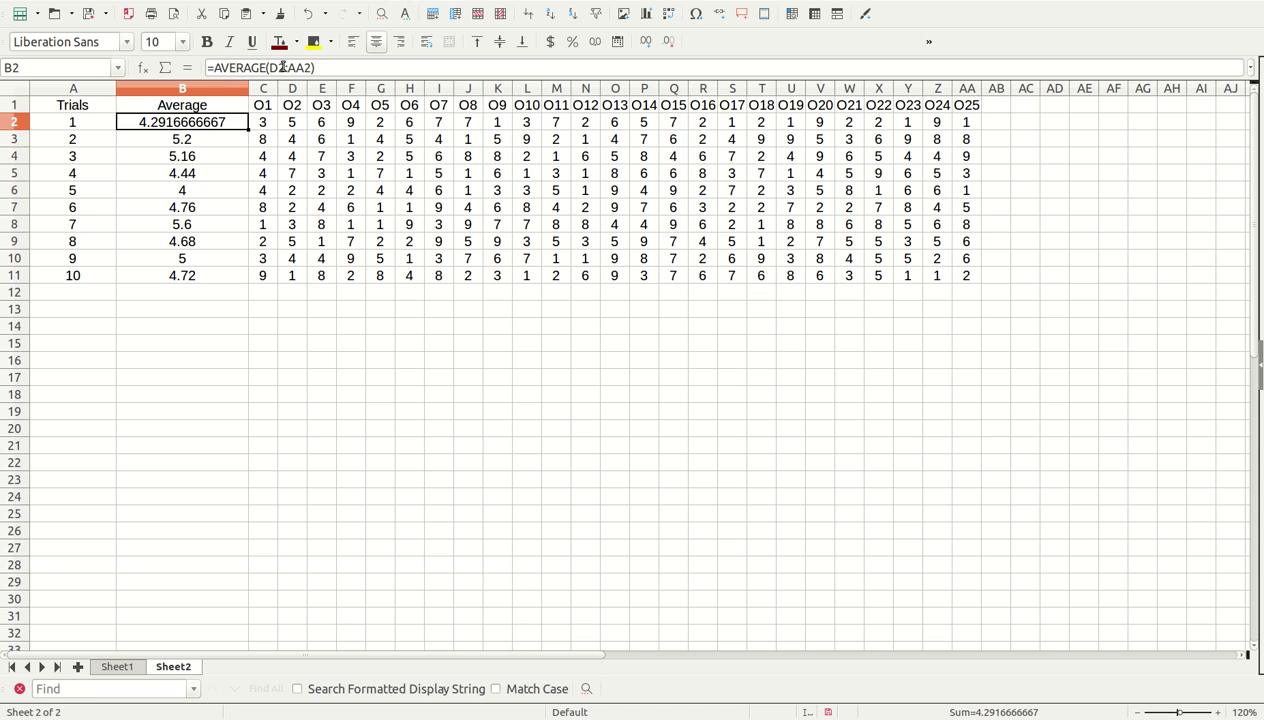
drag(276, 68, 270, 68)
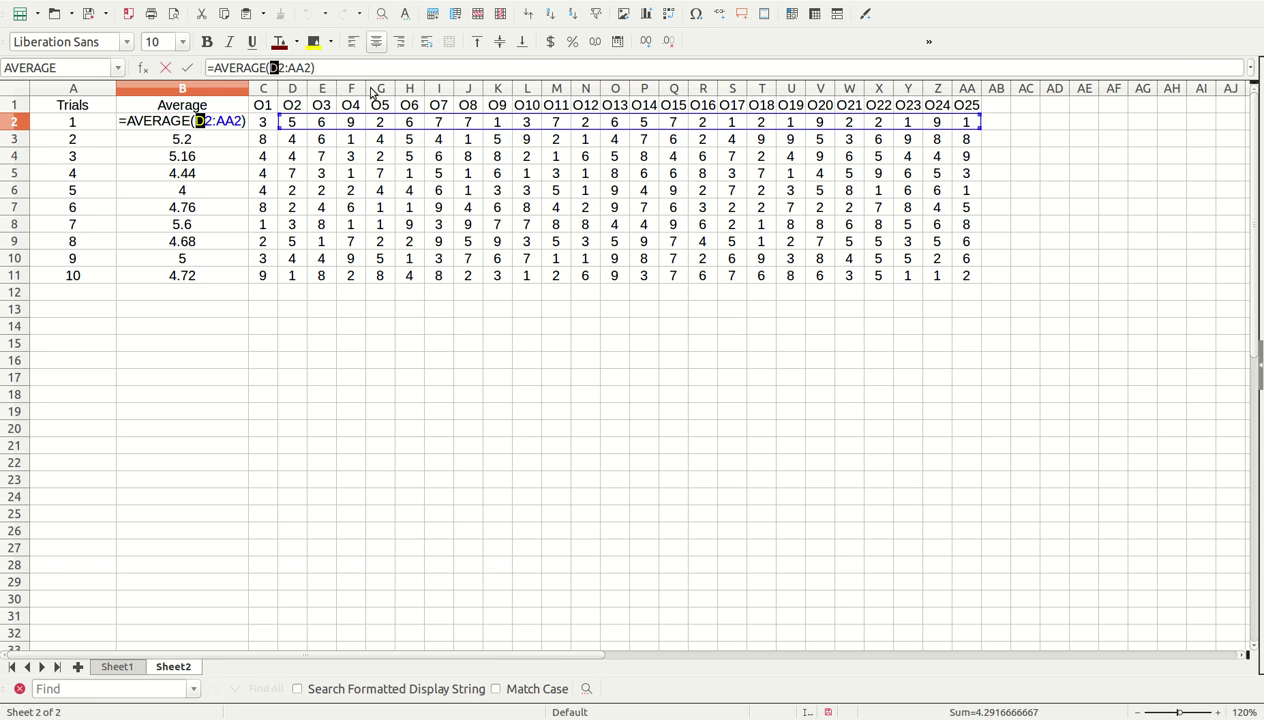
text(c)
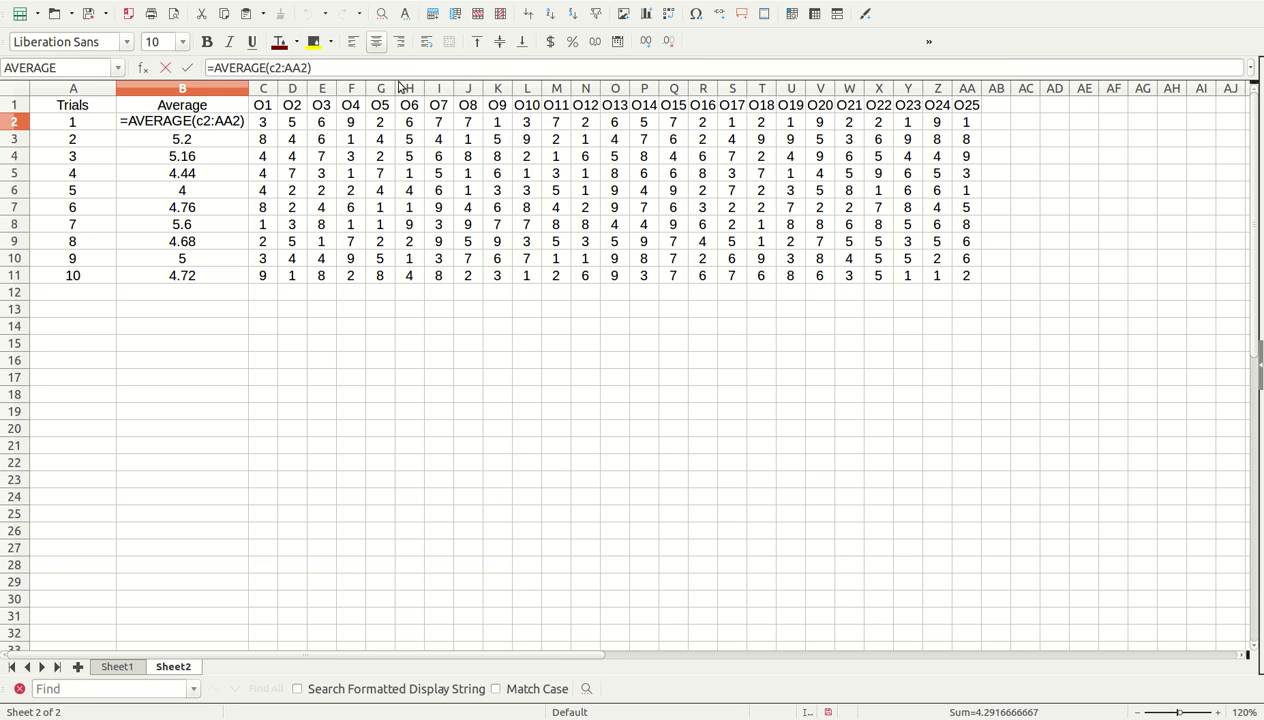
key(Return)
Fill B2's average formula down to B11 and inspect the cell range it covers in B2
click(236, 124)
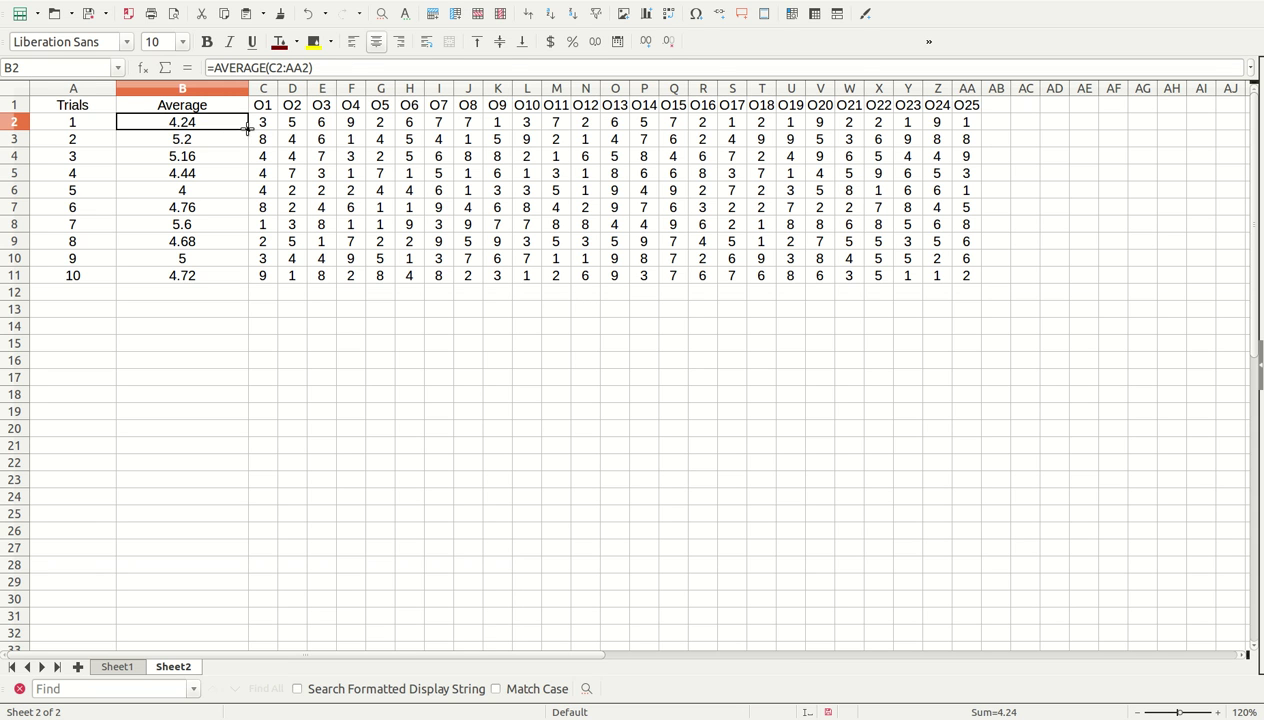
double_click(248, 131)
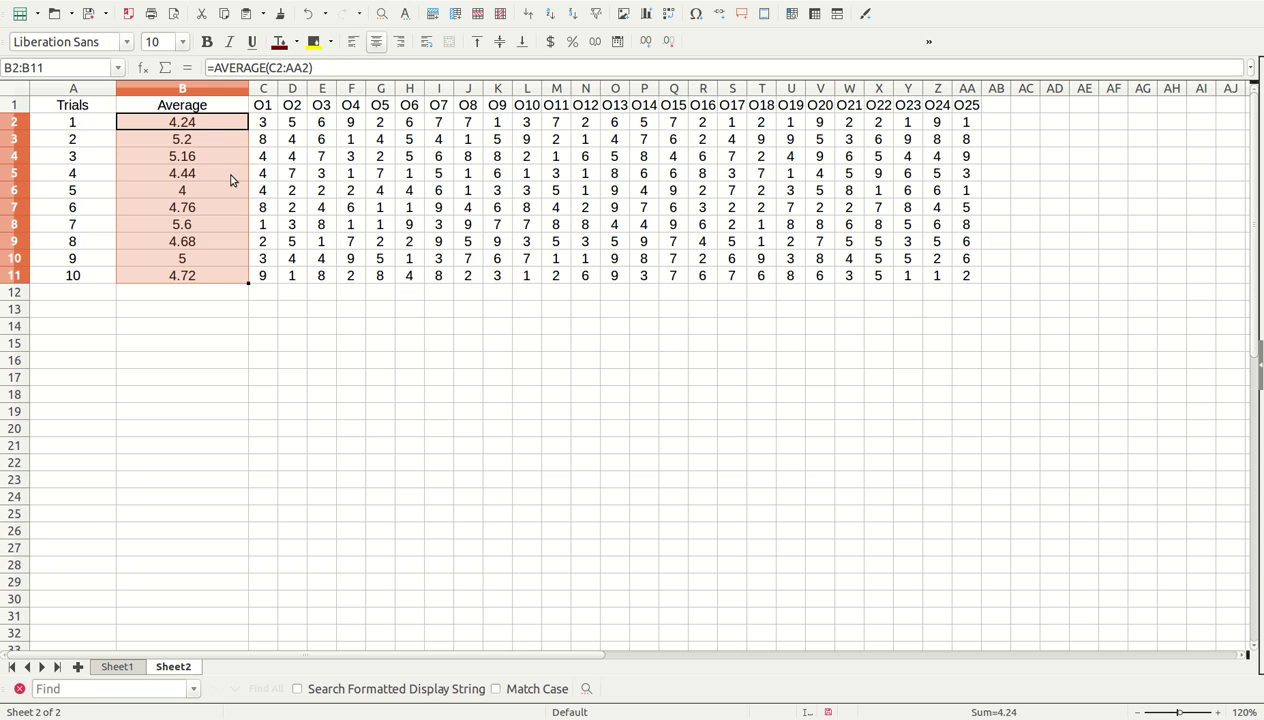
click(204, 126)
double_click(200, 126)
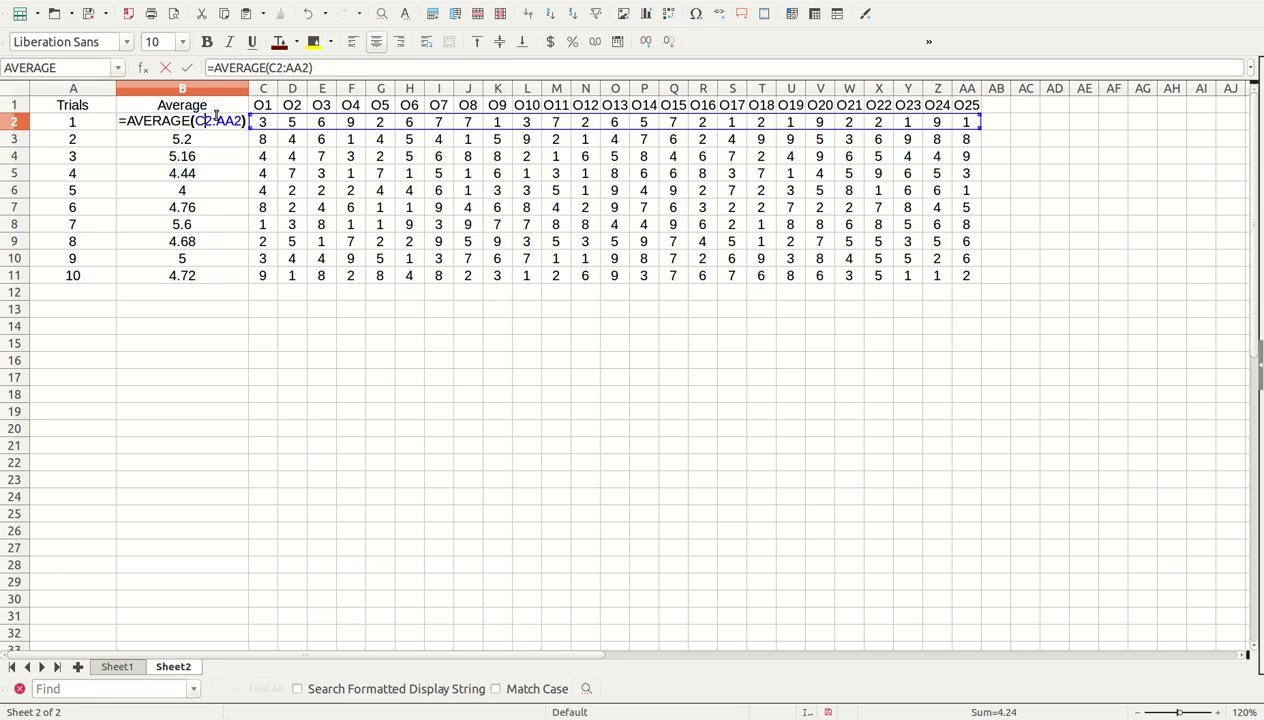
key(Return)
Enter the average formula for trial 1 in B2 again as =average(C2:AA2)
click(197, 119)
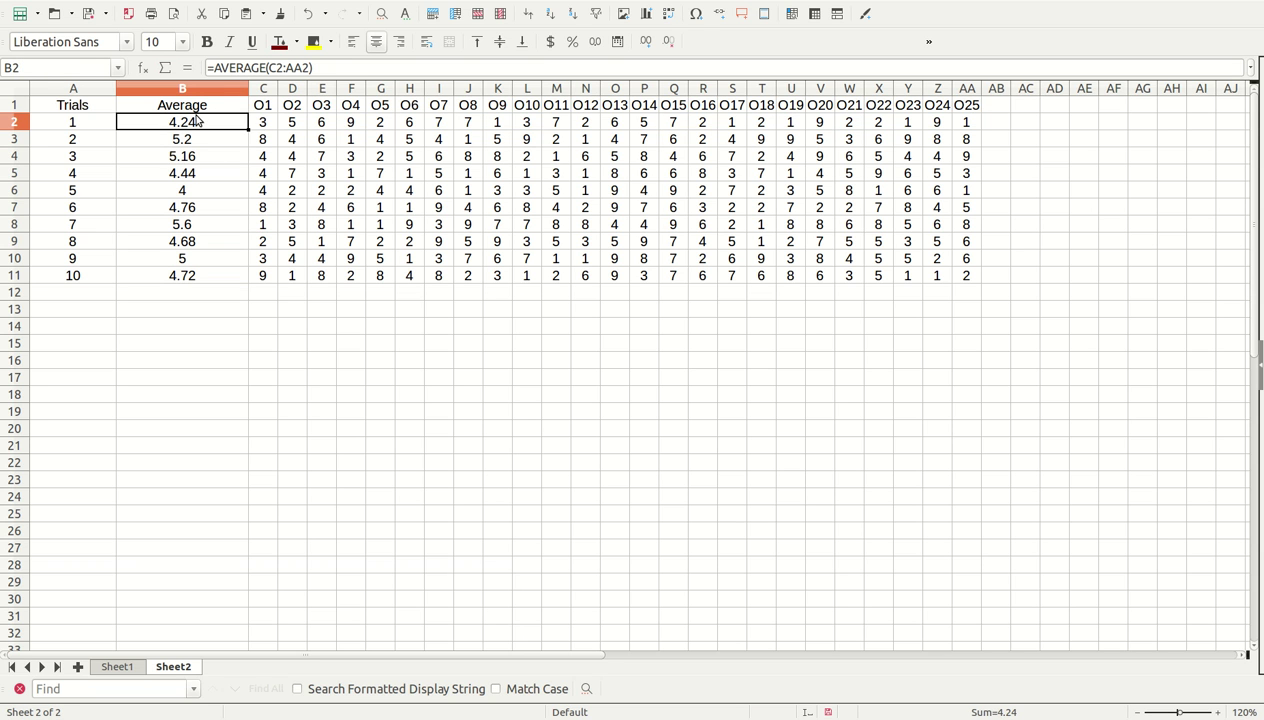
text(=)
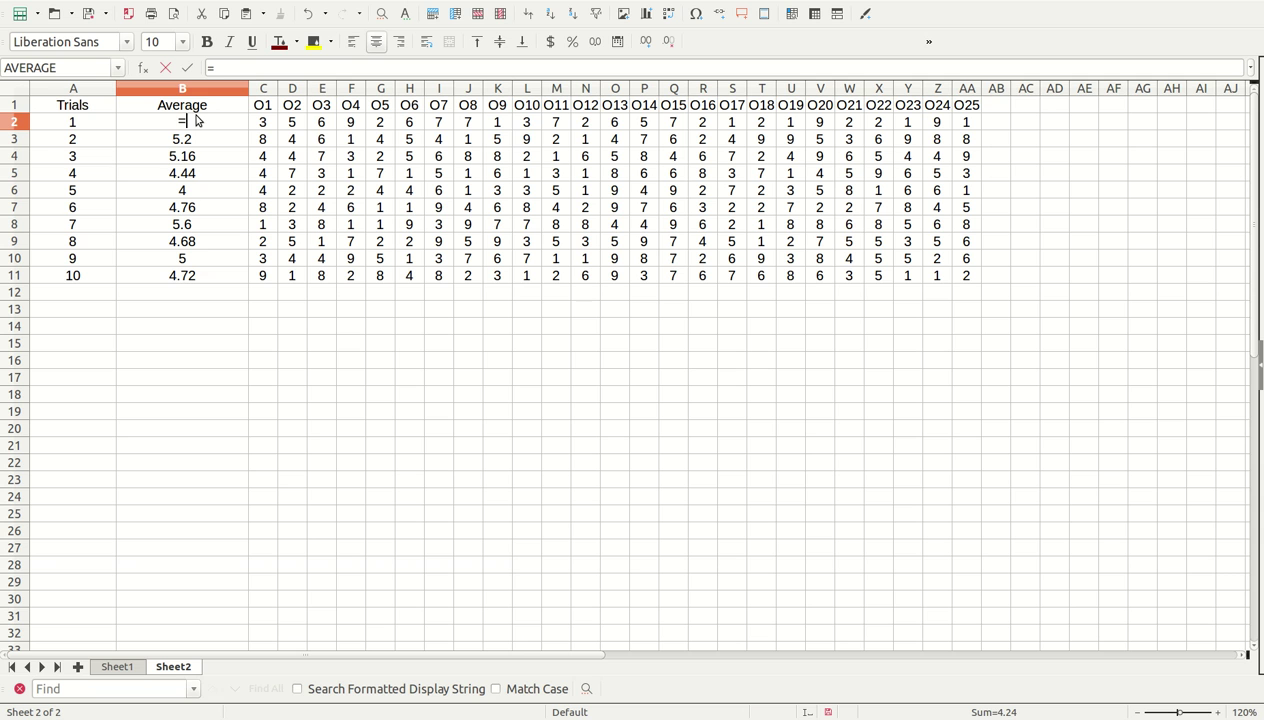
text(erage)
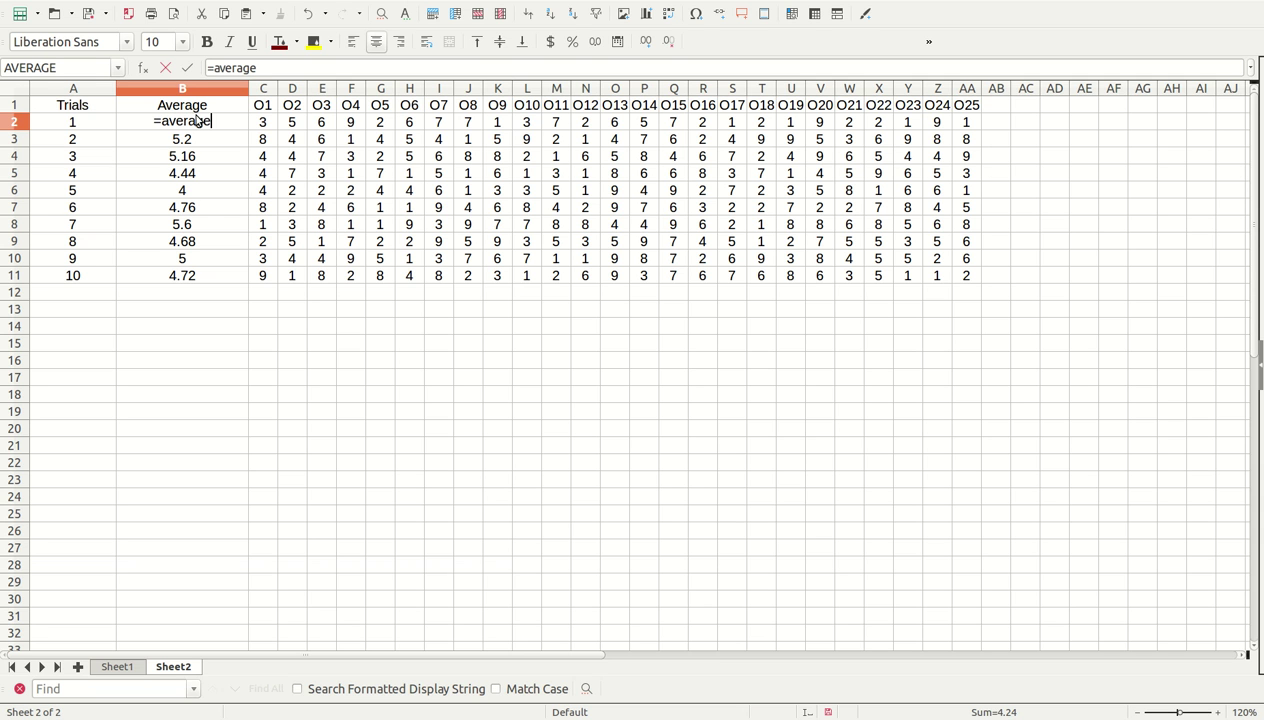
text(()
drag(265, 124, 953, 124)
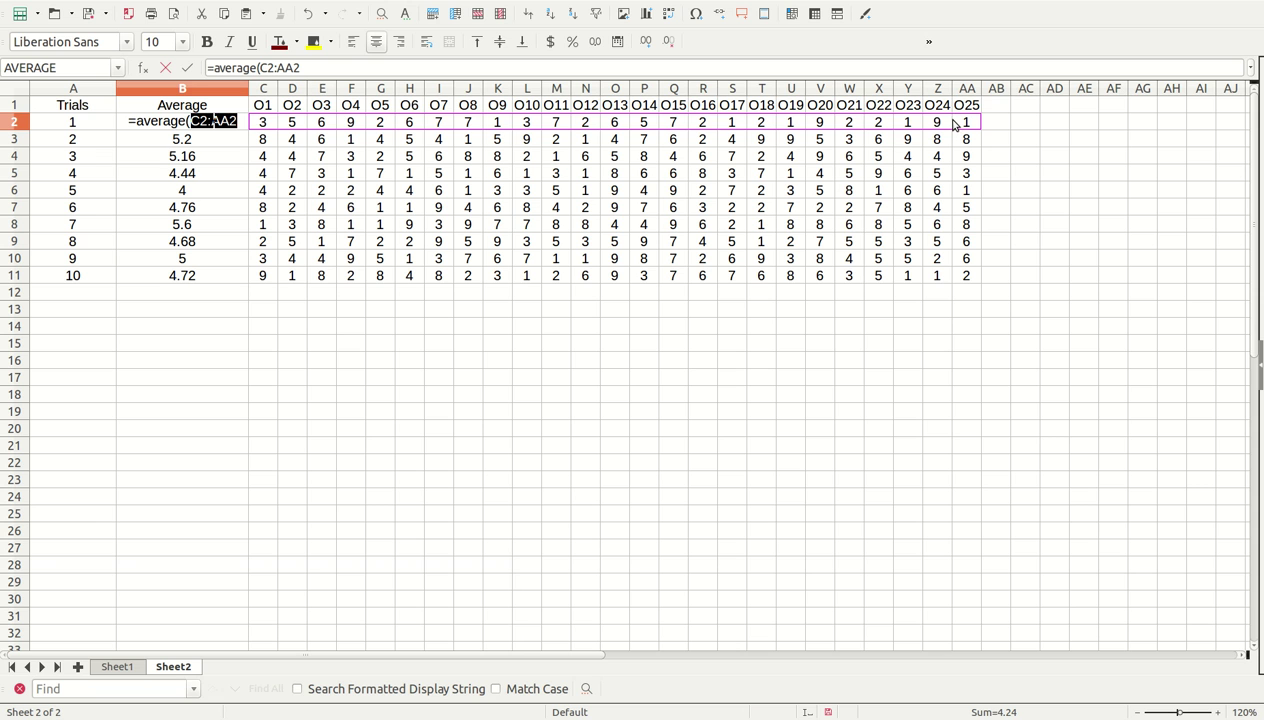
text())
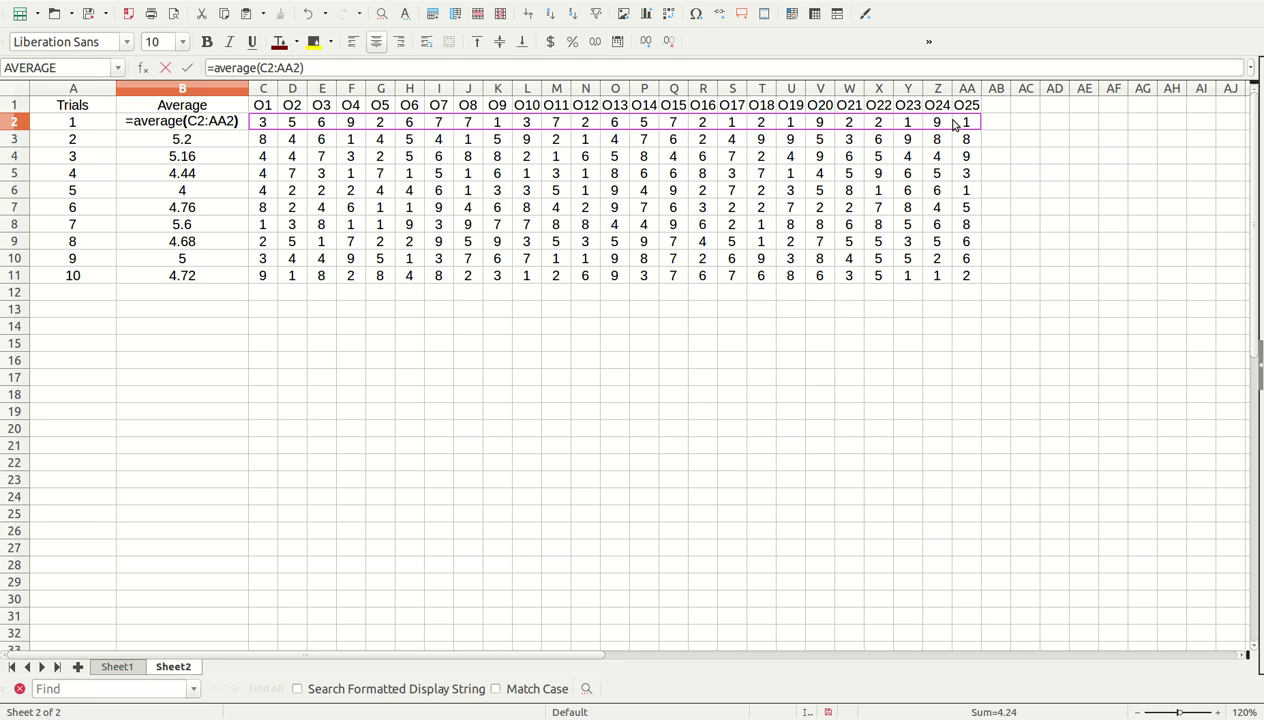
key(Return)
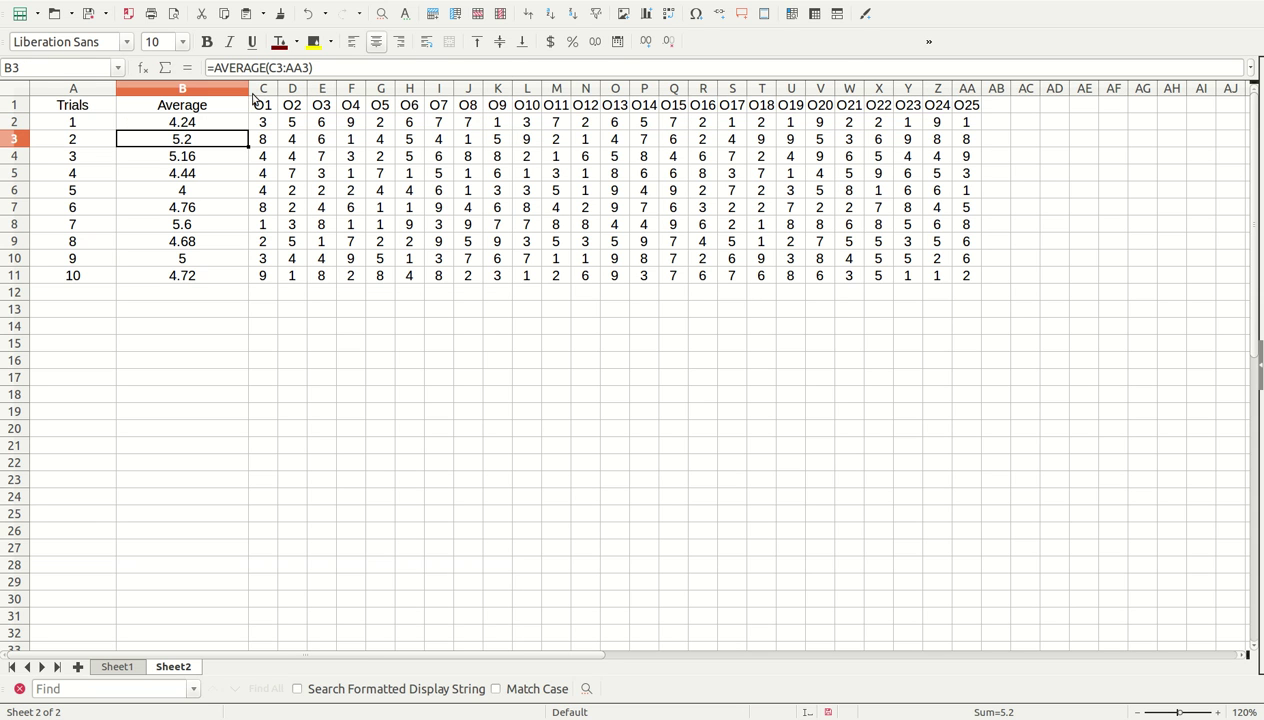
Copy the average formula from B2 down through B11 for all ten trials and deselect the range
click(228, 125)
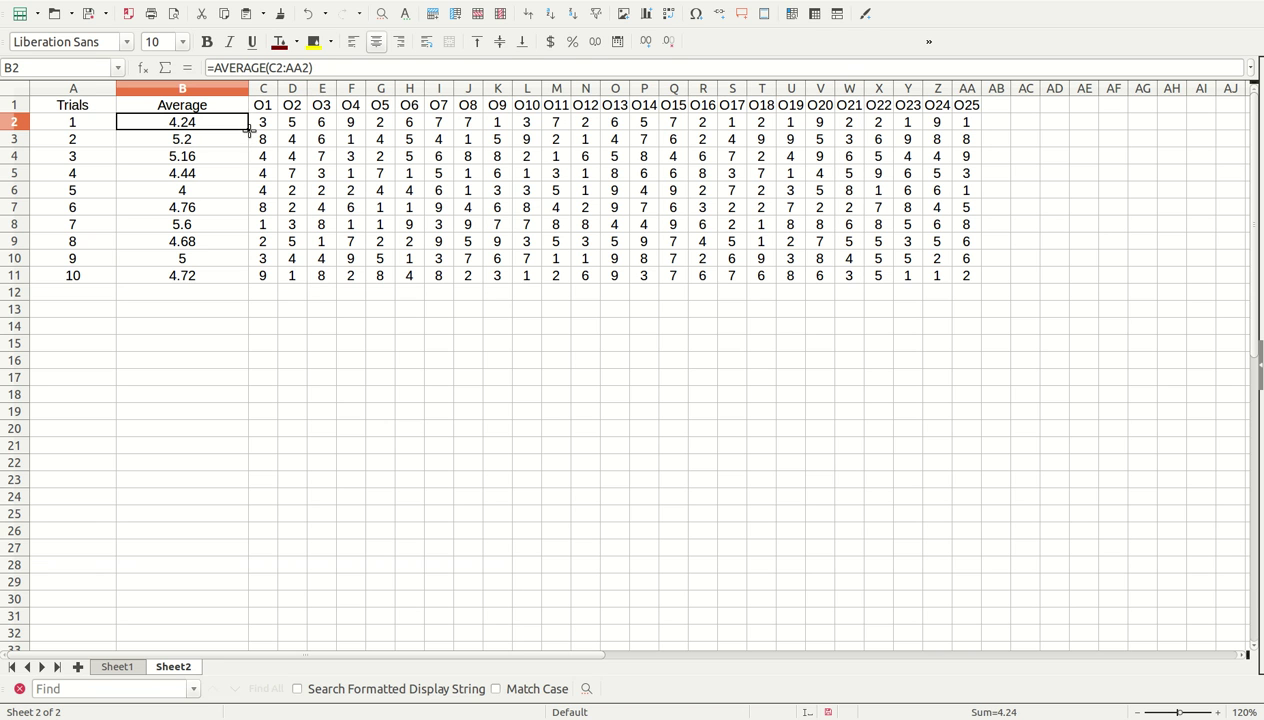
drag(249, 129, 240, 285)
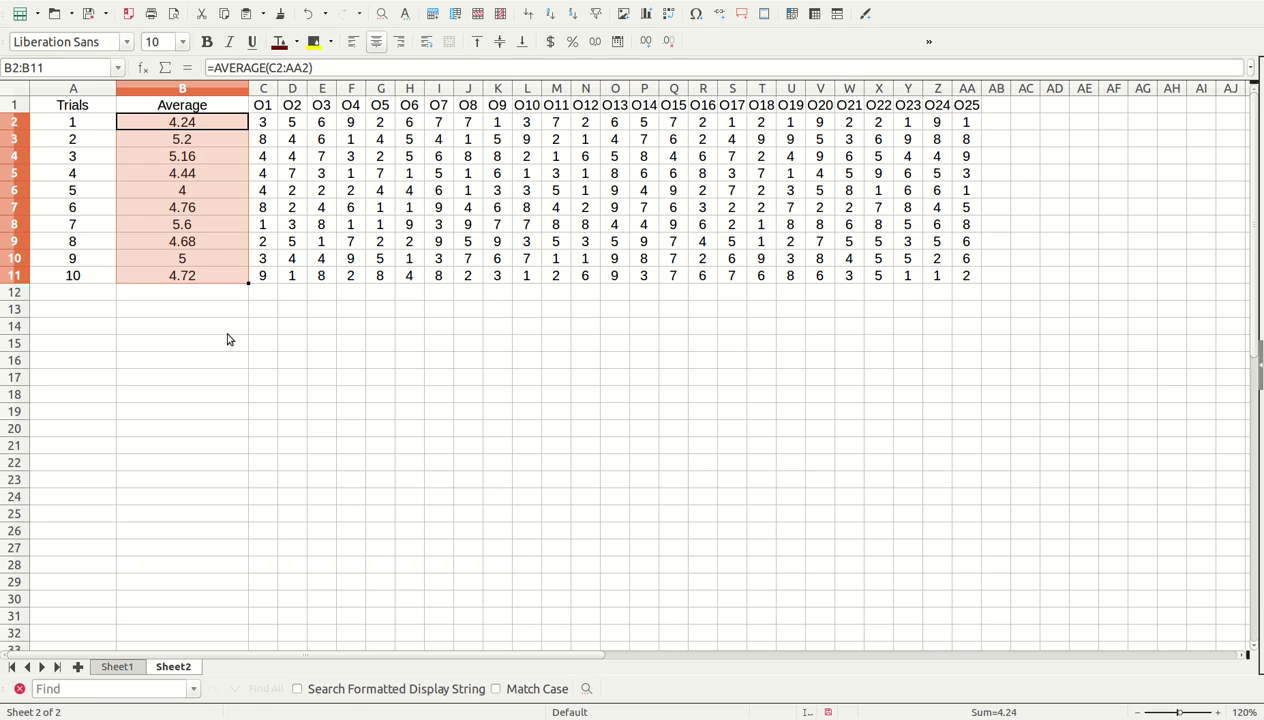
click(276, 344)
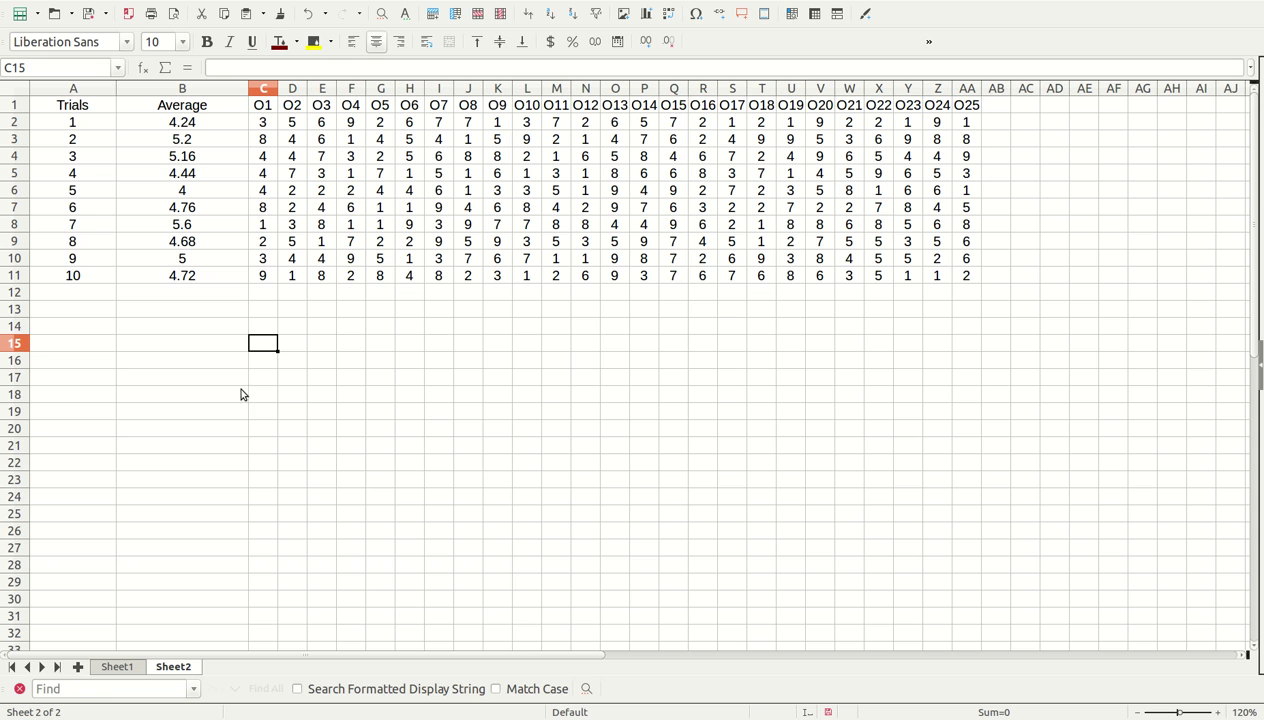